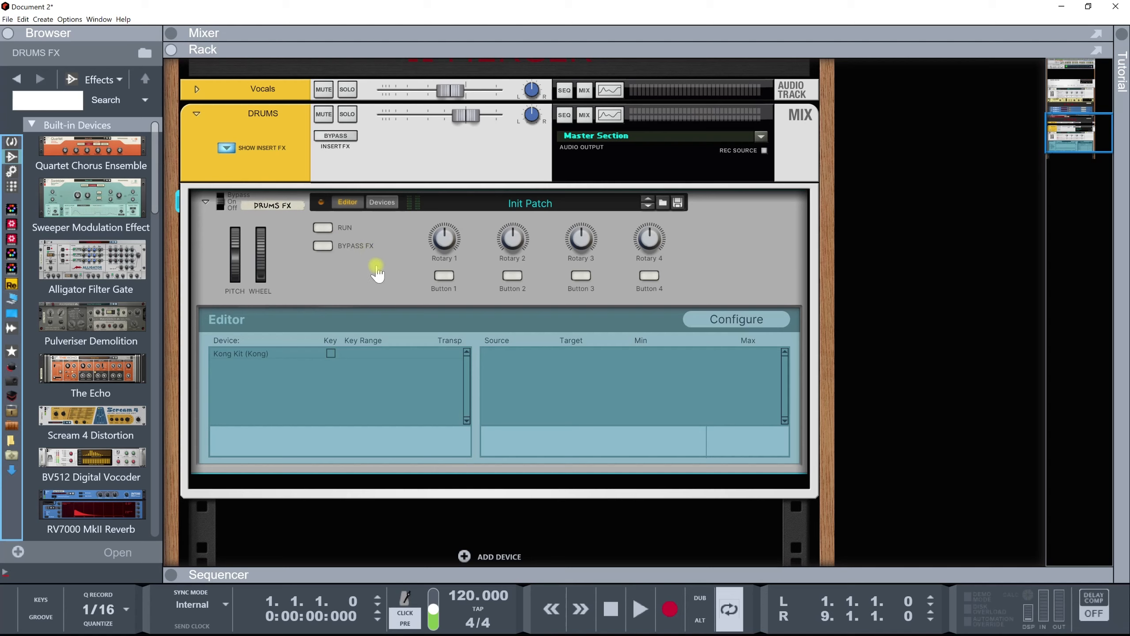
right_click(350, 280)
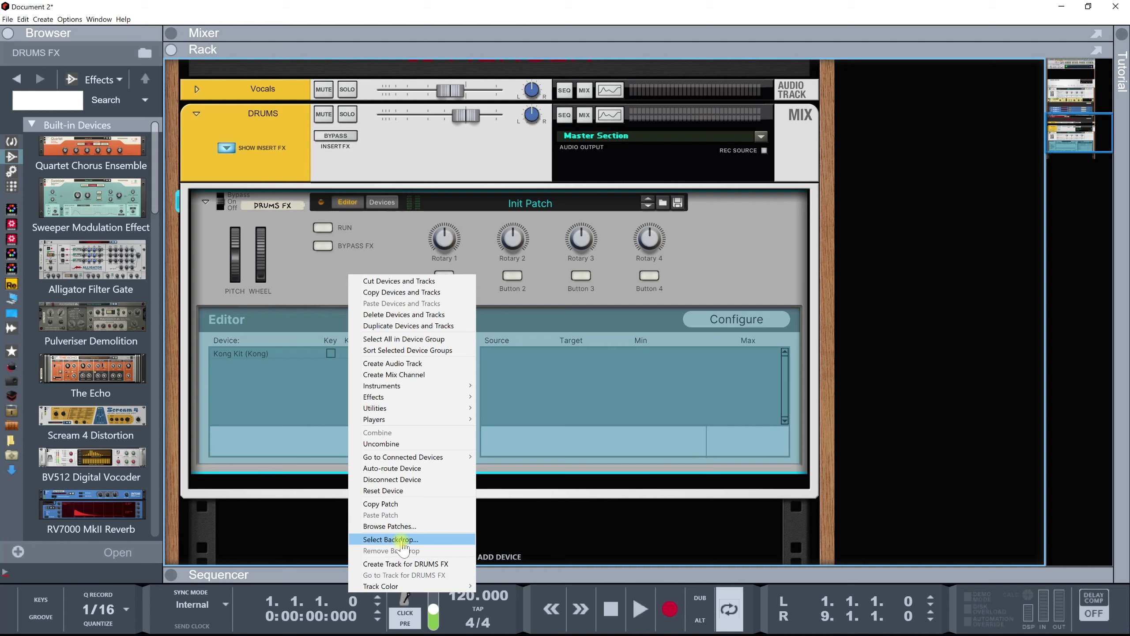
left_click(329, 279)
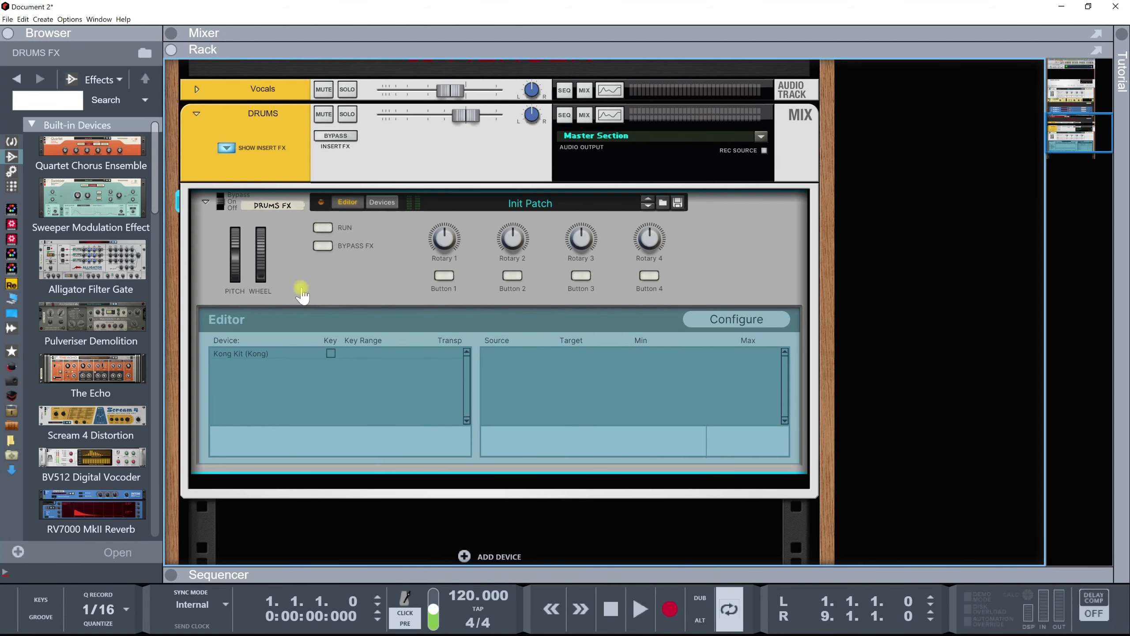
Unfold the Vocals audio track and briefly show and hide its insert FX area.
scroll(302, 308, "up", 5)
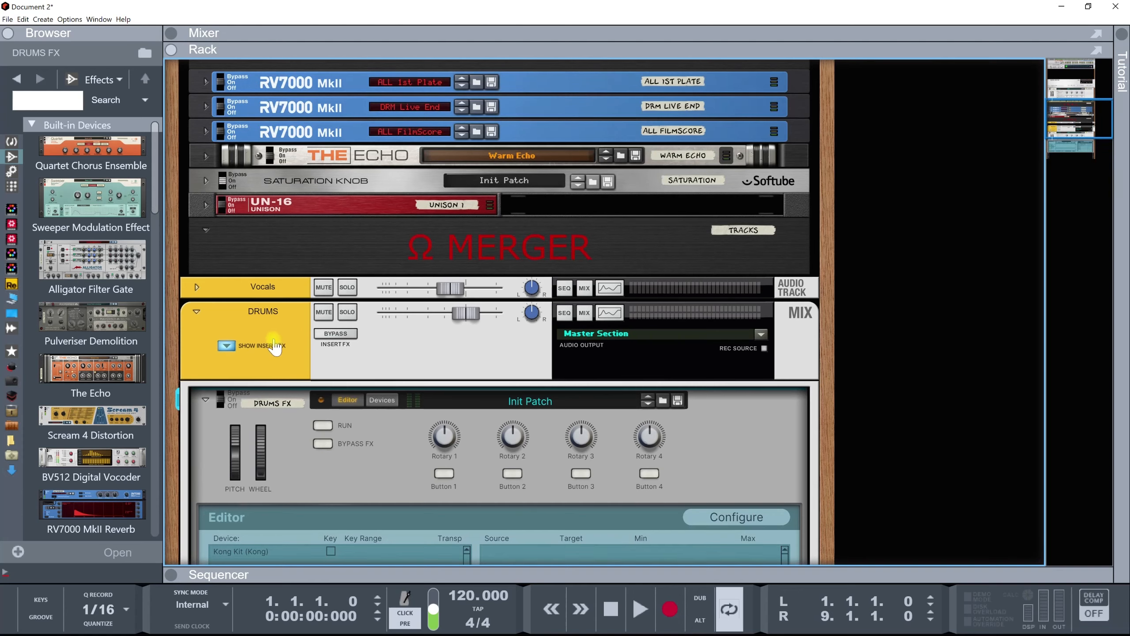
left_click(278, 330)
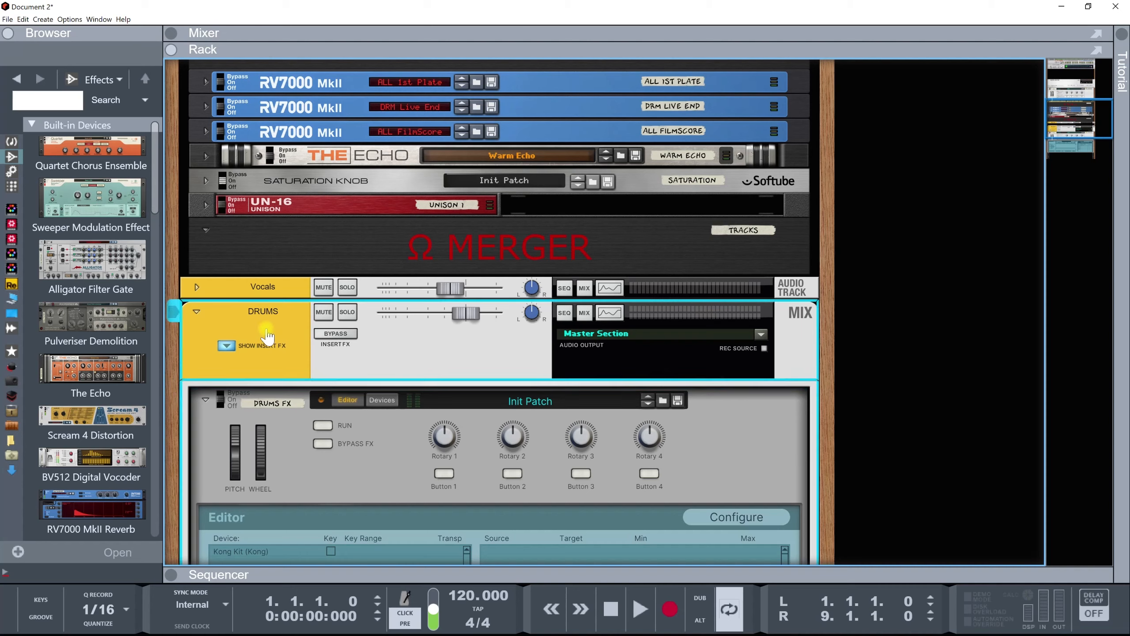
left_click(247, 290)
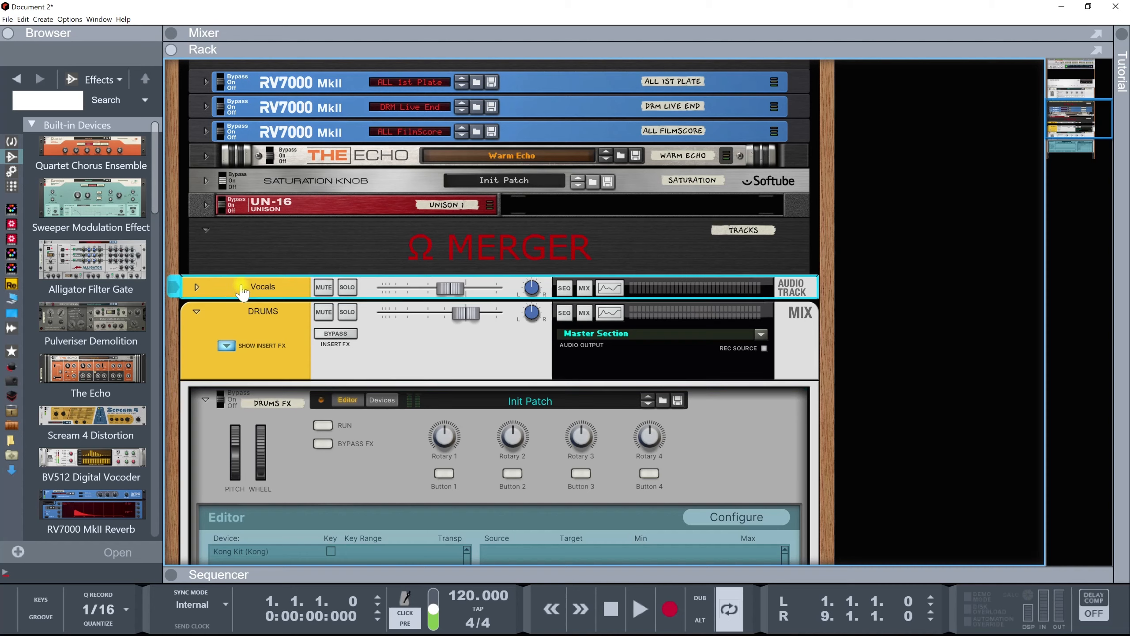
left_click(197, 288)
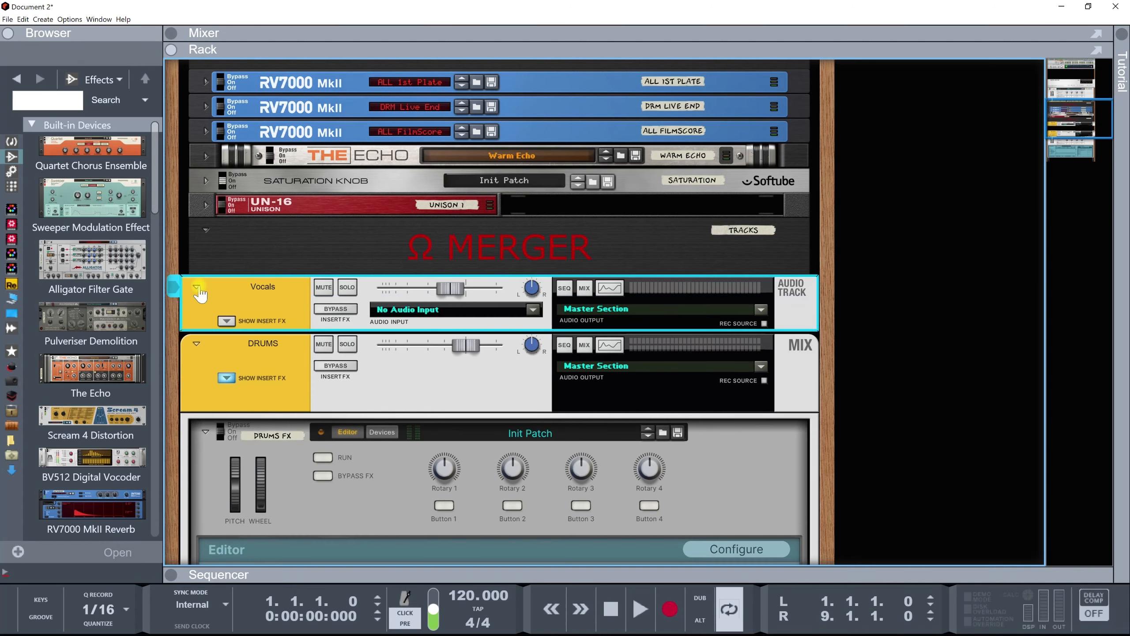
left_click(227, 321)
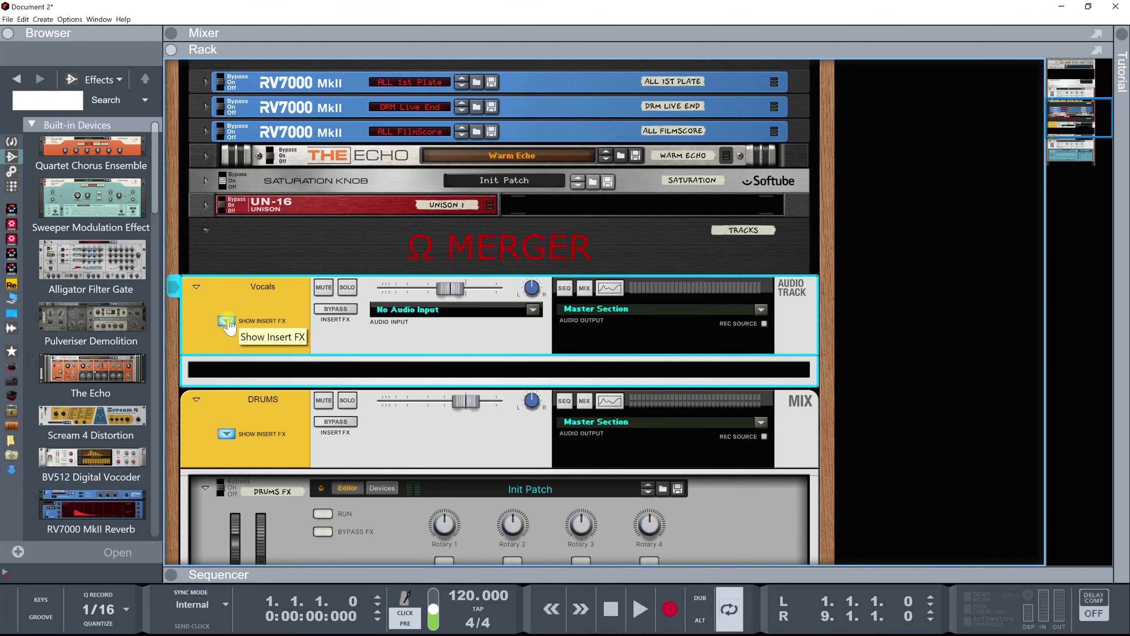
left_click(228, 322)
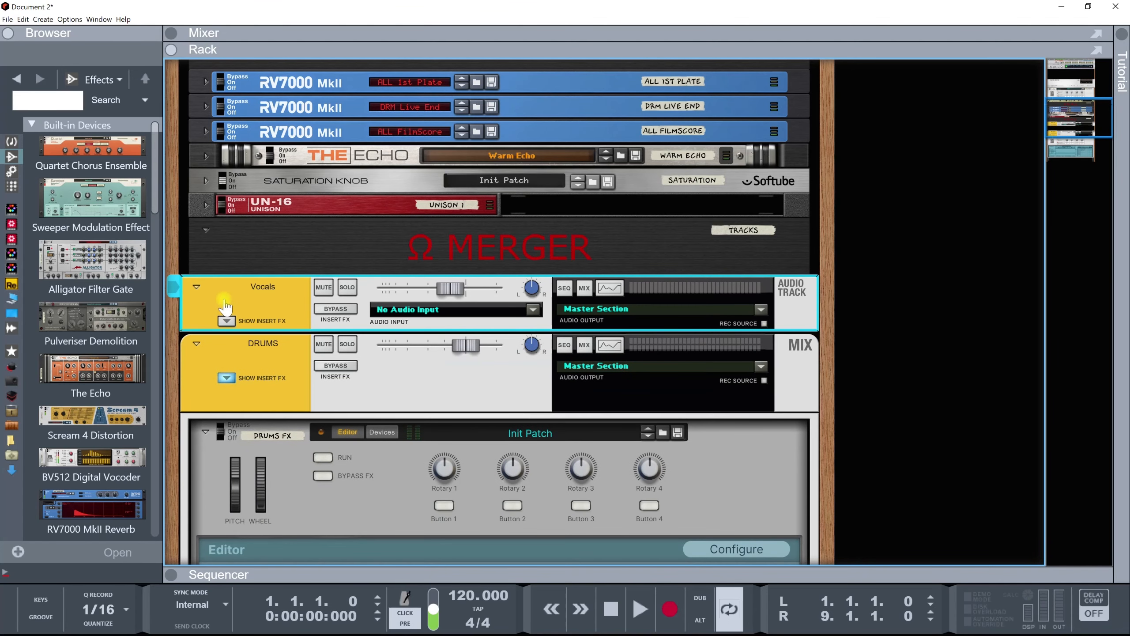
Minimize the Voicemeeter window behind Reason and return to the Reason project.
scroll(295, 373, "down", 5)
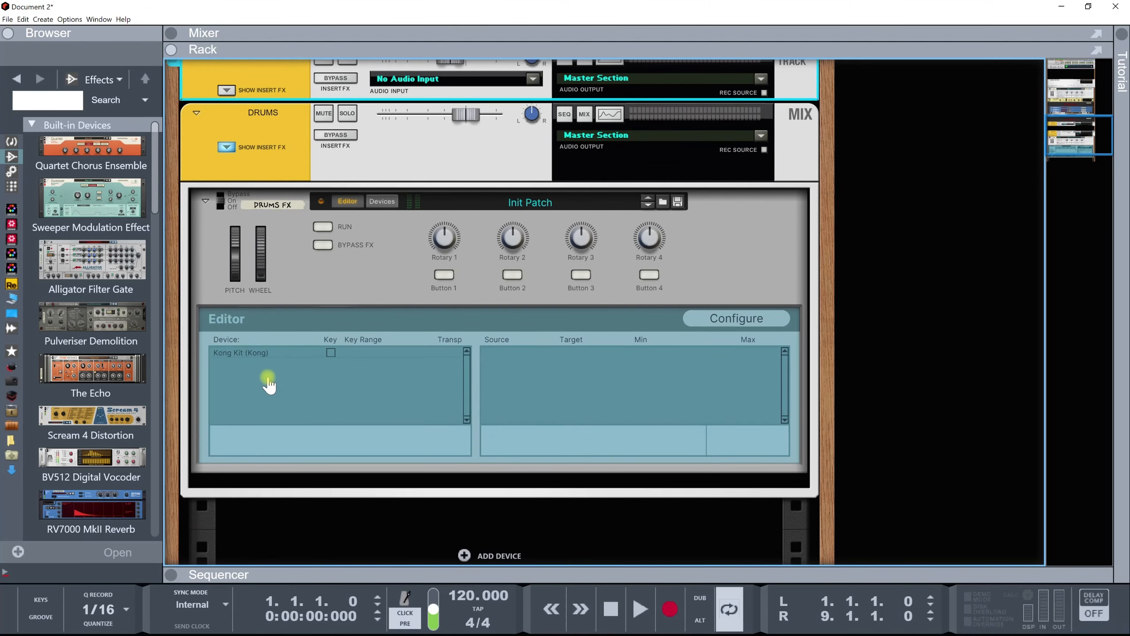
scroll(277, 389, "up", 15)
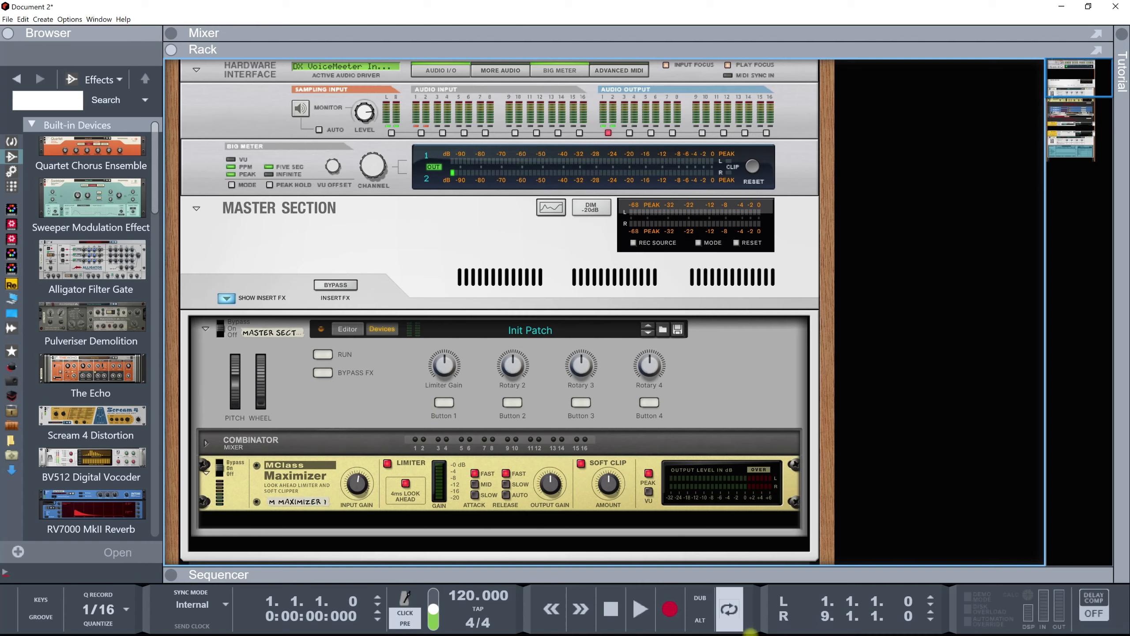
left_click(1062, 7)
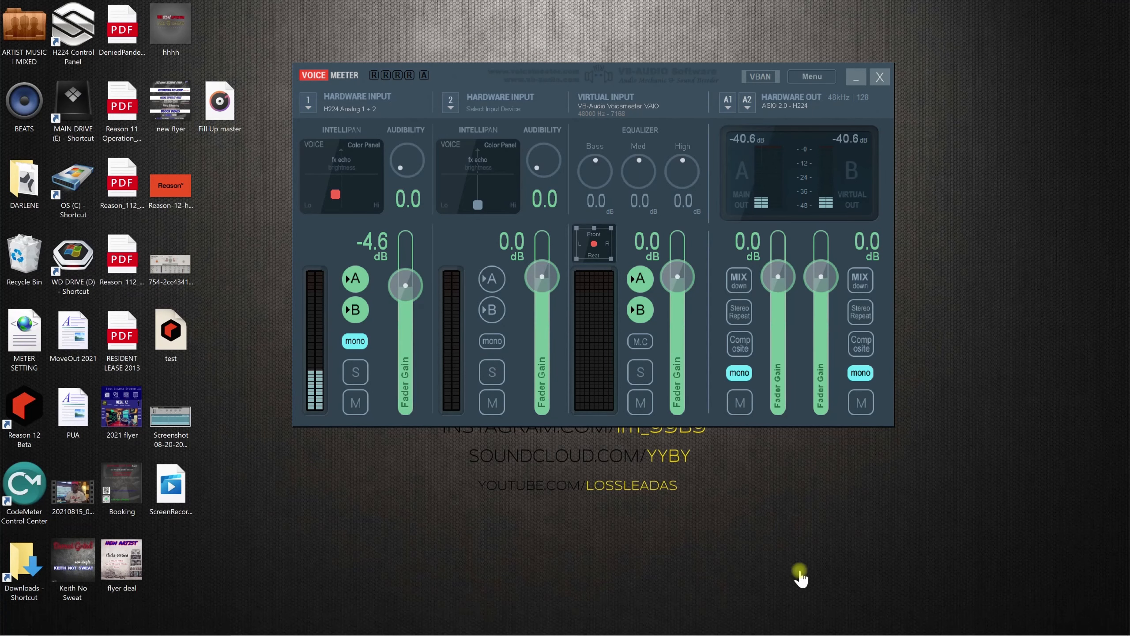
left_click(857, 75)
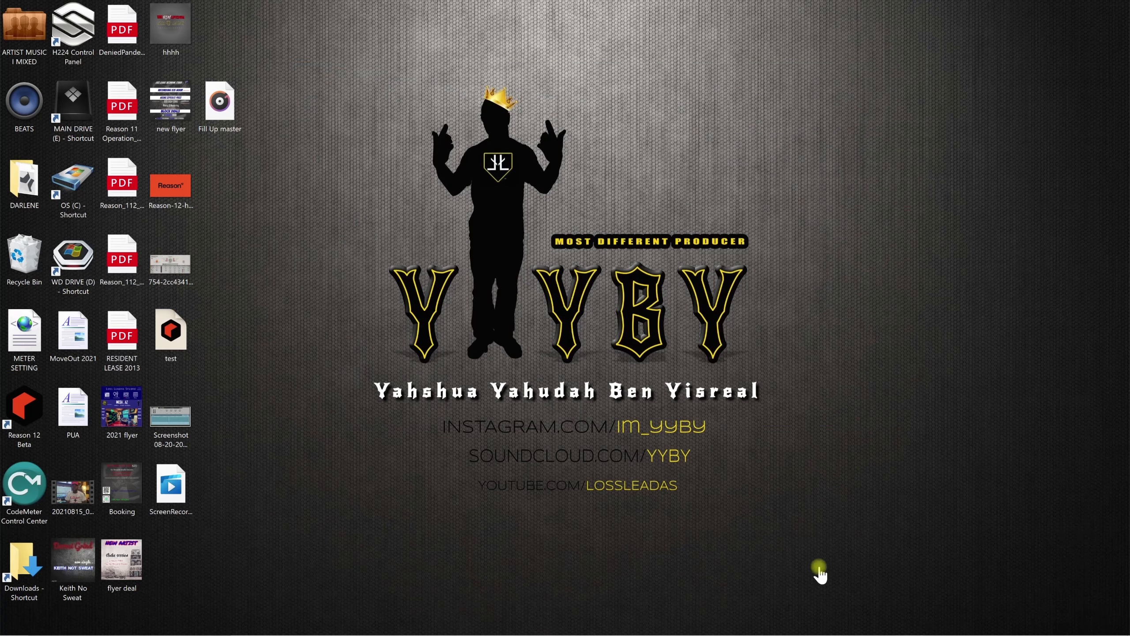
left_click(882, 624)
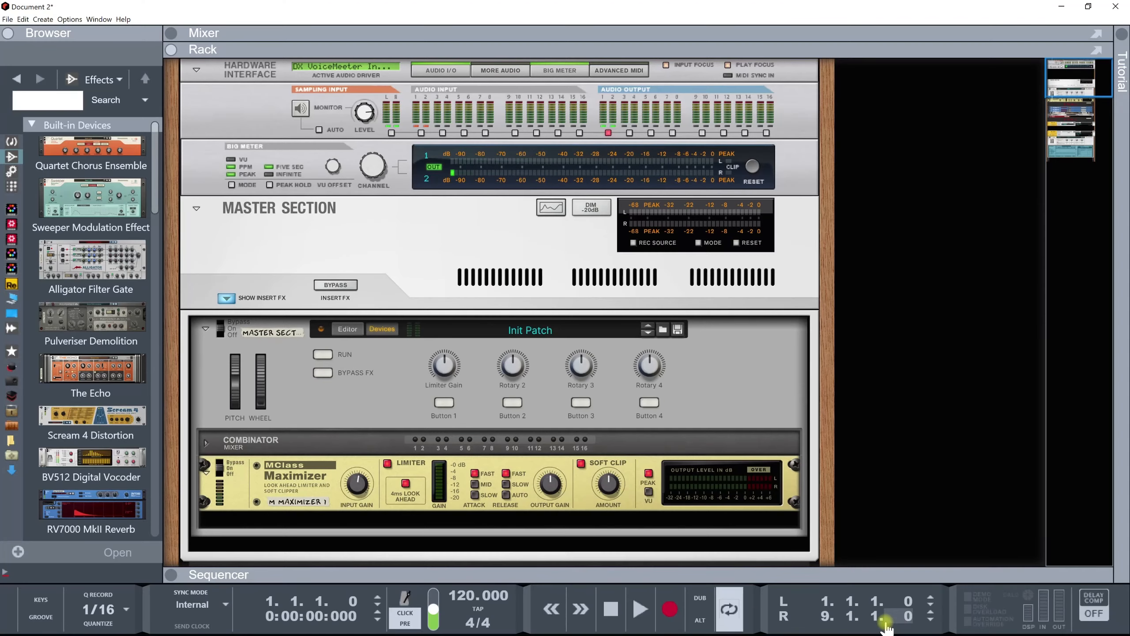
Launch Reason 11 Suite with the default scratch disk, close it and switch back to the Reason 12 document.
left_click(1061, 7)
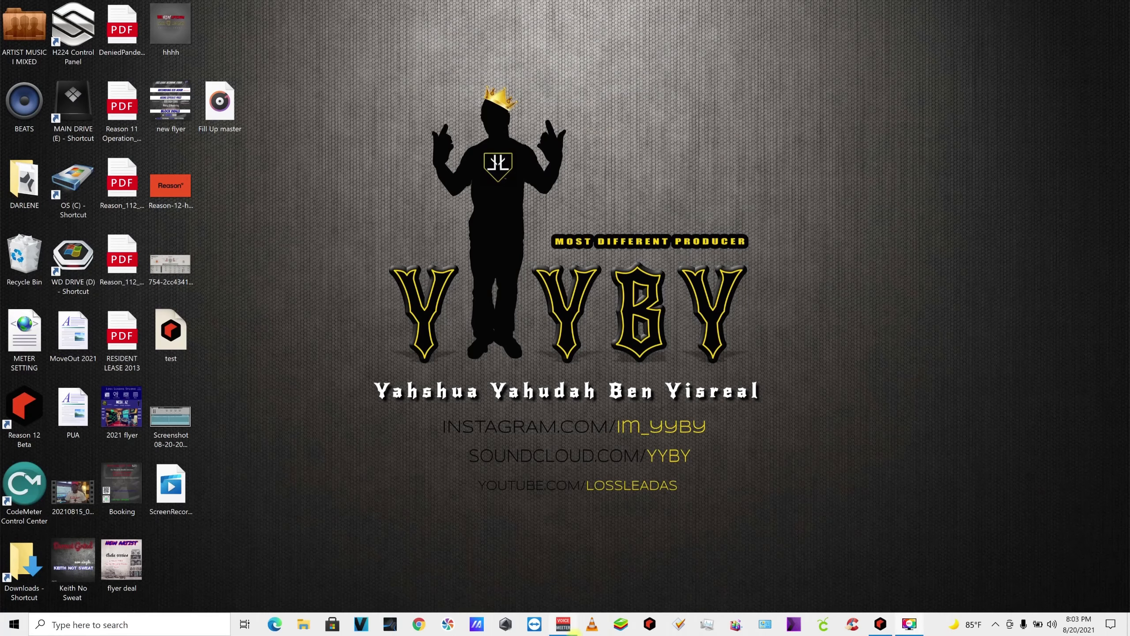
left_click(651, 625)
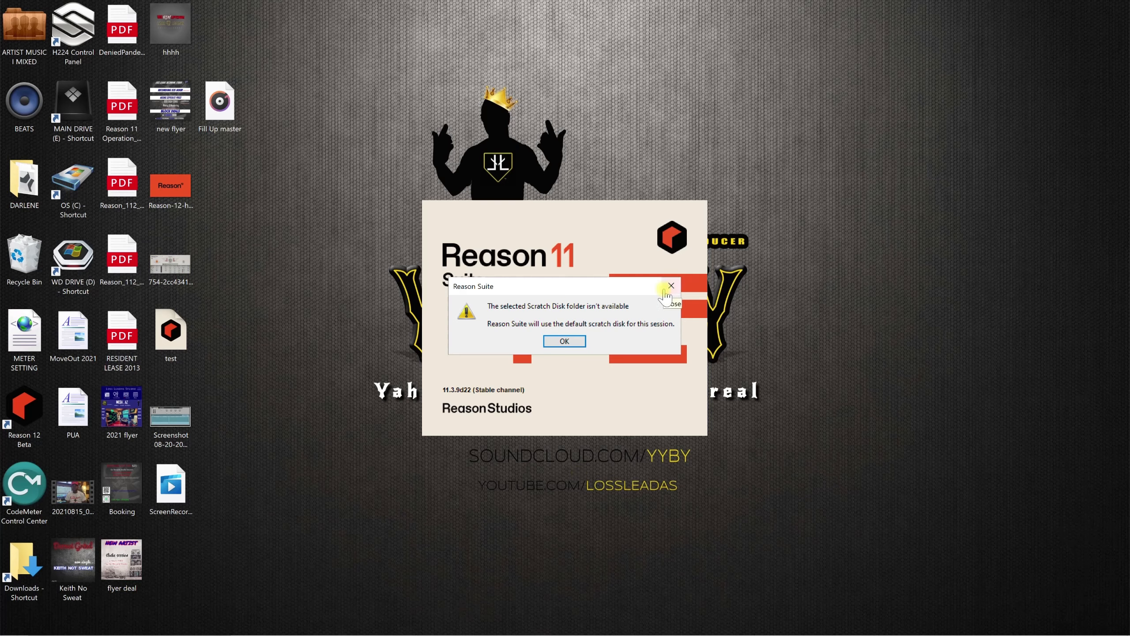
left_click(565, 340)
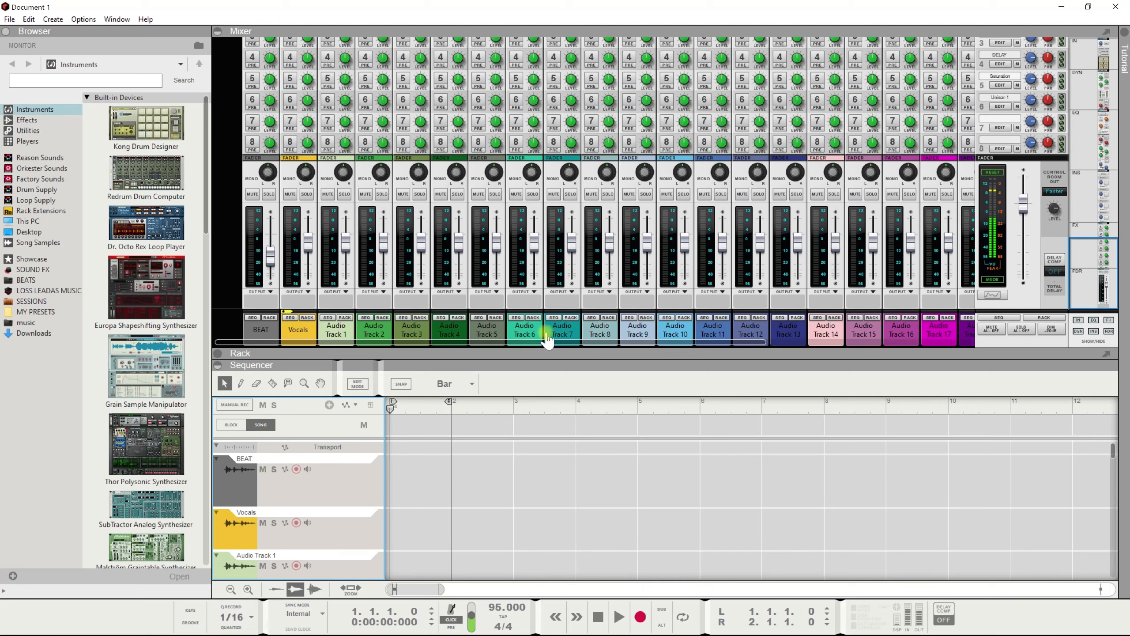
left_click(1116, 6)
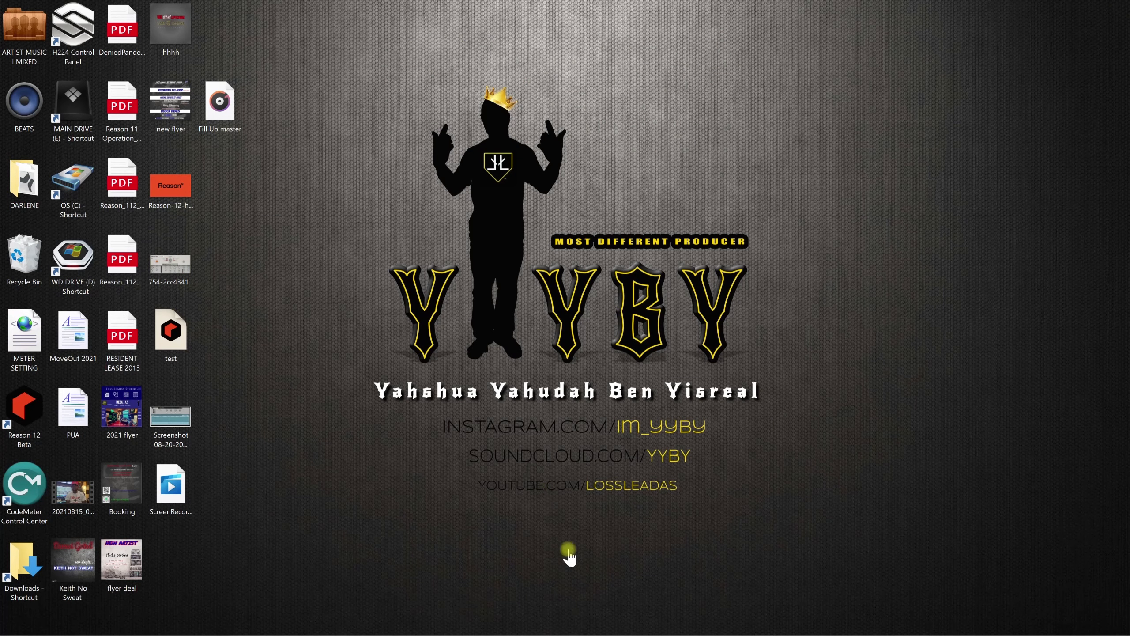
mouse_move(619, 631)
left_click(880, 625)
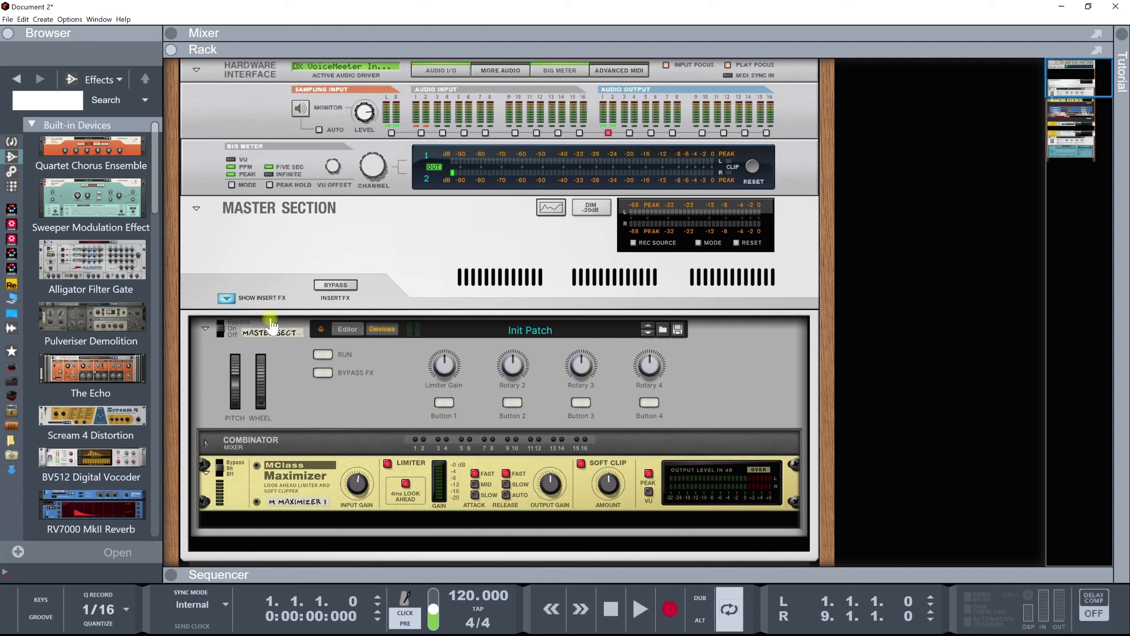
Select Kong Kit in the DRUMS FX Combinator's Editor and view the available modulation sources without adding one.
scroll(269, 320, "down", 15)
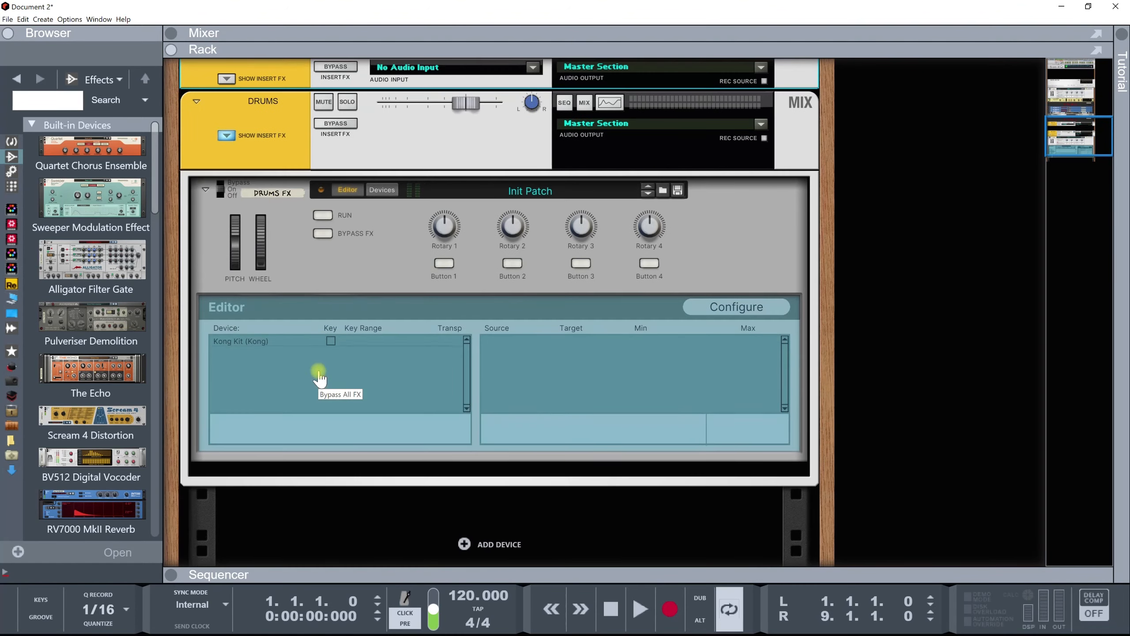
left_click(255, 342)
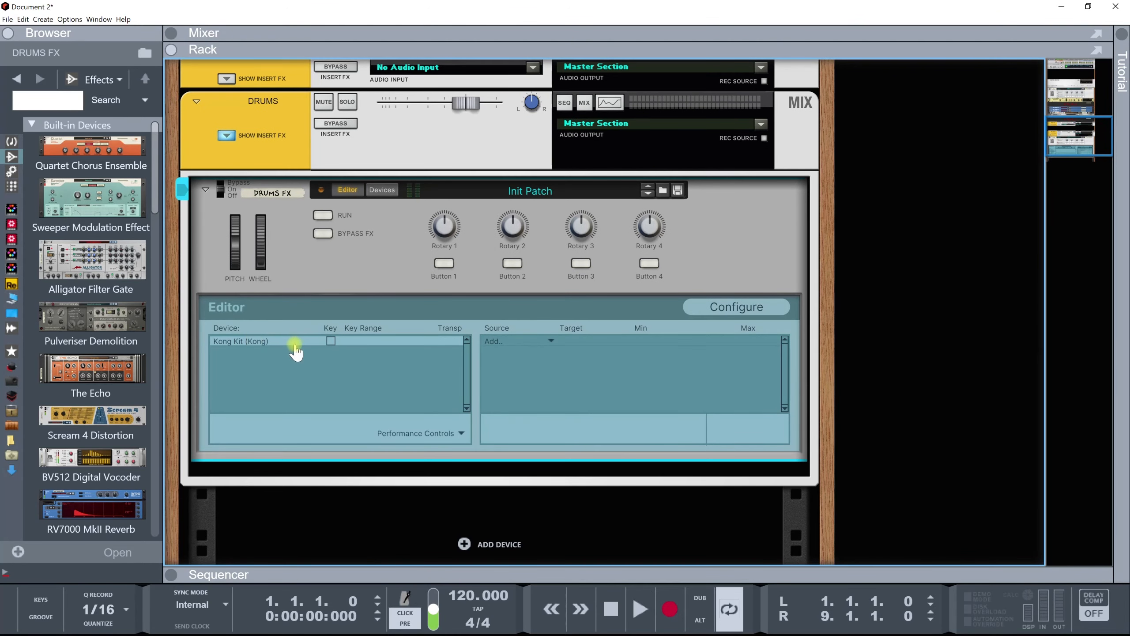
left_click(446, 227)
left_click(553, 343)
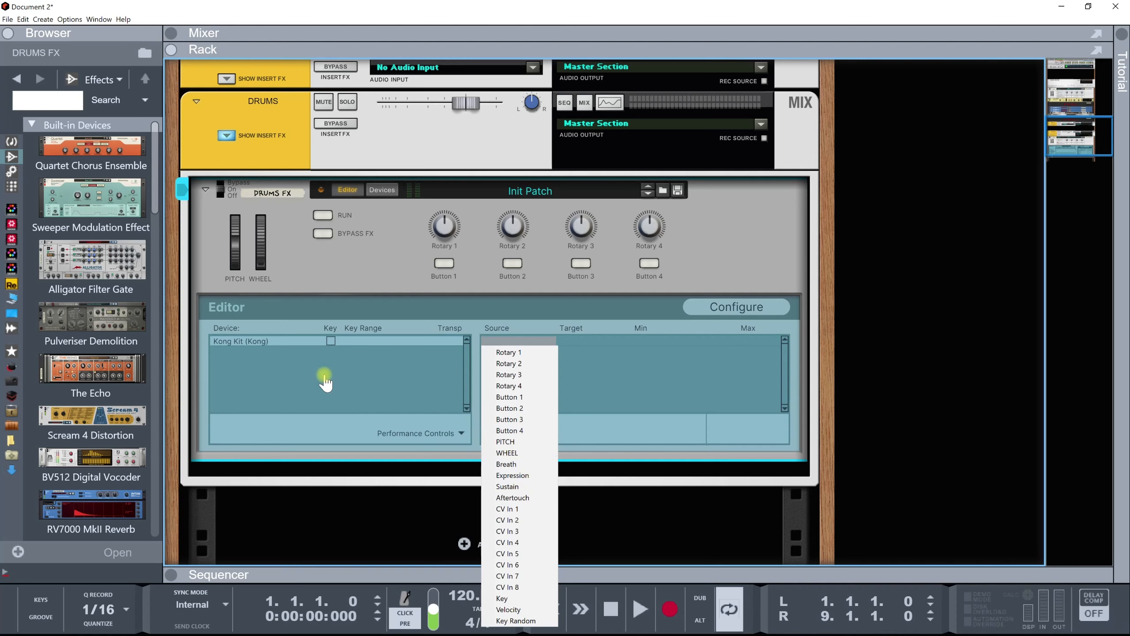
left_click(327, 280)
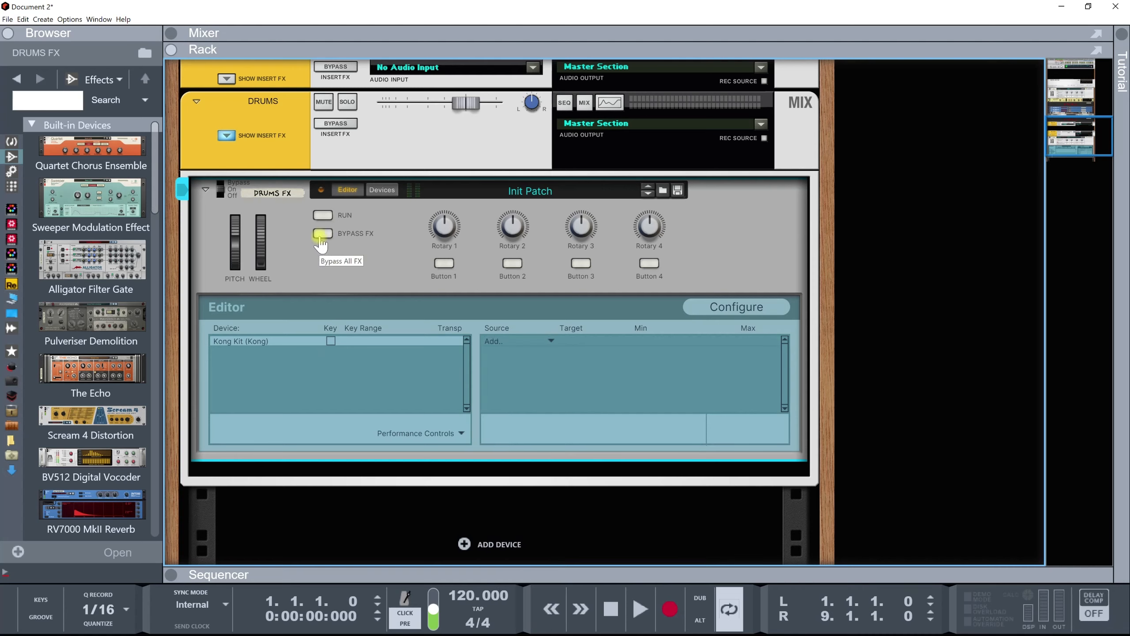
Show the devices inside the DRUMS FX Combinator with its Editor kept open, and unfold the Combinator mixer.
left_click(346, 194)
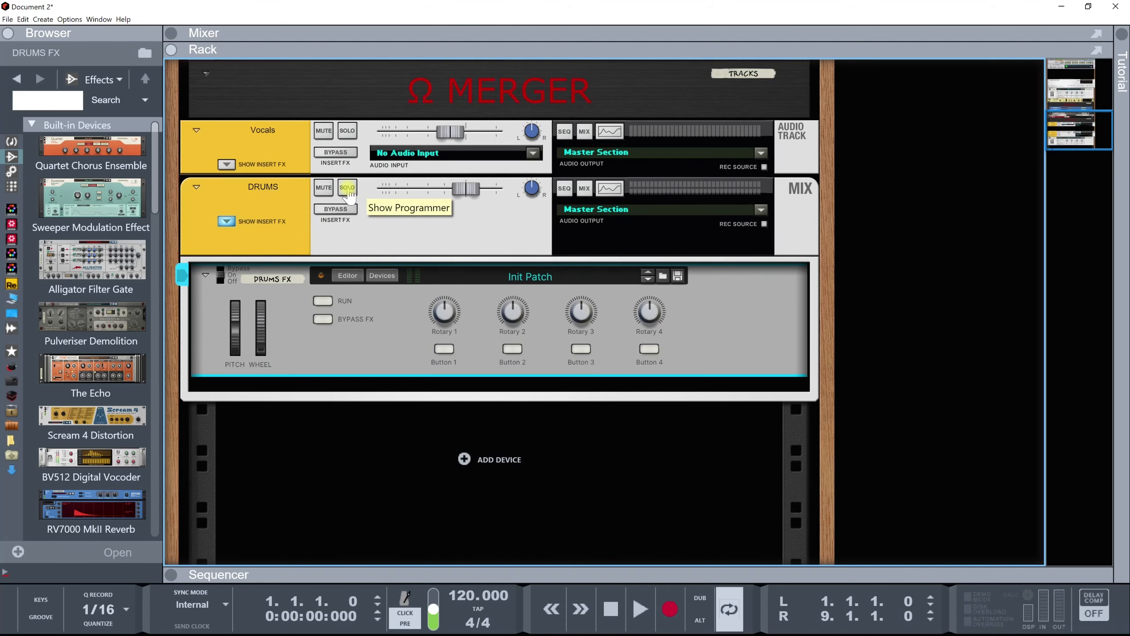
left_click(350, 277)
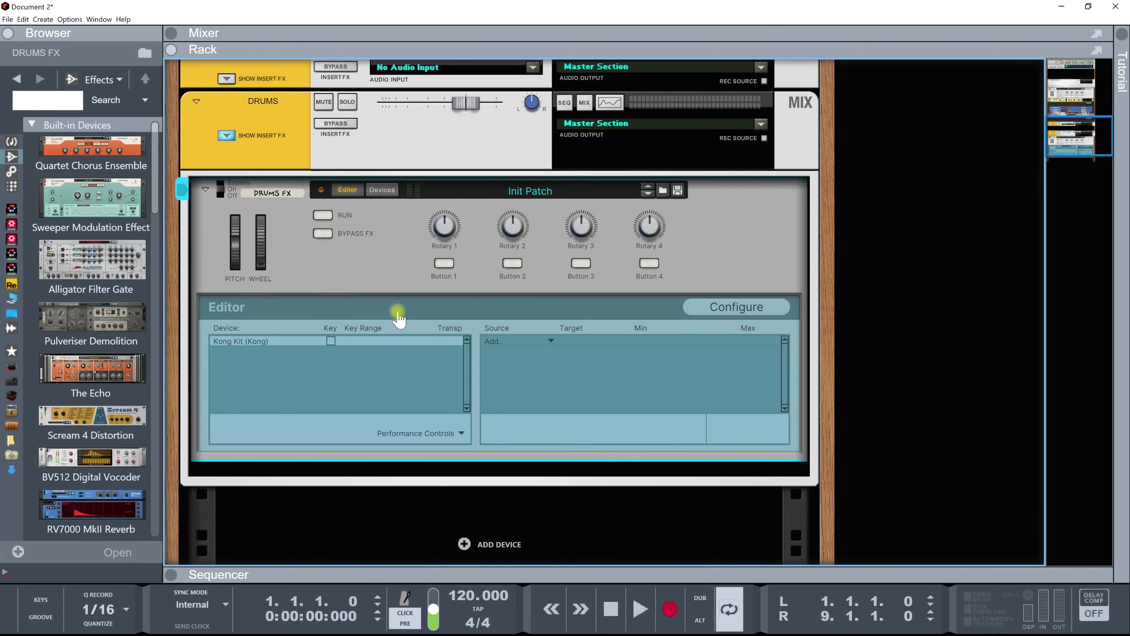
left_click(381, 190)
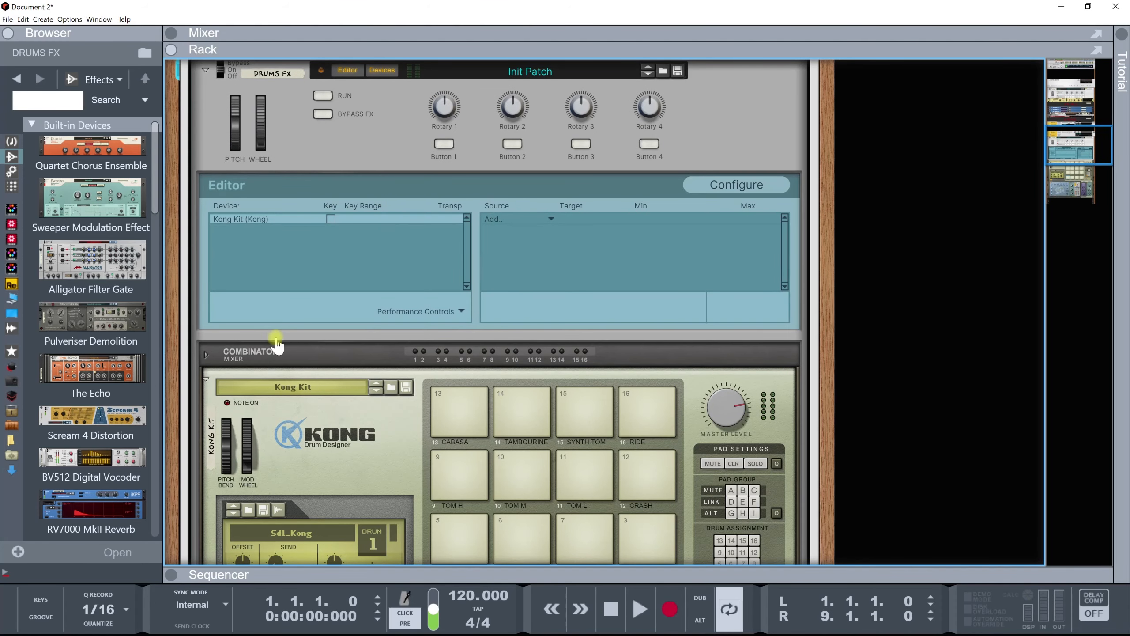
left_click(206, 355)
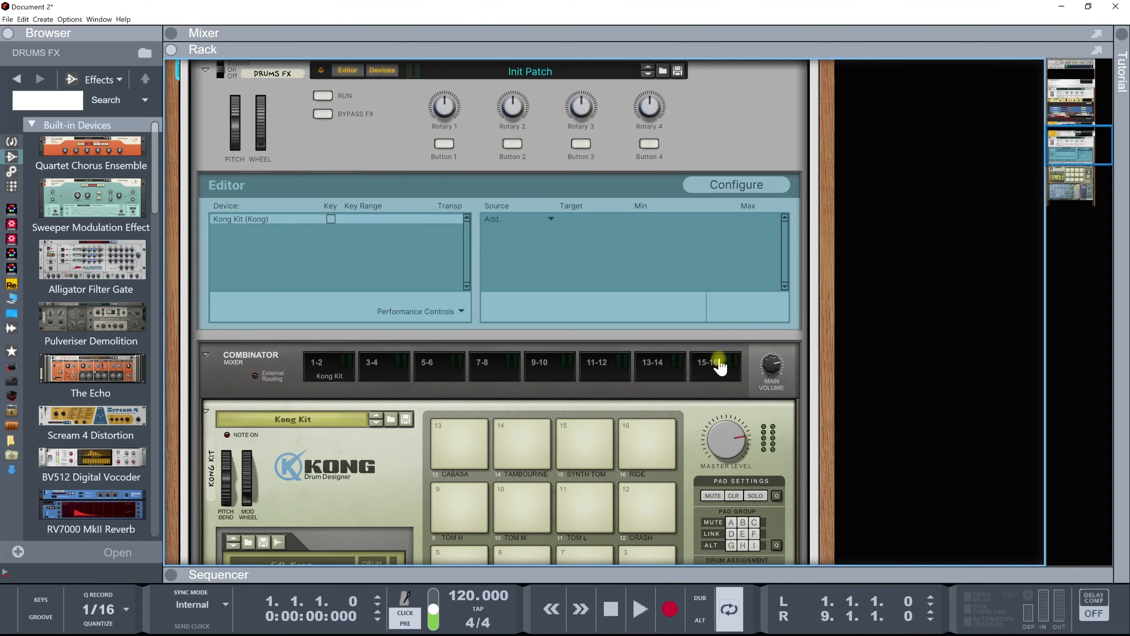
On the back of the rack, cable Kong audio outputs 3 to 6 into Combinator mixer inputs 3 to 6.
key("Tab")
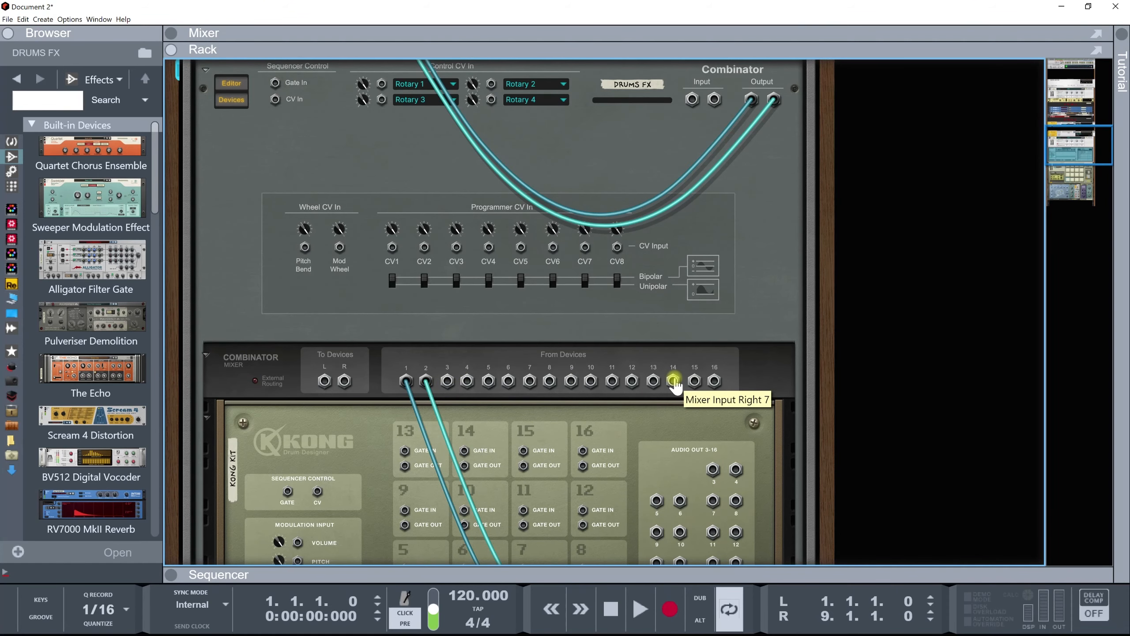
scroll(675, 383, "down", 4)
left_click_drag(713, 304, 448, 216)
left_click_drag(657, 335, 489, 216)
Cable Kong audio outputs 7 to 14 into the matching Combinator mixer inputs 7 to 14.
left_click_drag(714, 336, 529, 216)
left_click_drag(657, 366, 571, 218)
left_click_drag(713, 368, 612, 216)
left_click_drag(736, 368, 632, 217)
left_click_drag(657, 398, 654, 216)
left_click_drag(679, 399, 674, 216)
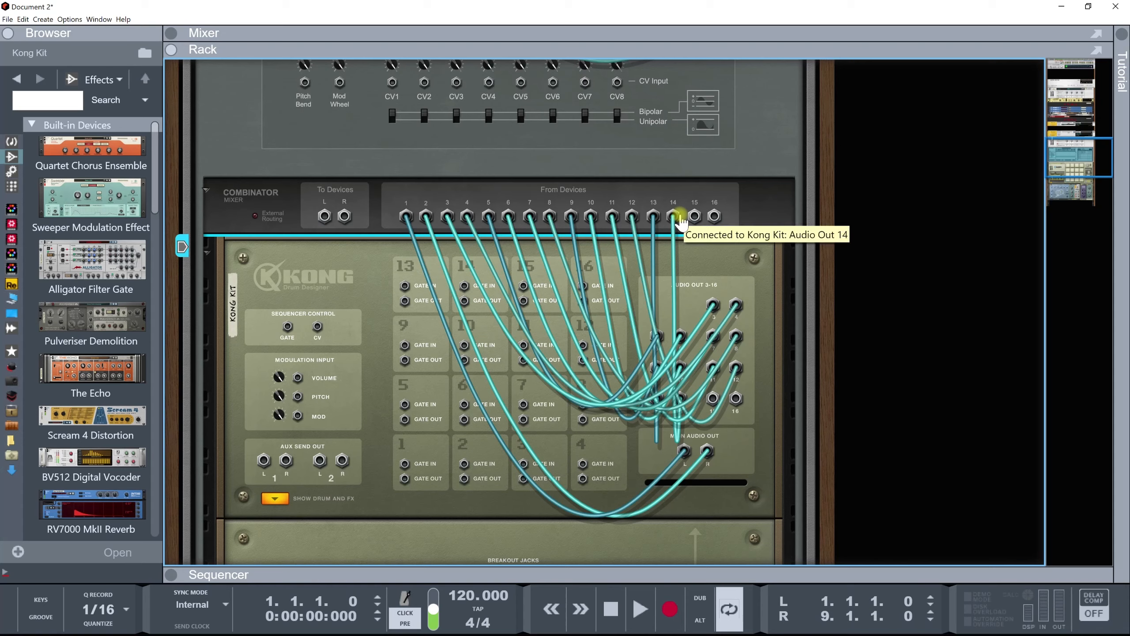
Undo the cabling of Kong audio outputs 7 to 14.
key("ctrl+z")
key("ctrl+z")
key("ctrl+z")
key("ctrl+z")
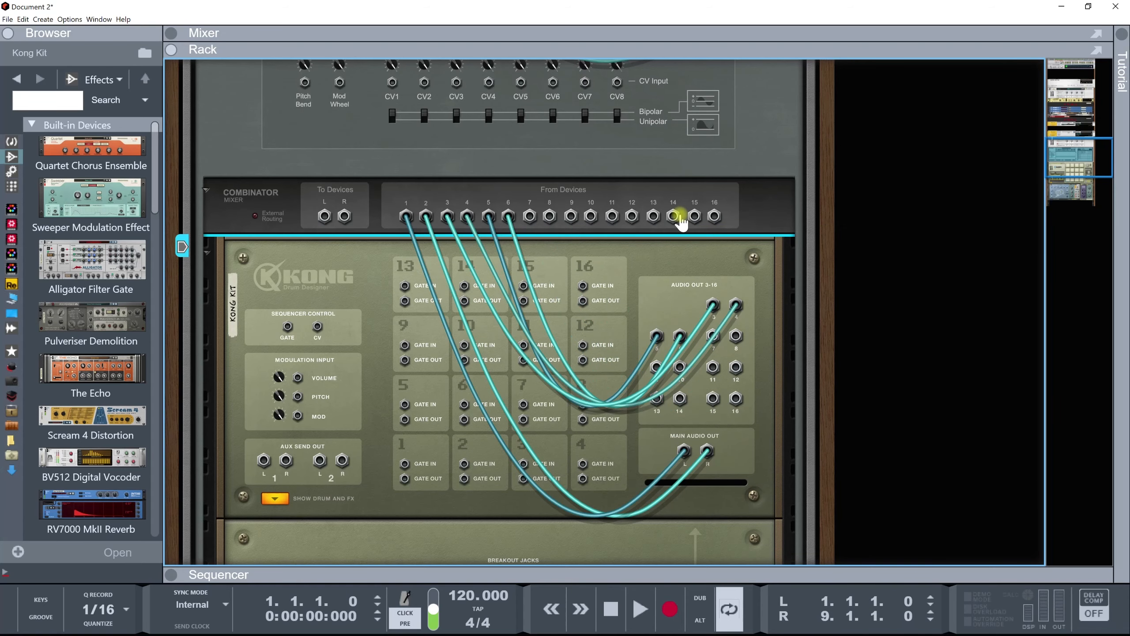
Return to the front of the rack and select Rotary 1 in the DRUMS FX Combinator's Configure mode.
key("Tab")
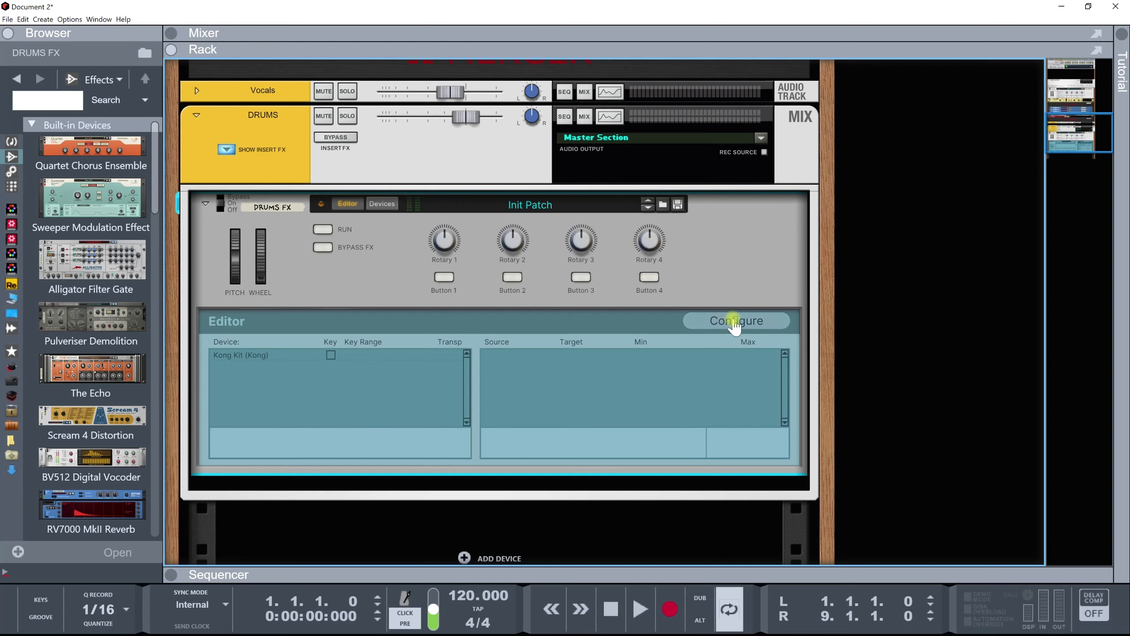
left_click(734, 321)
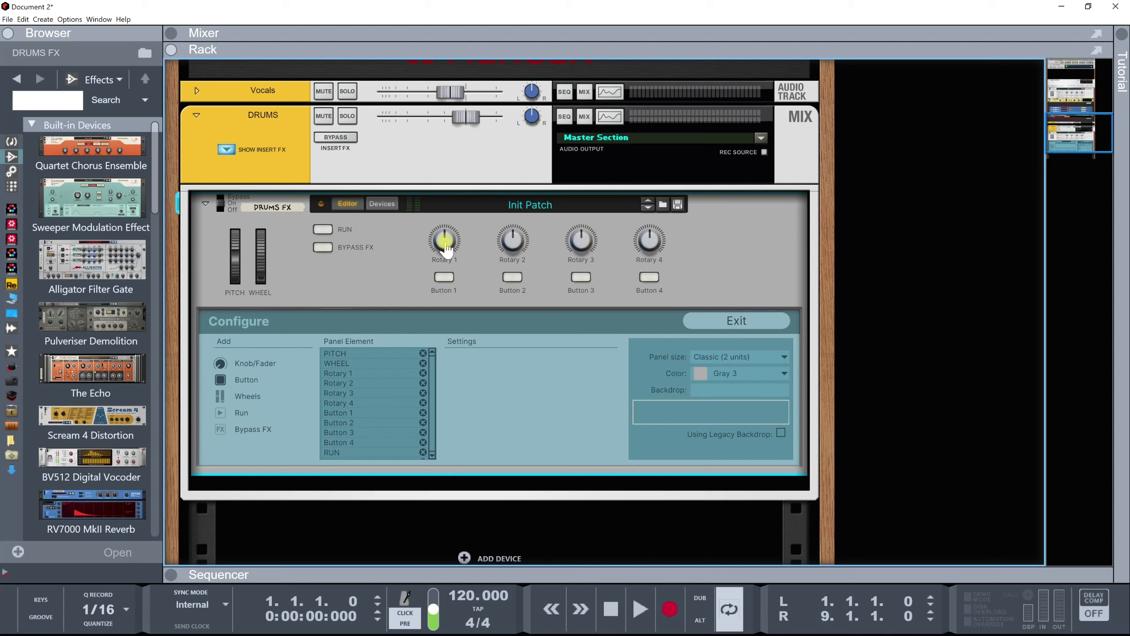
left_click(445, 248)
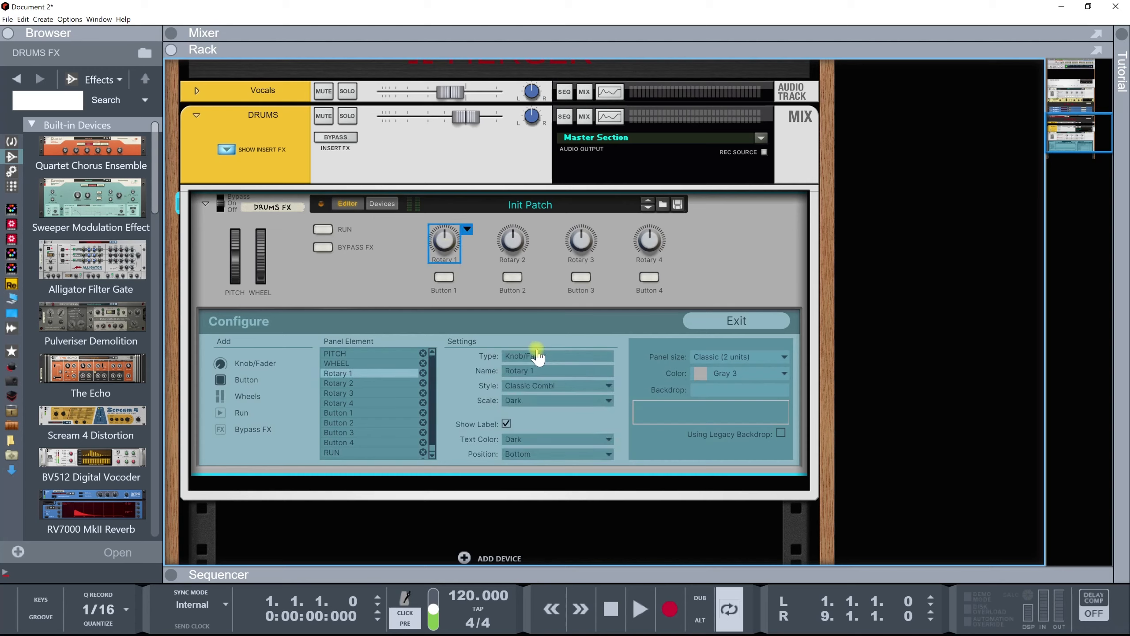
Try the Dark Gray Small, Light Gray Big and Light Gray Small styles on Rotary 1.
left_click(549, 385)
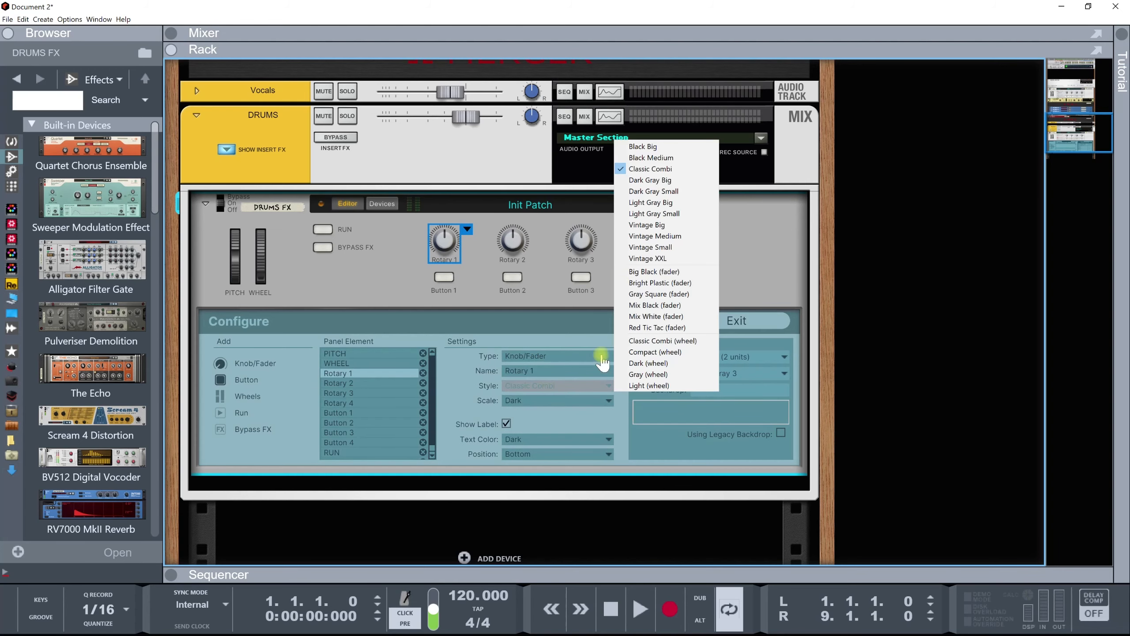
left_click(654, 191)
left_click(557, 385)
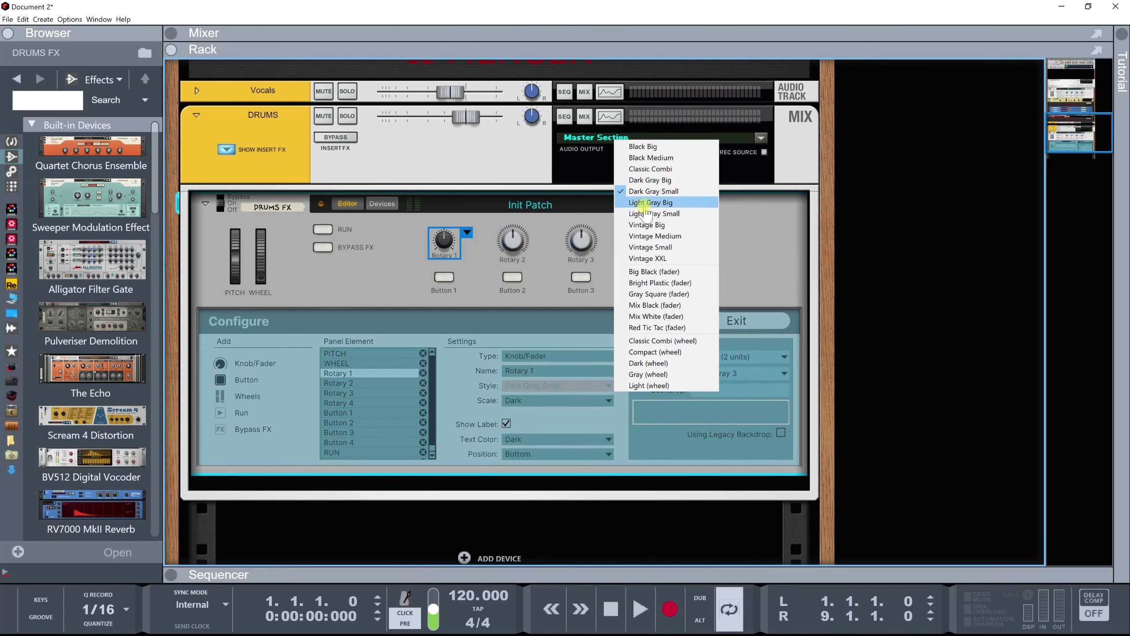
left_click(644, 206)
left_click(565, 385)
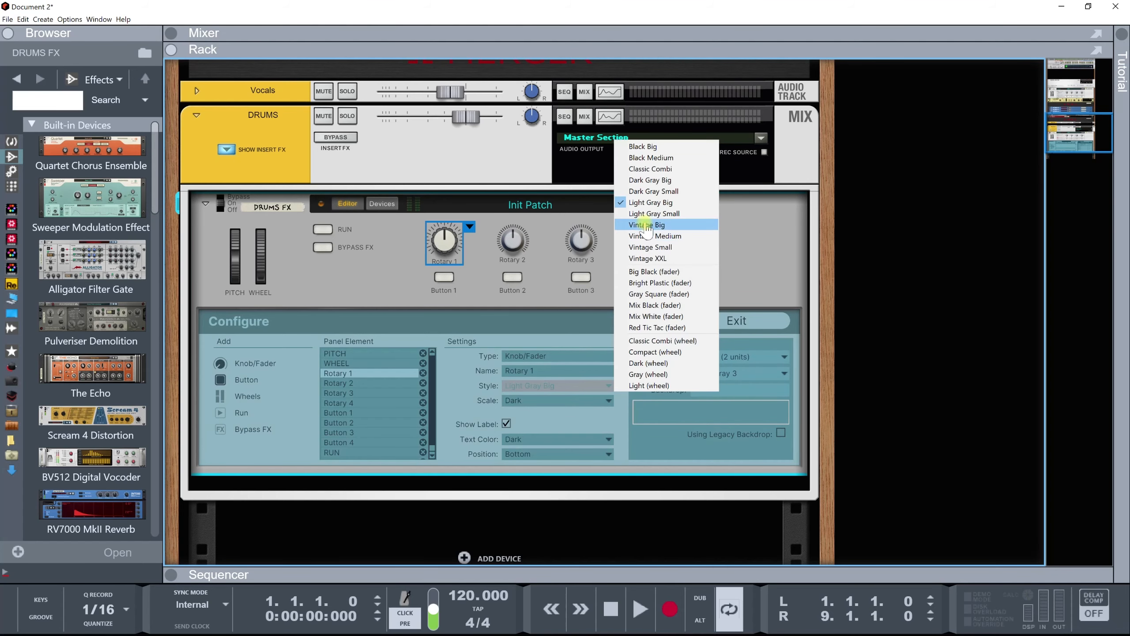
left_click(649, 214)
Set Rotary 1's style to Vintage Big and deselect the knob.
left_click(567, 385)
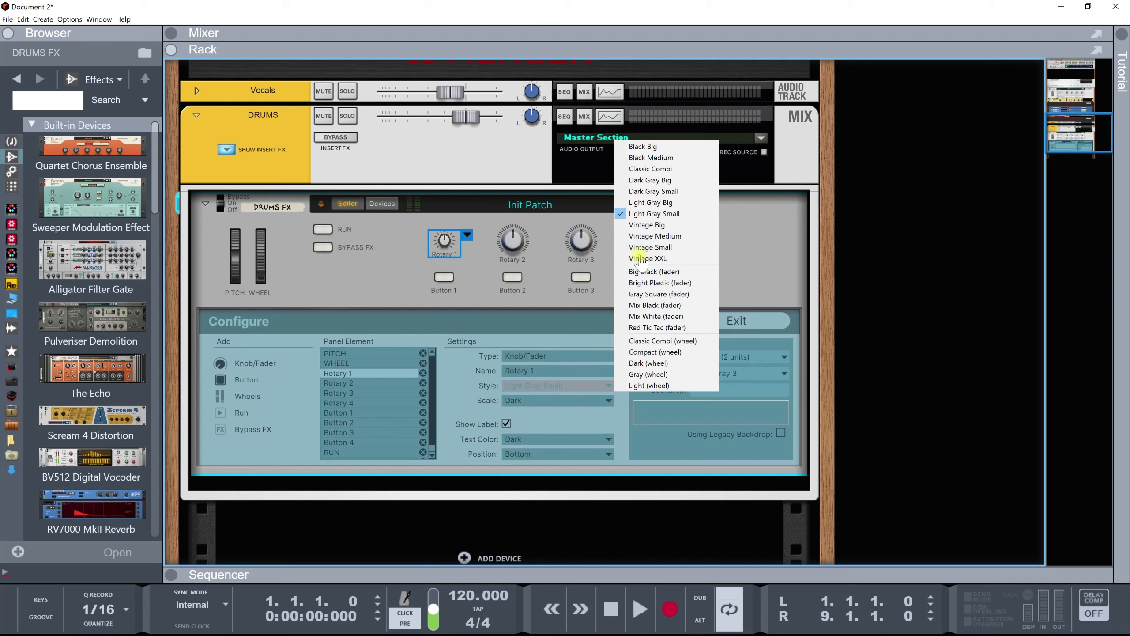
left_click(646, 225)
left_click(465, 293)
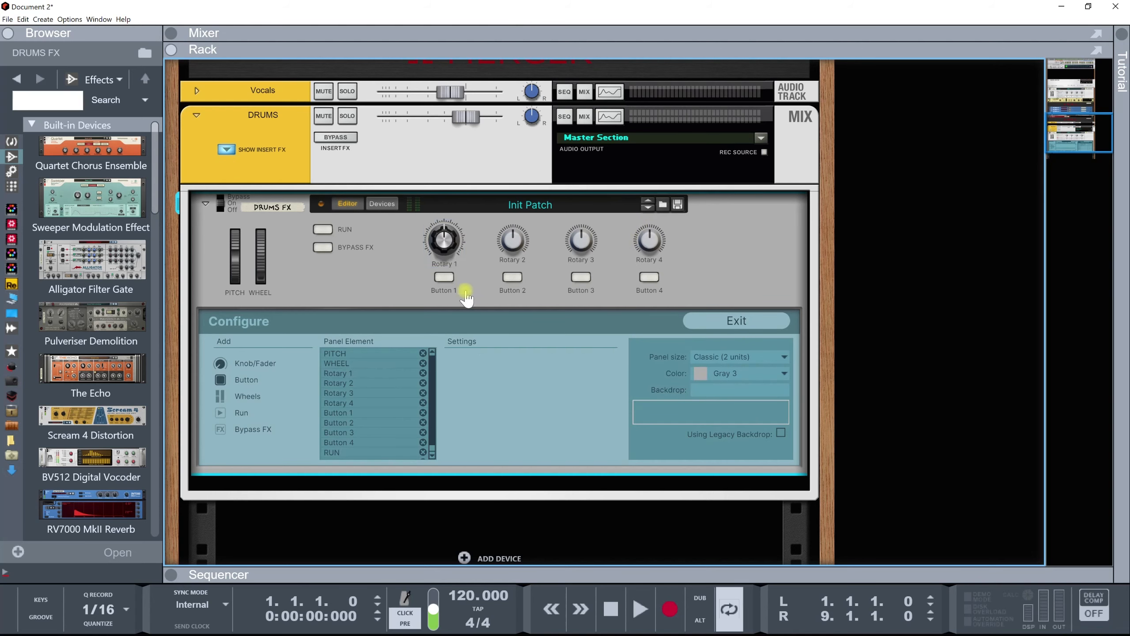
Set Button 1's style to Big Red and deselect the button.
left_click(444, 277)
left_click(540, 386)
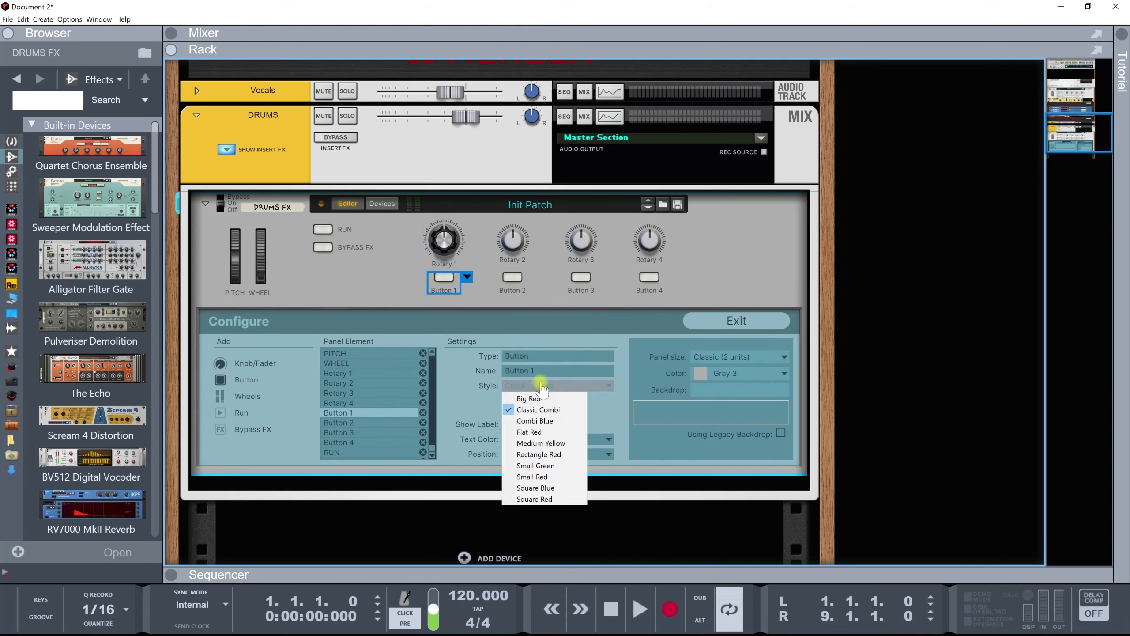
left_click(530, 399)
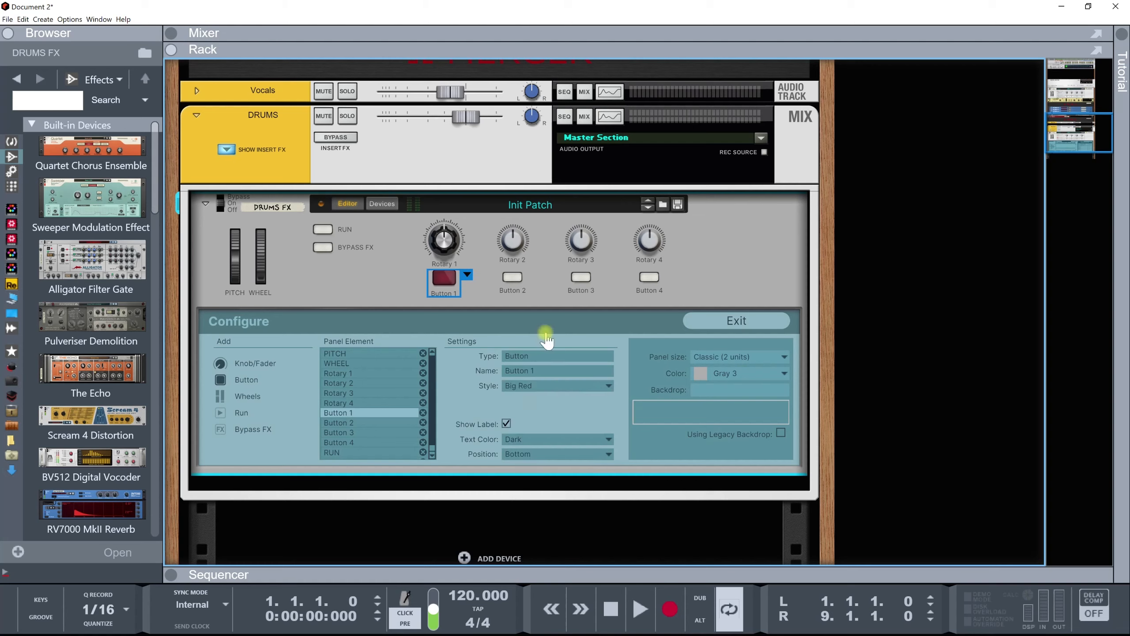
left_click(540, 285)
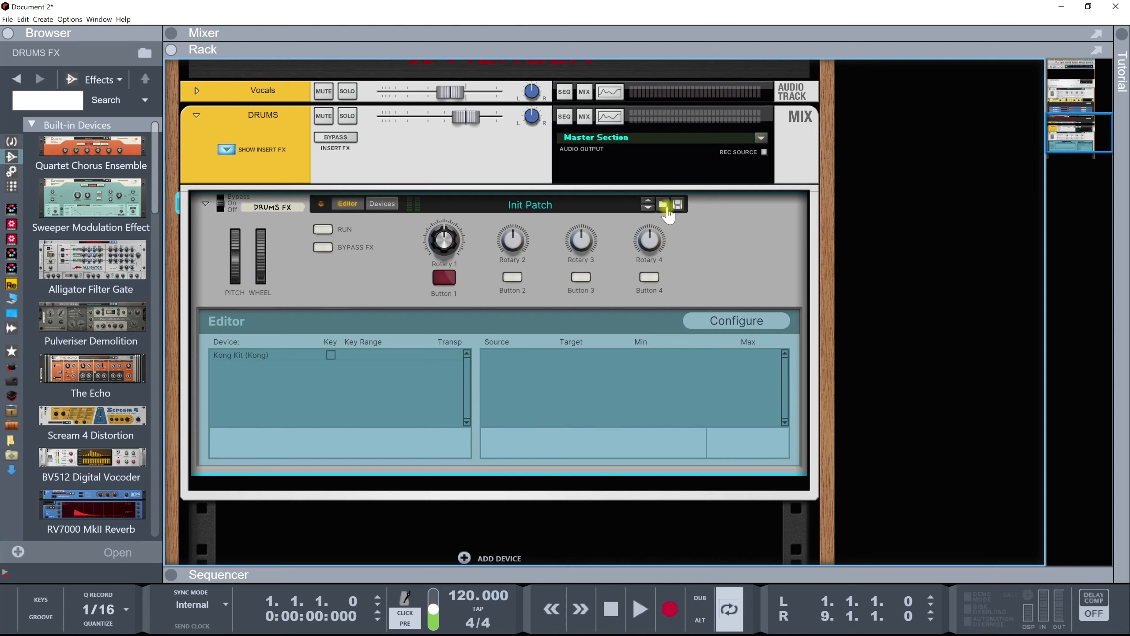
Save the Combinator patch to the Desktop as "test preset".
left_click(677, 205)
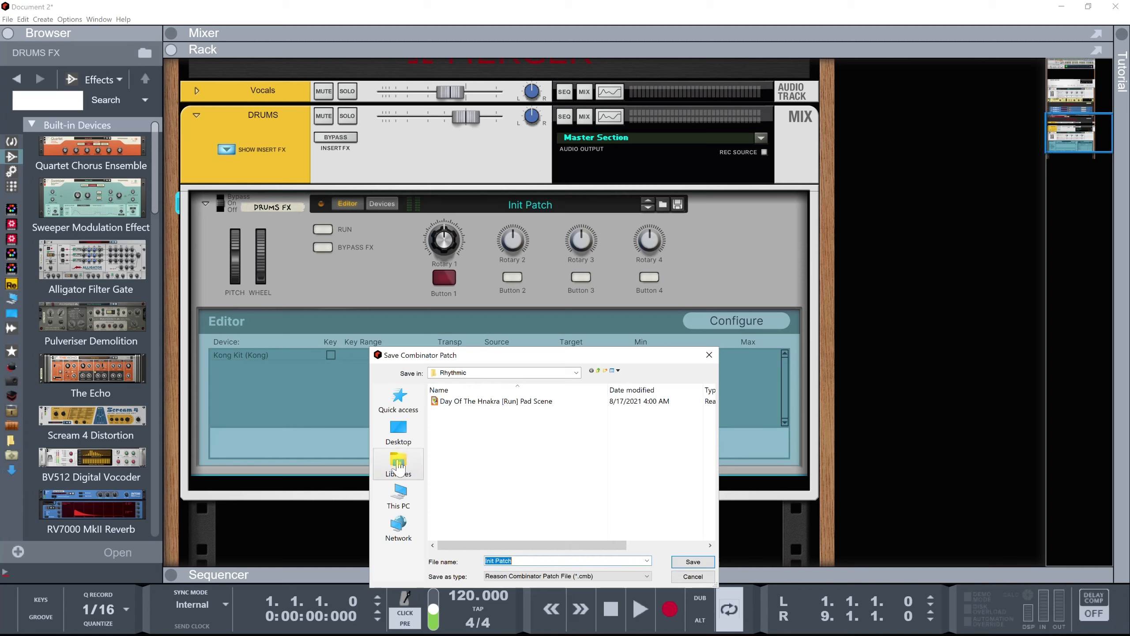
left_click(398, 429)
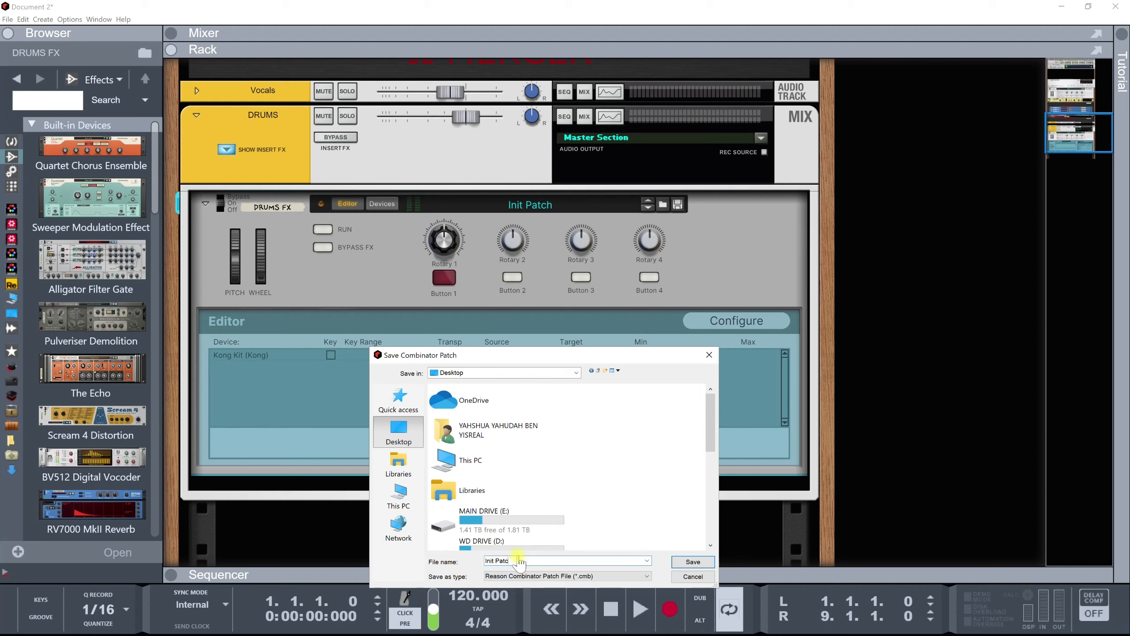
type("tes")
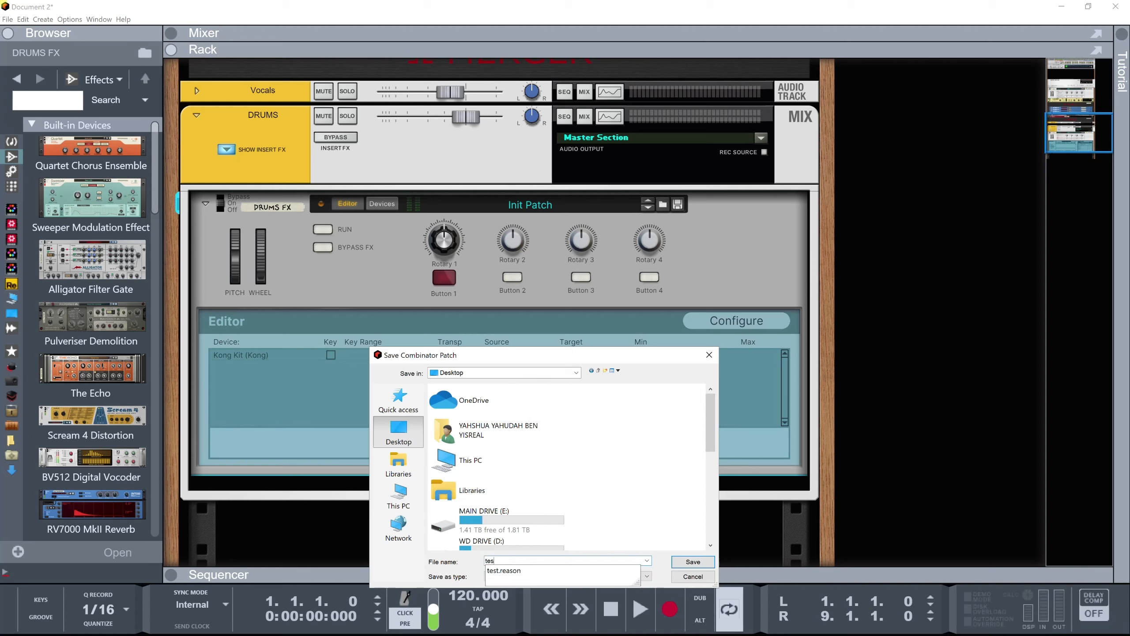
type("t preset")
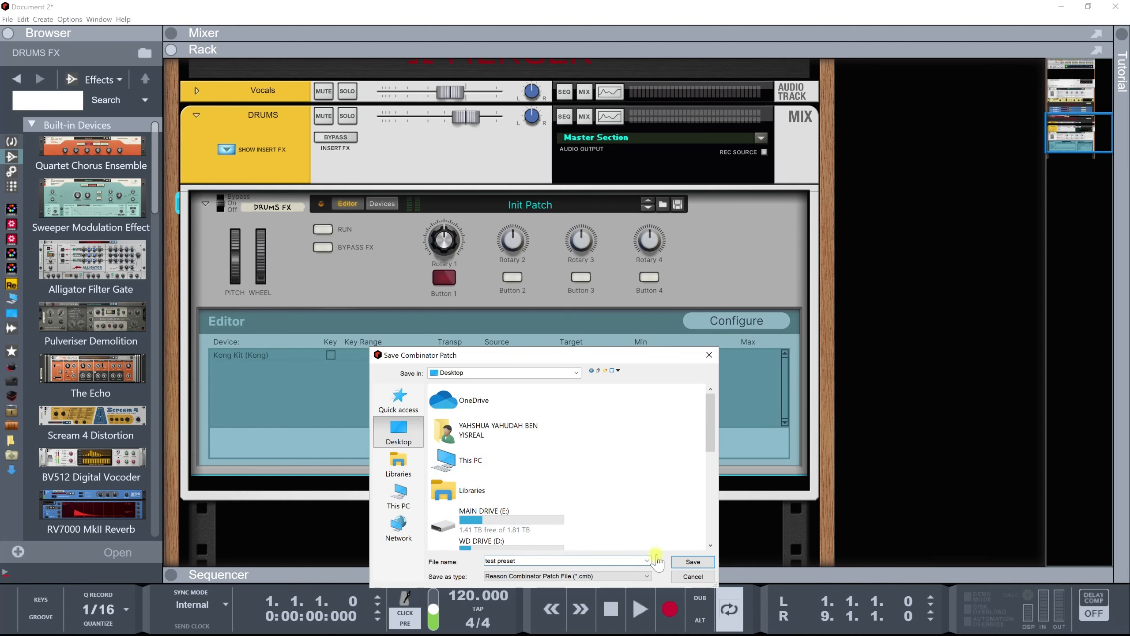
left_click(684, 563)
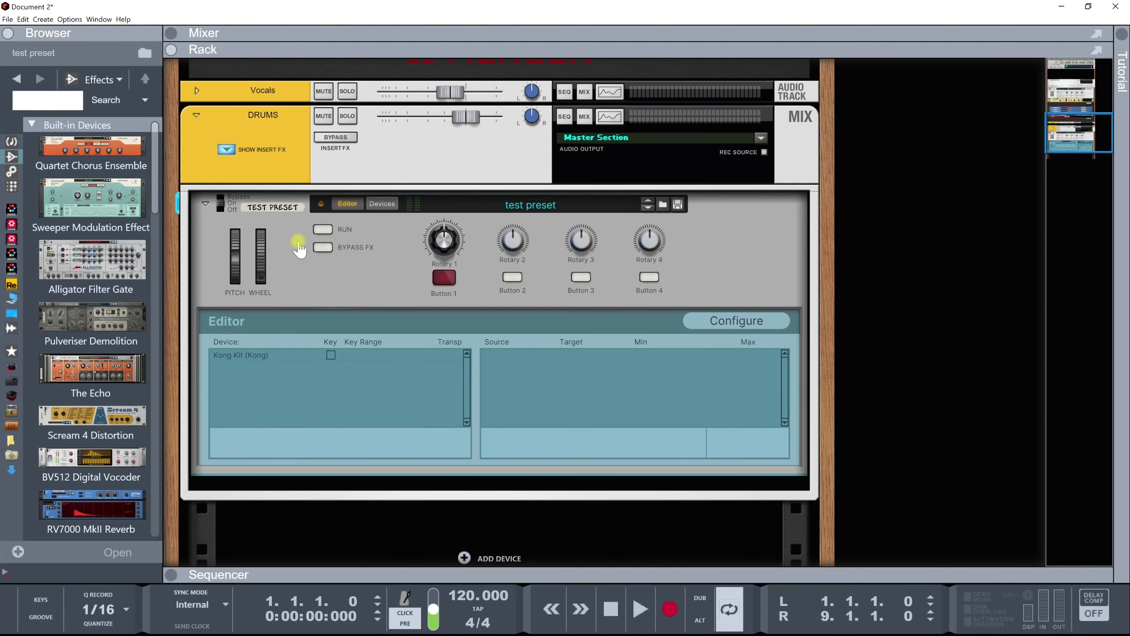
Delete the DRUMS mix channel together with its insert Combinator from the rack.
left_click(296, 173)
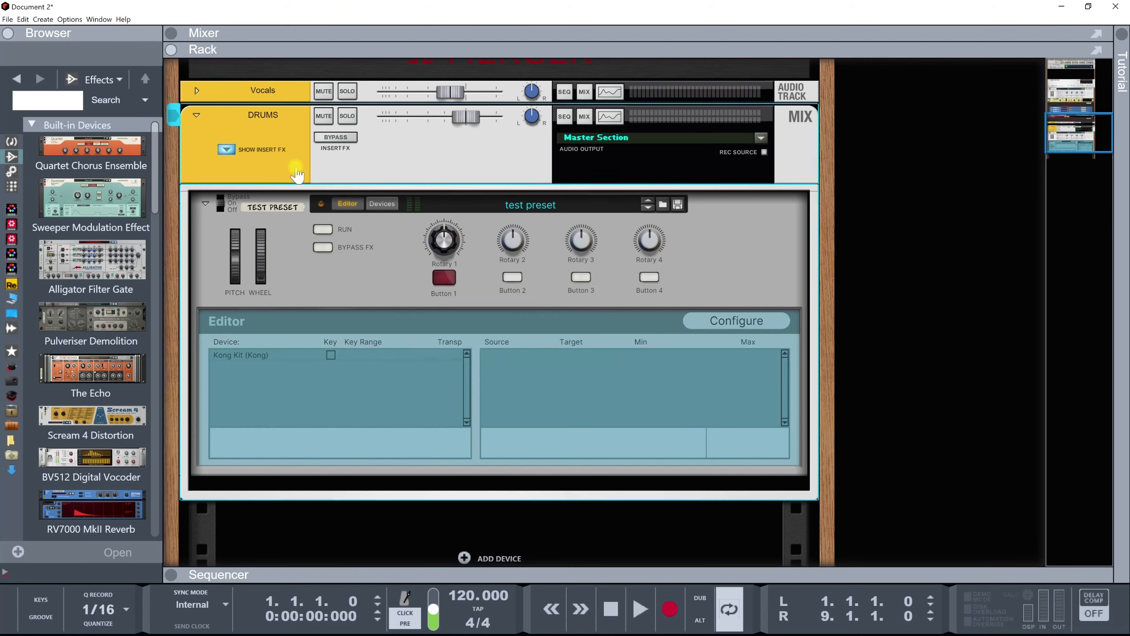
key("Delete")
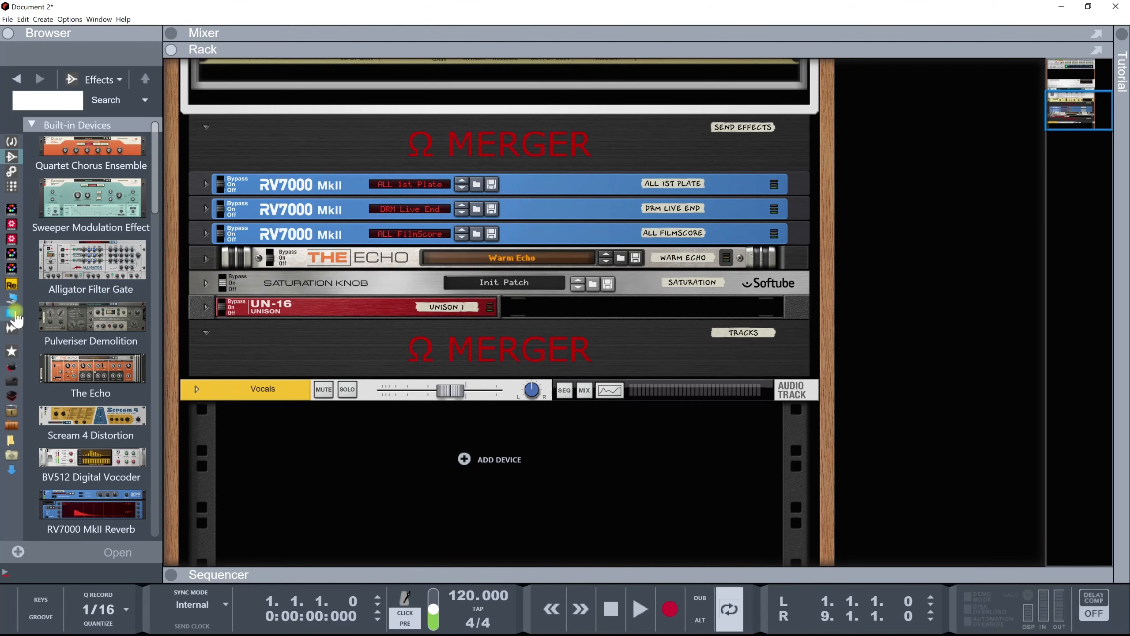
Find the saved "test preset" patch on the Desktop and create it in the rack below the Vocals track.
left_click(12, 300)
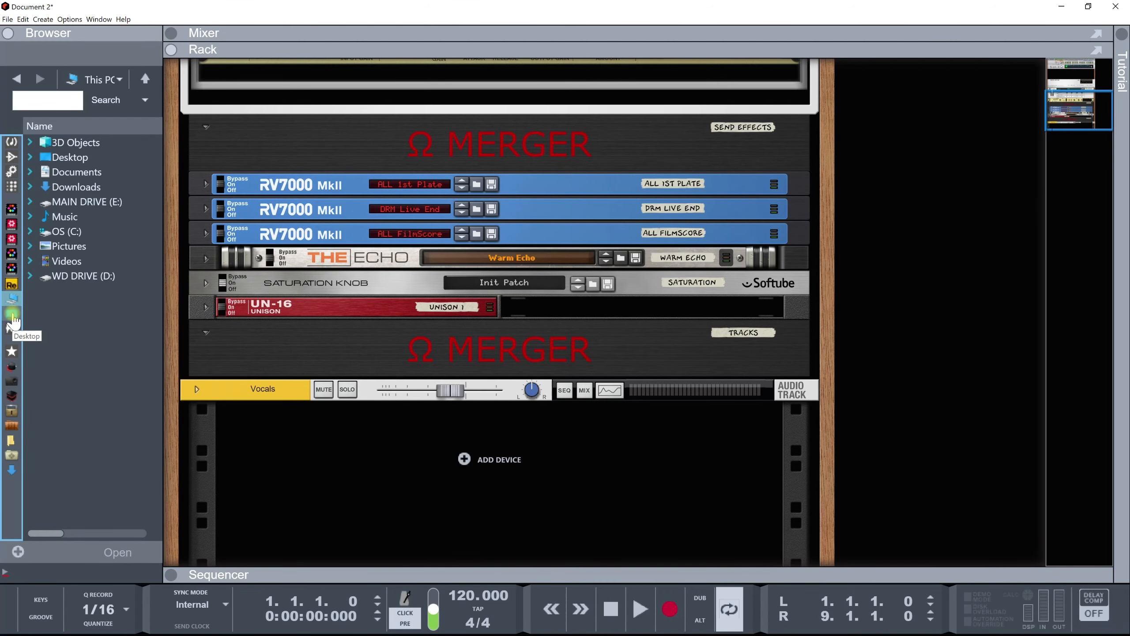
left_click(13, 315)
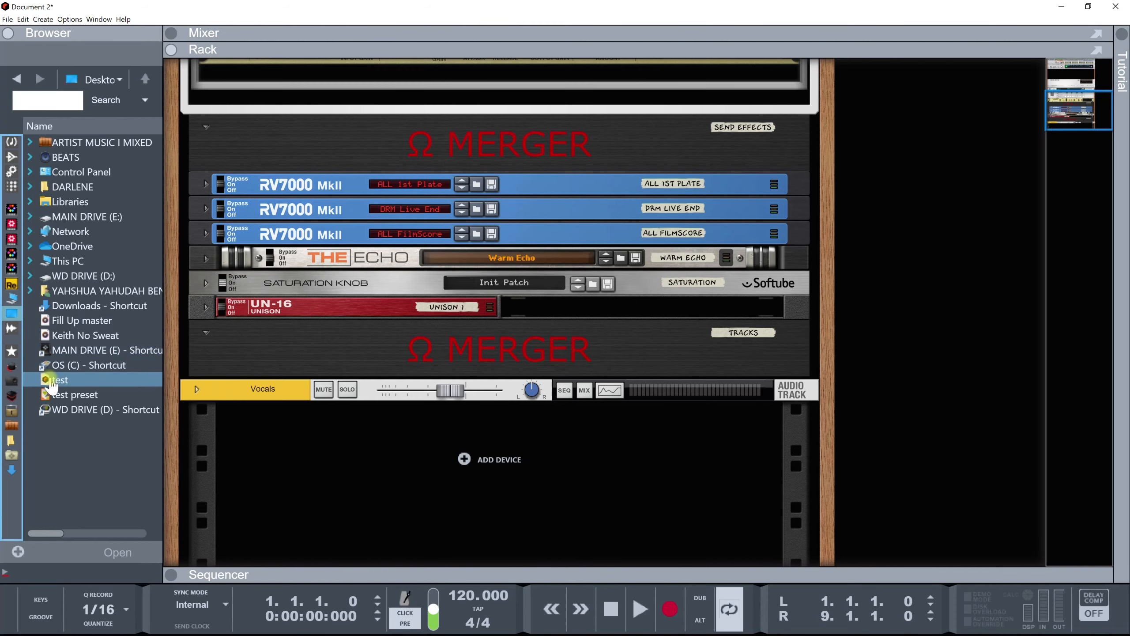
left_click(66, 396)
left_click_drag(65, 397, 301, 483)
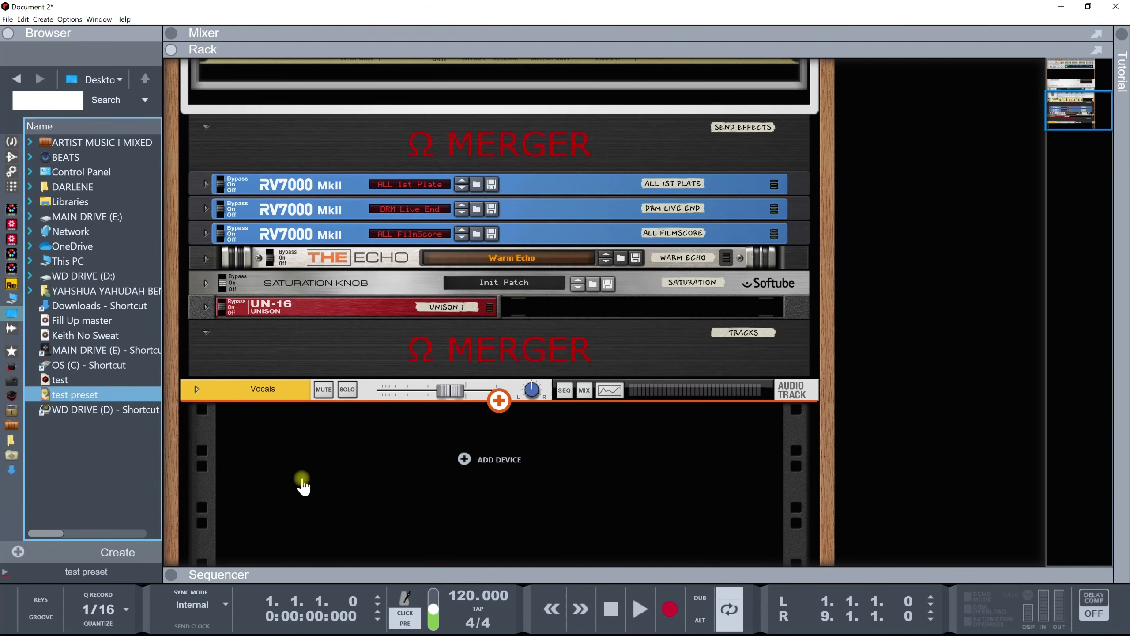
left_click(450, 374)
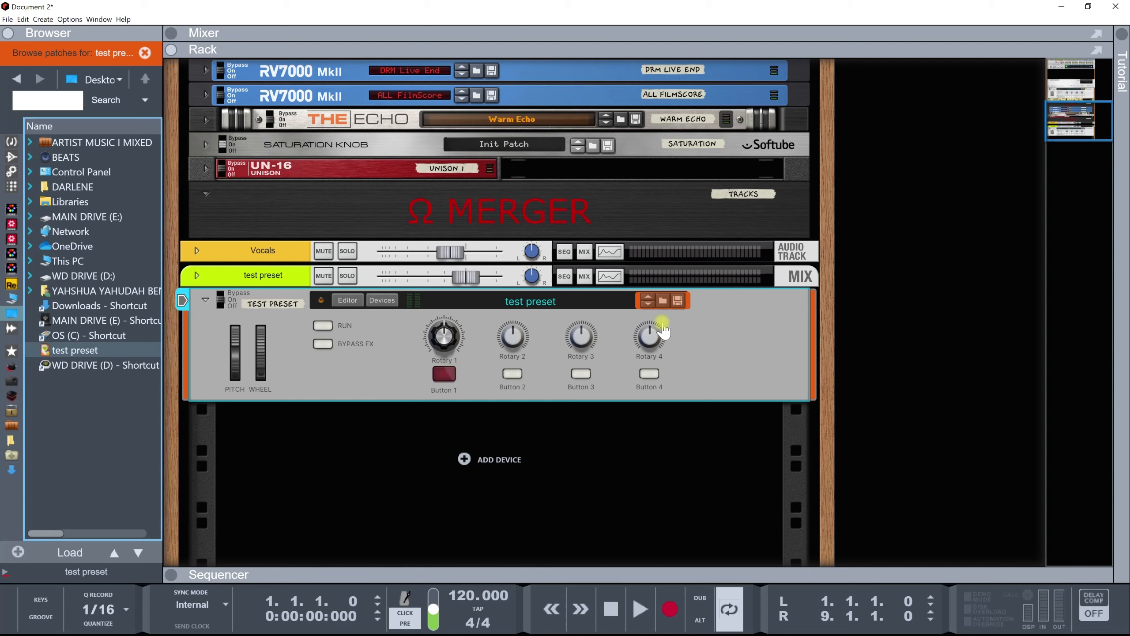
Look through the browser's effects, utilities and sound bank locations for patches to load.
left_click(669, 311)
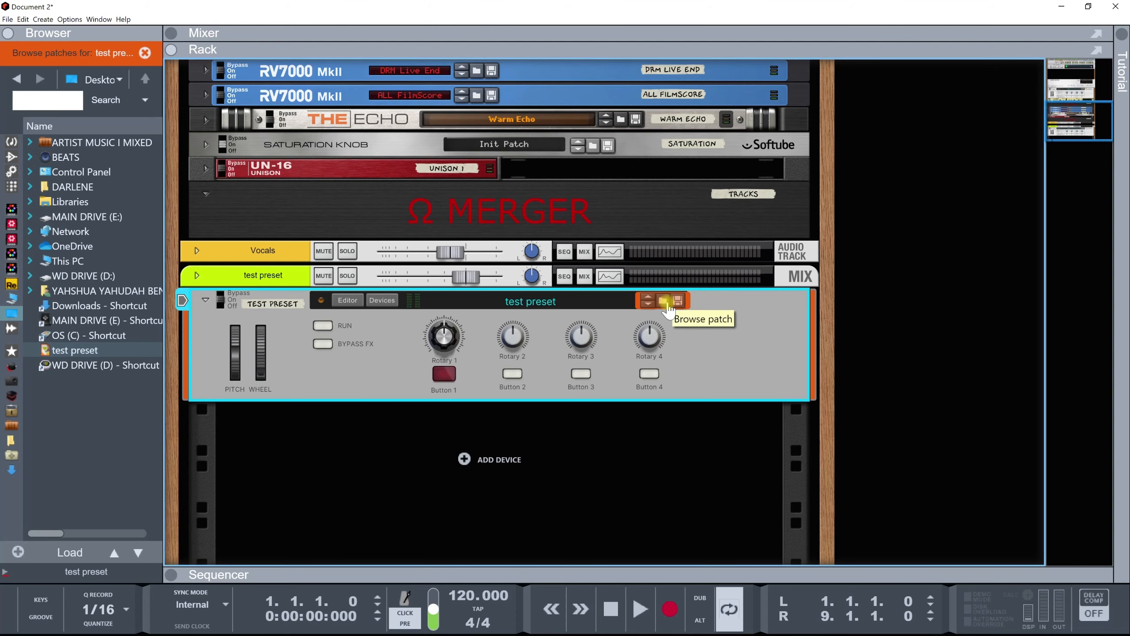
left_click(12, 158)
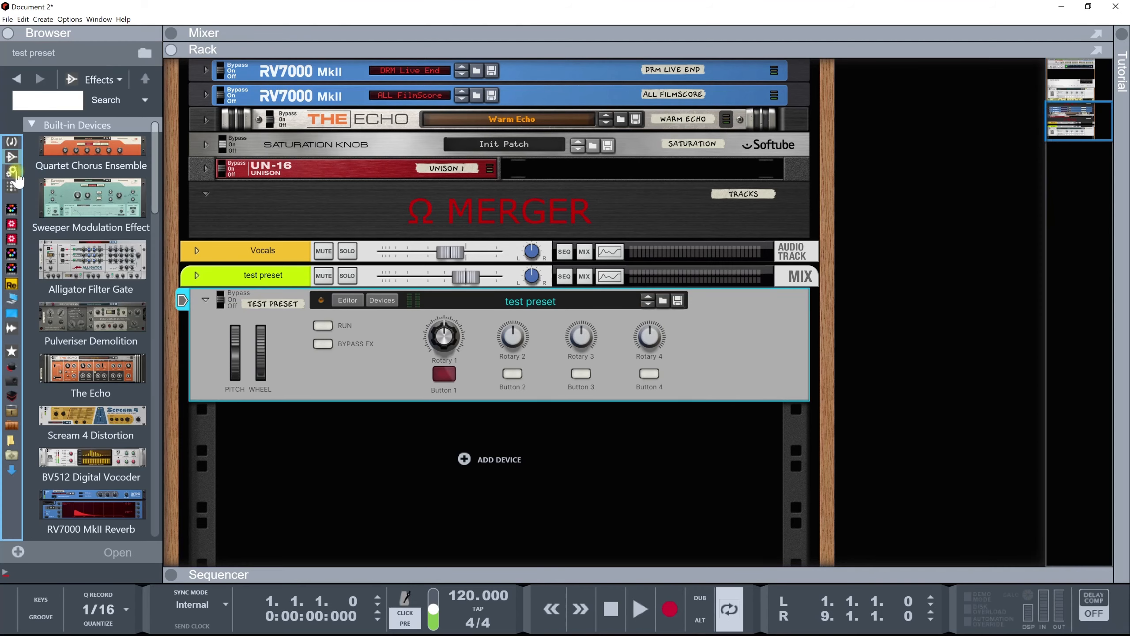
left_click(12, 172)
left_click(12, 223)
left_click(12, 225)
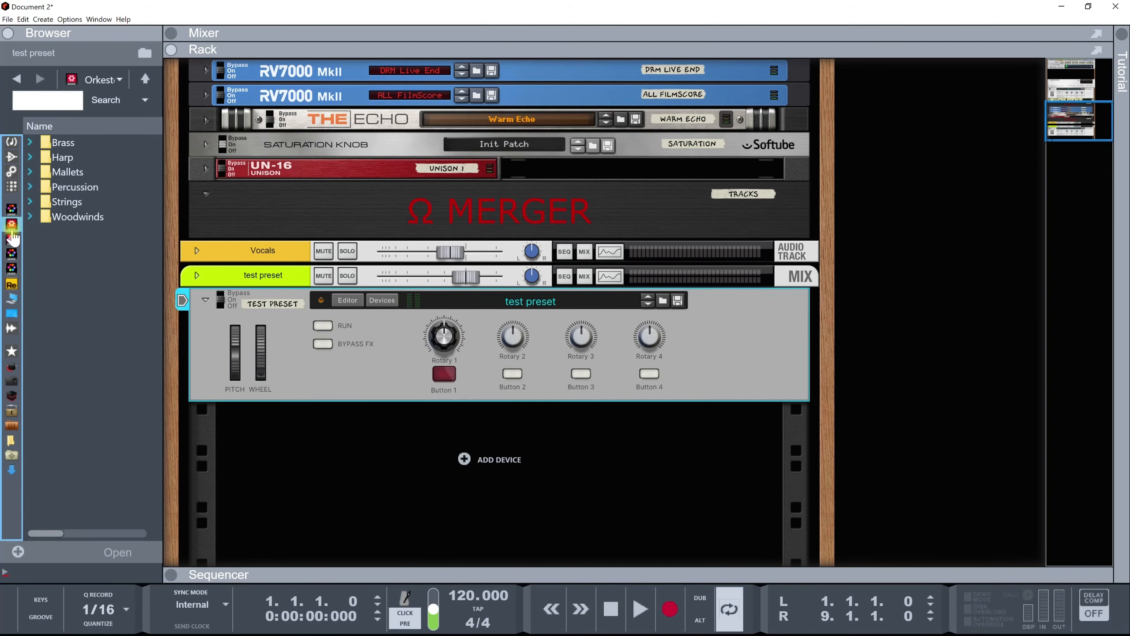
left_click(12, 254)
left_click(16, 271)
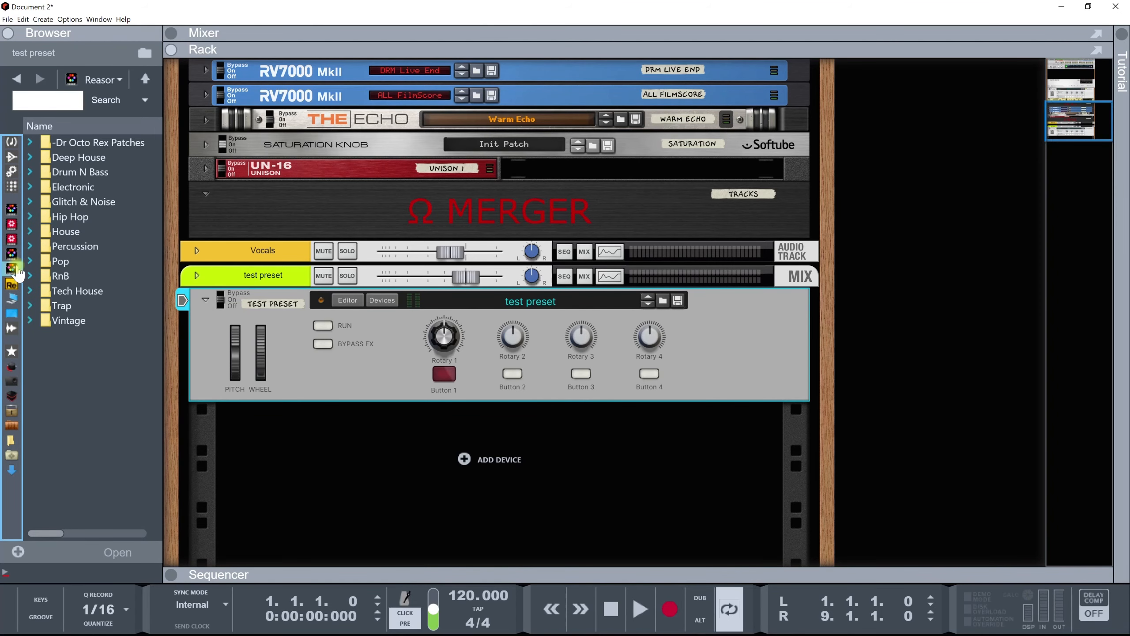
left_click(12, 224)
left_click(12, 213)
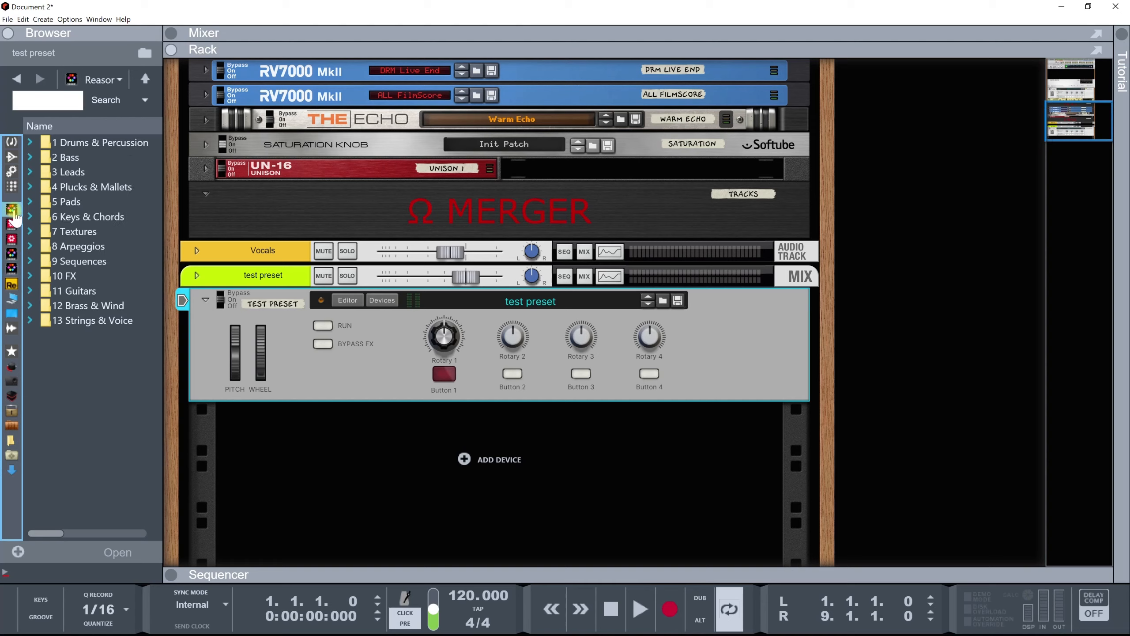
left_click(12, 224)
From the Bells and Mallets folder of Combinator Patches, load Ambient Bamboo Valley into the new Combinator.
left_click(12, 239)
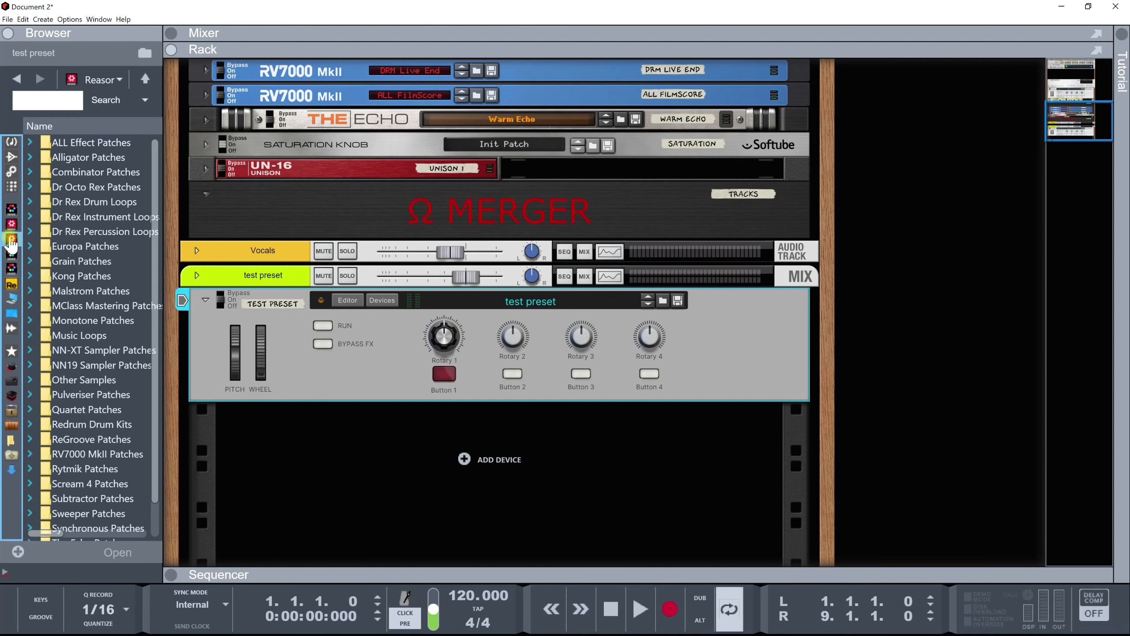
left_click(30, 171)
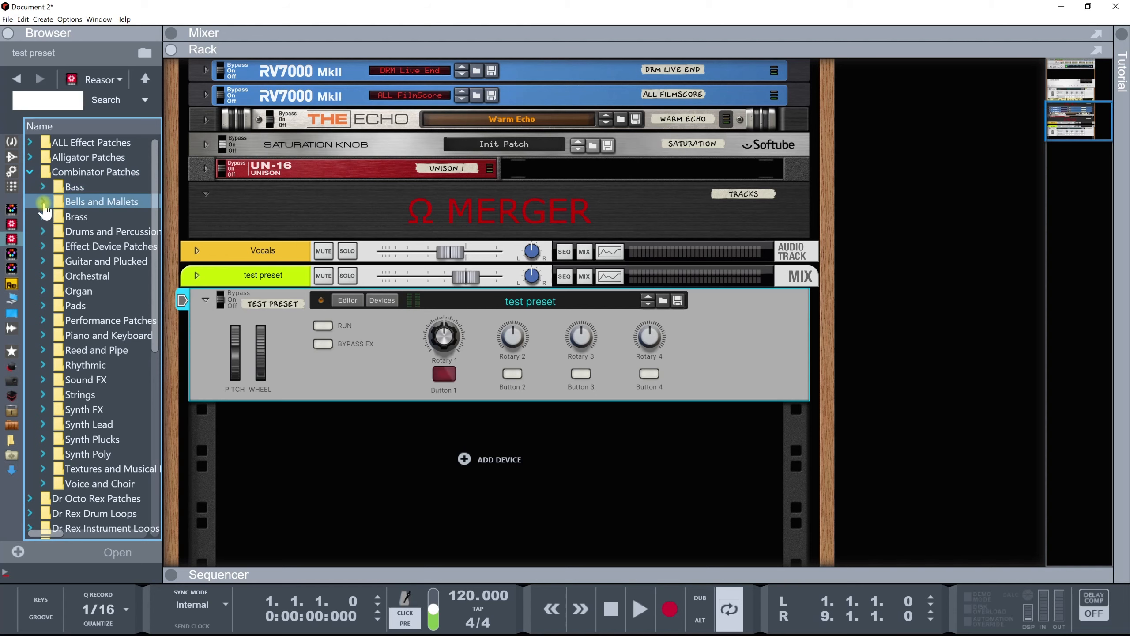
left_click(43, 203)
left_click_drag(111, 201, 341, 344)
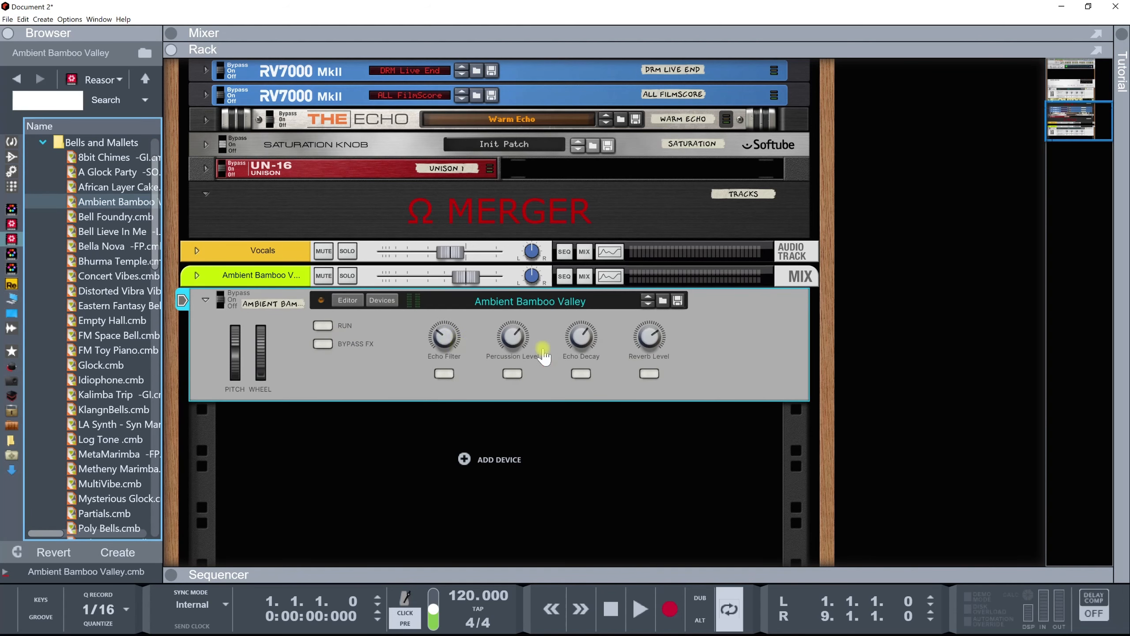
Load the Bell Lieve In Me -LCV patch into the same Combinator and collapse the Bells and Mallets folder.
left_click(96, 231)
left_click_drag(95, 235, 388, 363)
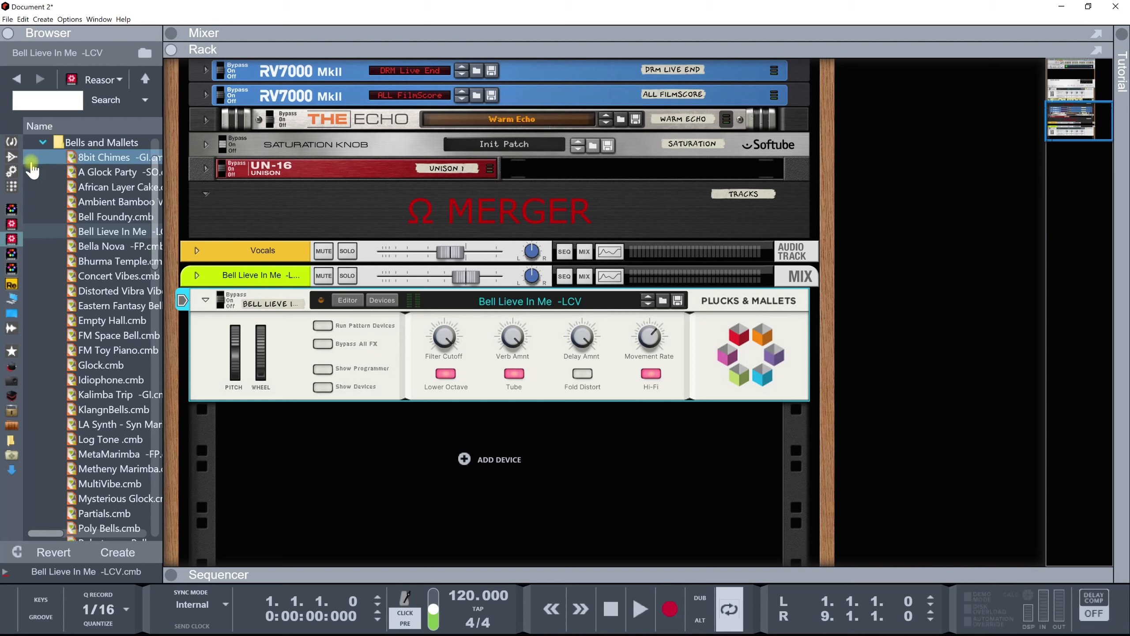
left_click(43, 142)
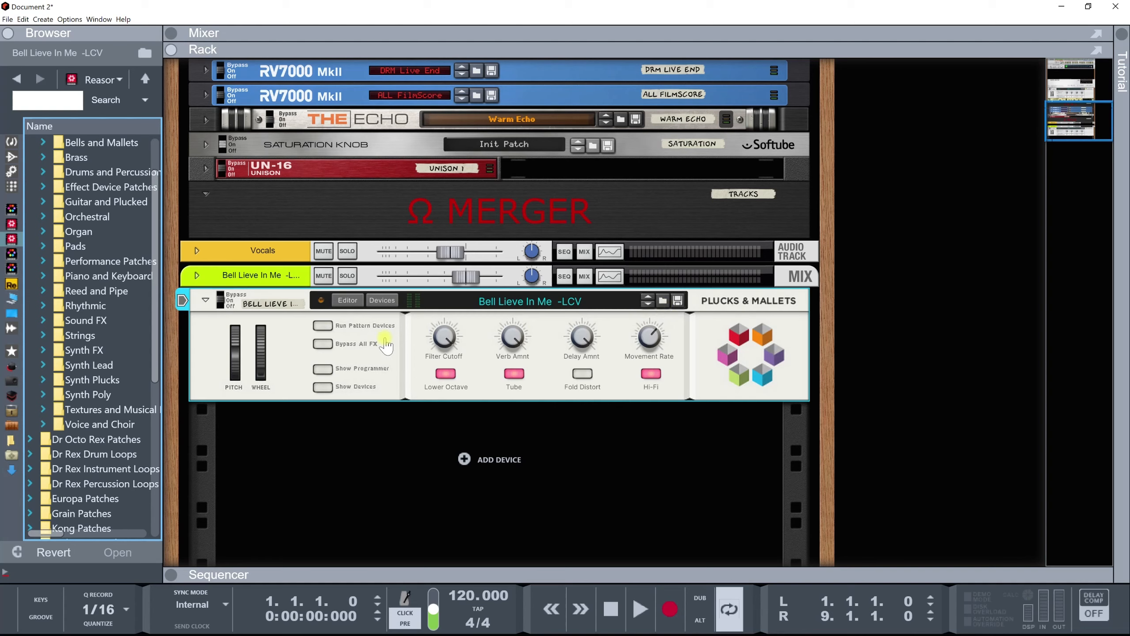
Undo the patch loads, the new Combinator and the channel deletion to restore the DRUMS channel.
key("ctrl+z")
key("ctrl+z")
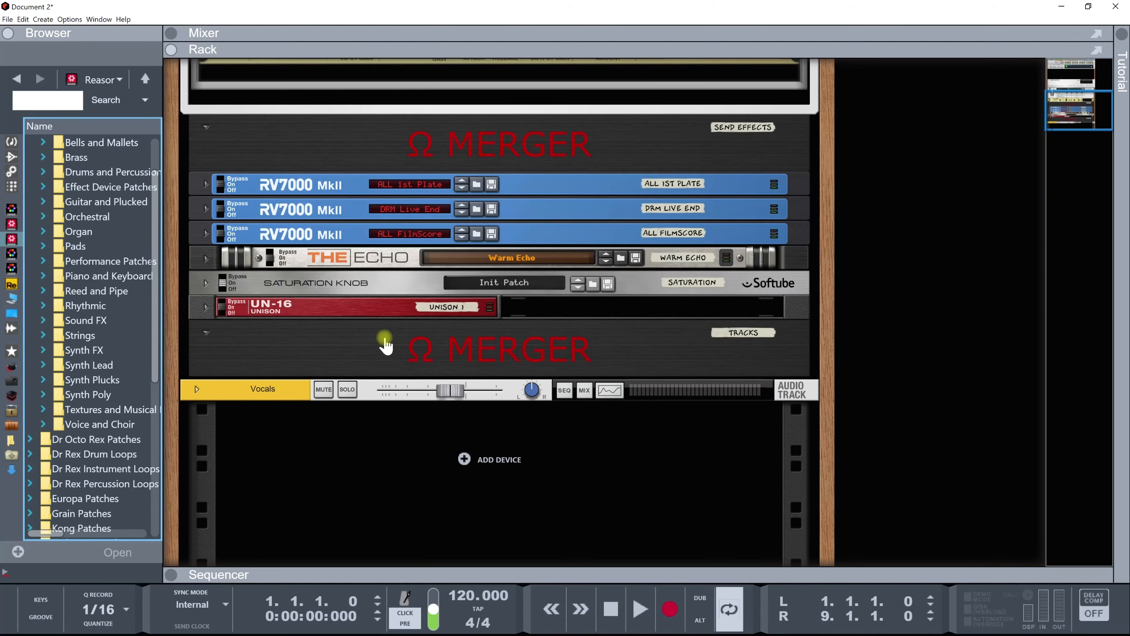
key("ctrl+y")
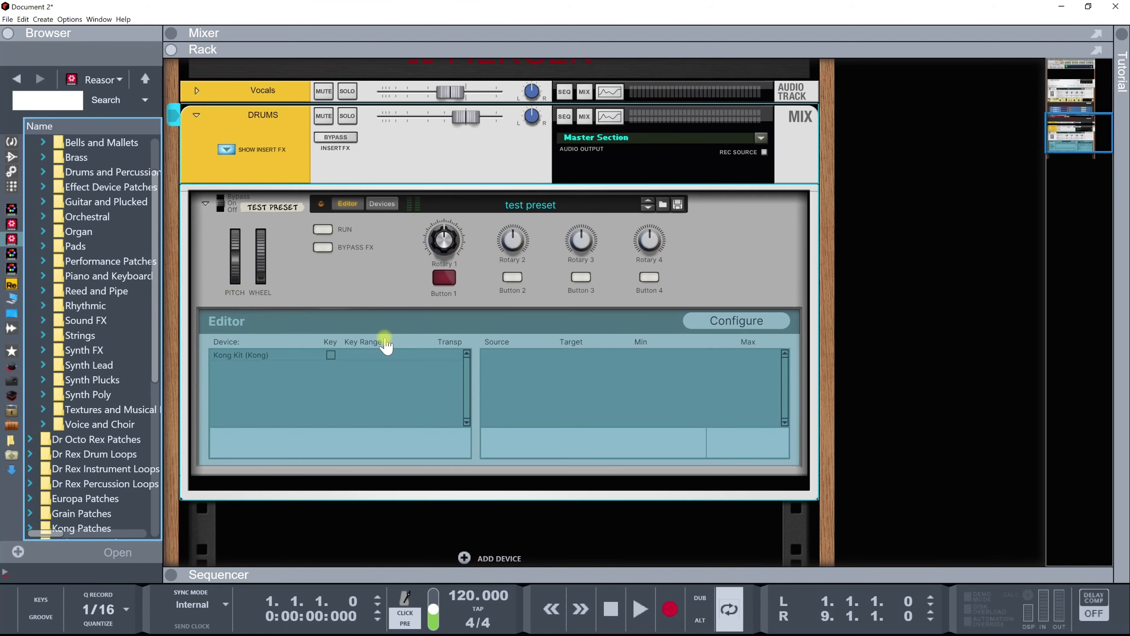
Enter the test preset Combinator's Configure mode and open the backdrop image browser, closing it without choosing an image.
left_click(733, 320)
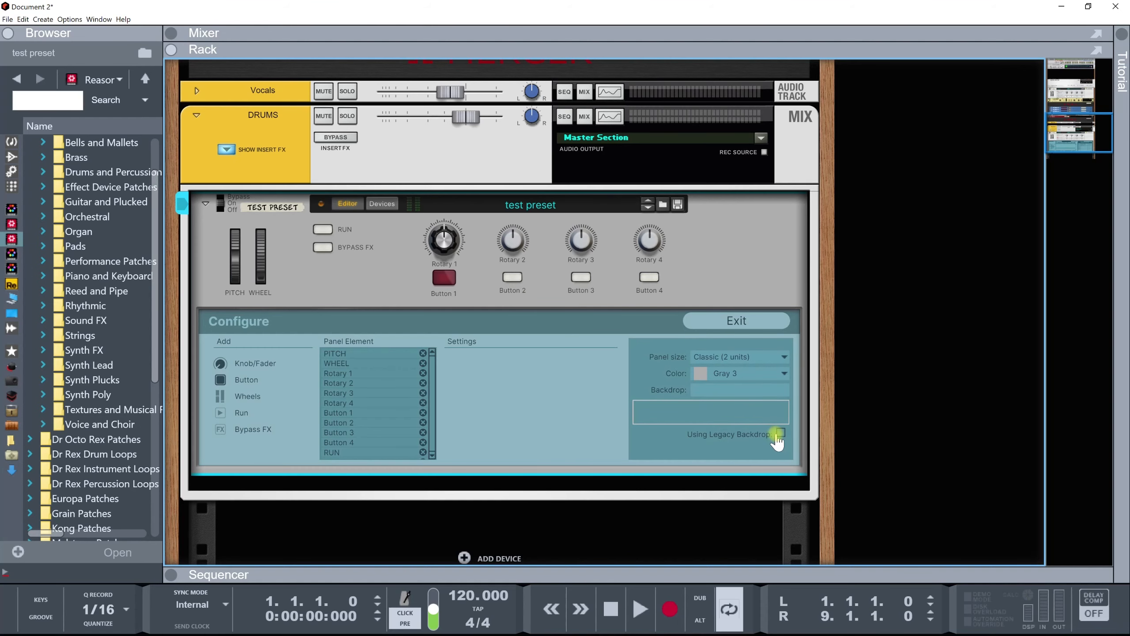
left_click(747, 391)
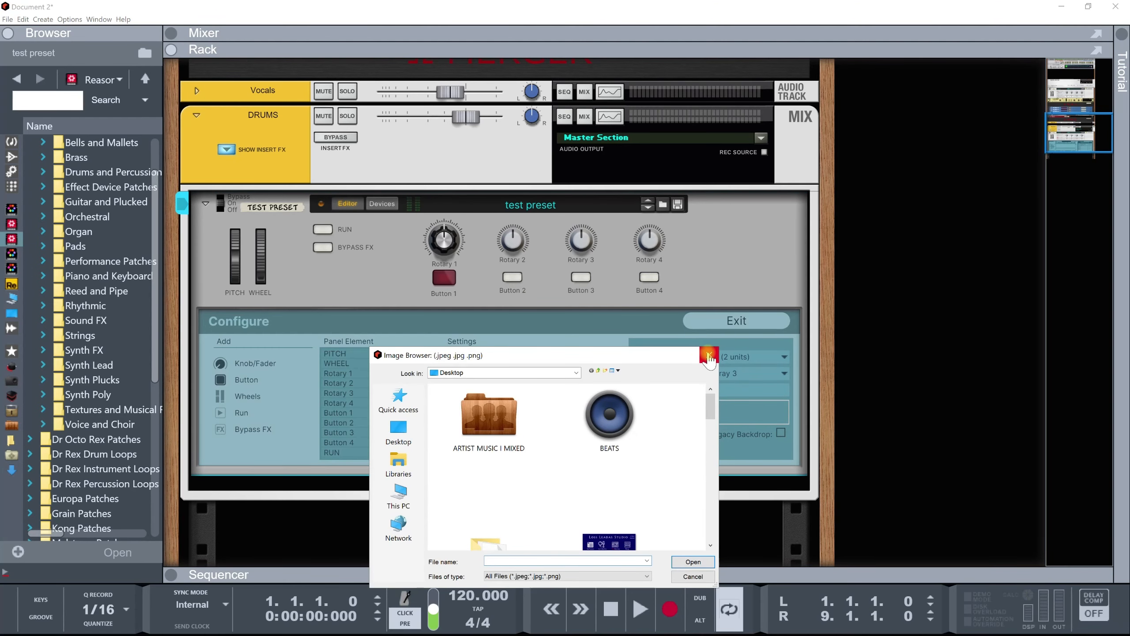
left_click(709, 355)
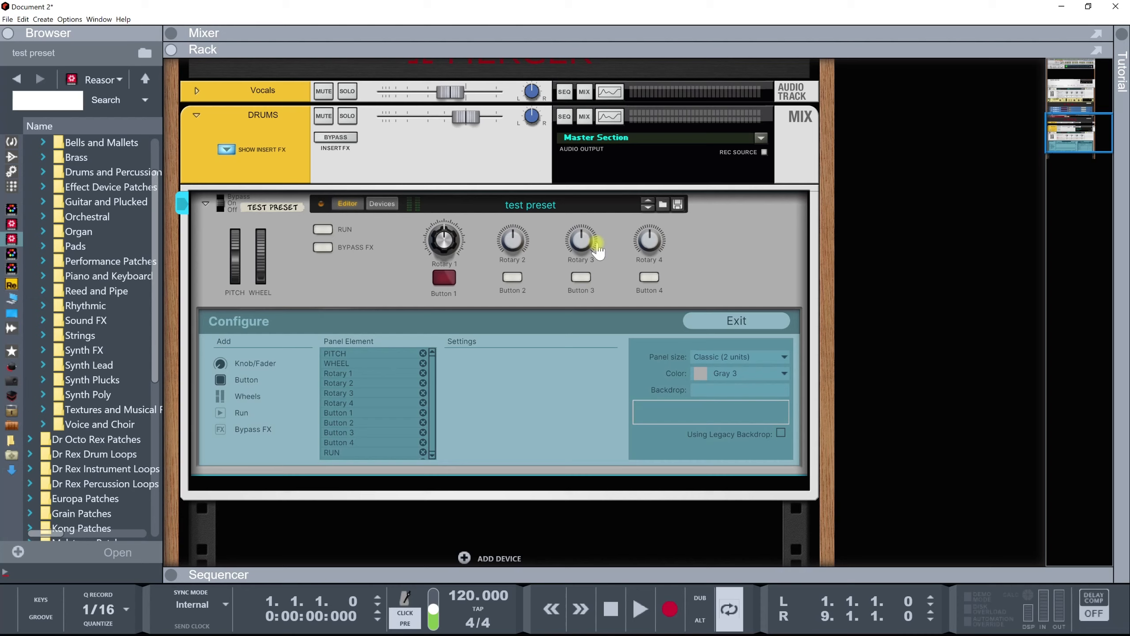
Try Blue 2 and Red 1 as the test preset Combinator's panel color.
left_click(742, 374)
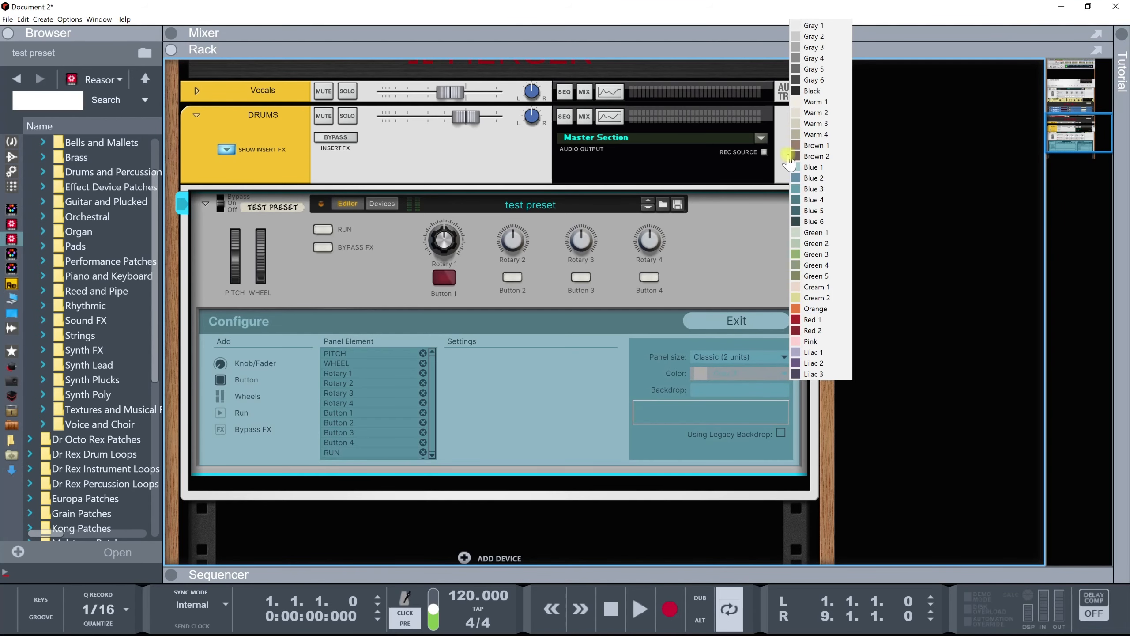
left_click(807, 177)
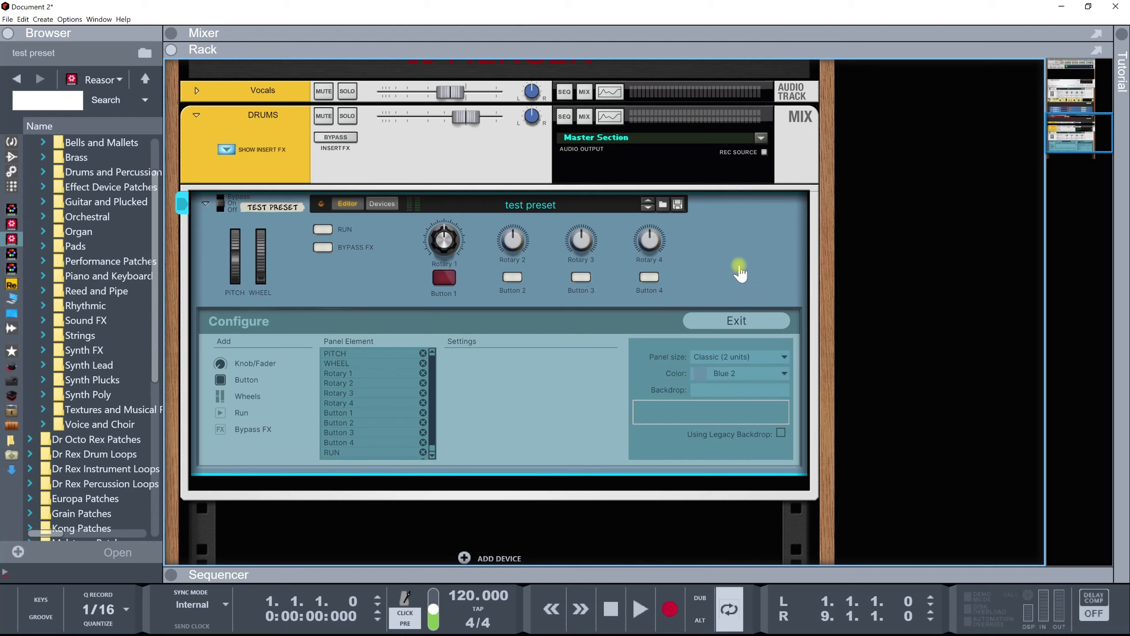
left_click(730, 374)
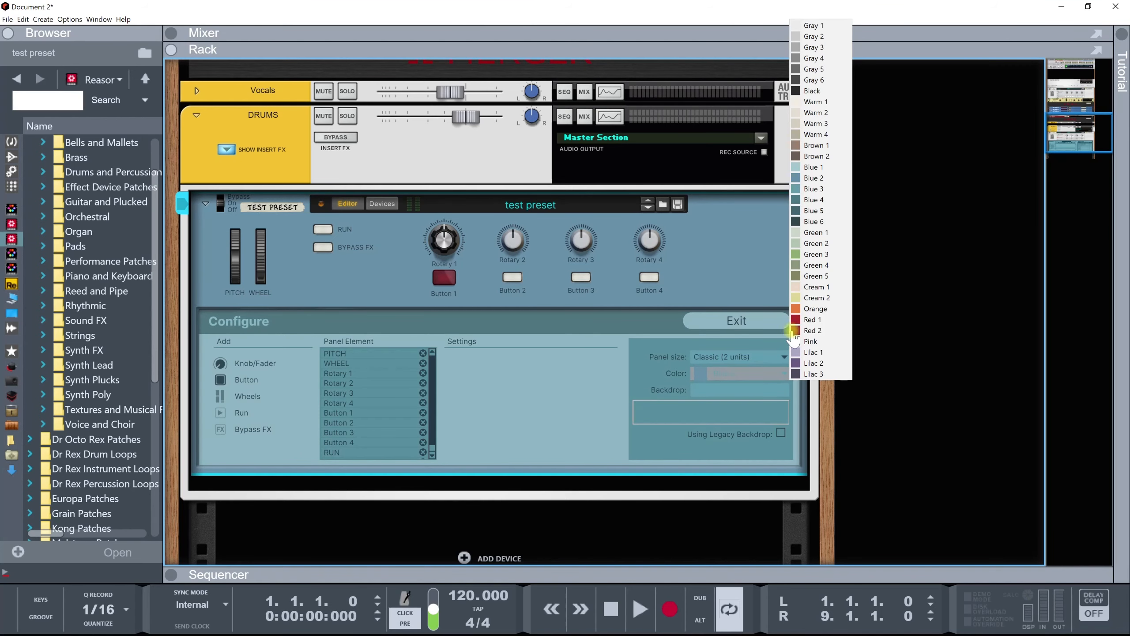
left_click(796, 321)
Set the test preset Combinator's panel color to Lilac 1.
left_click(742, 371)
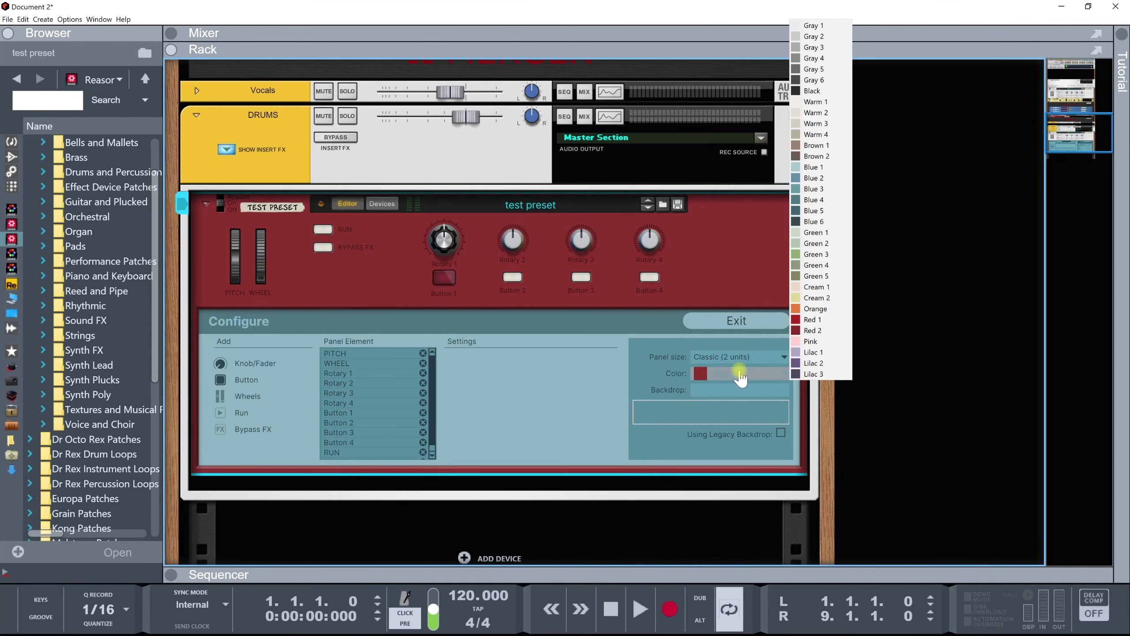
left_click(806, 357)
left_click(741, 374)
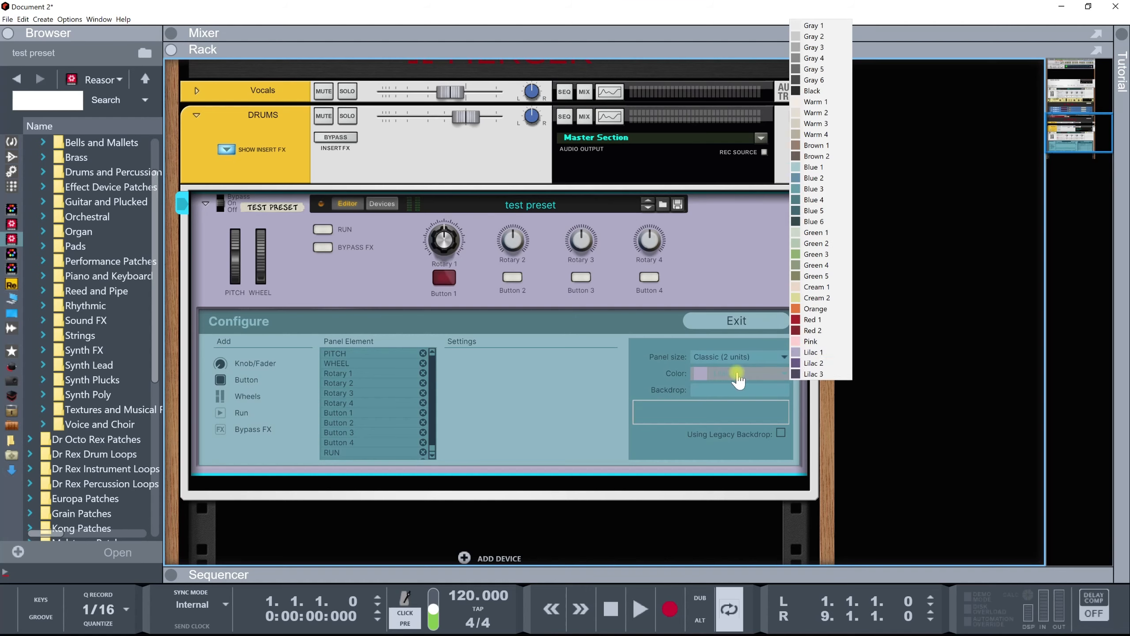
left_click(725, 373)
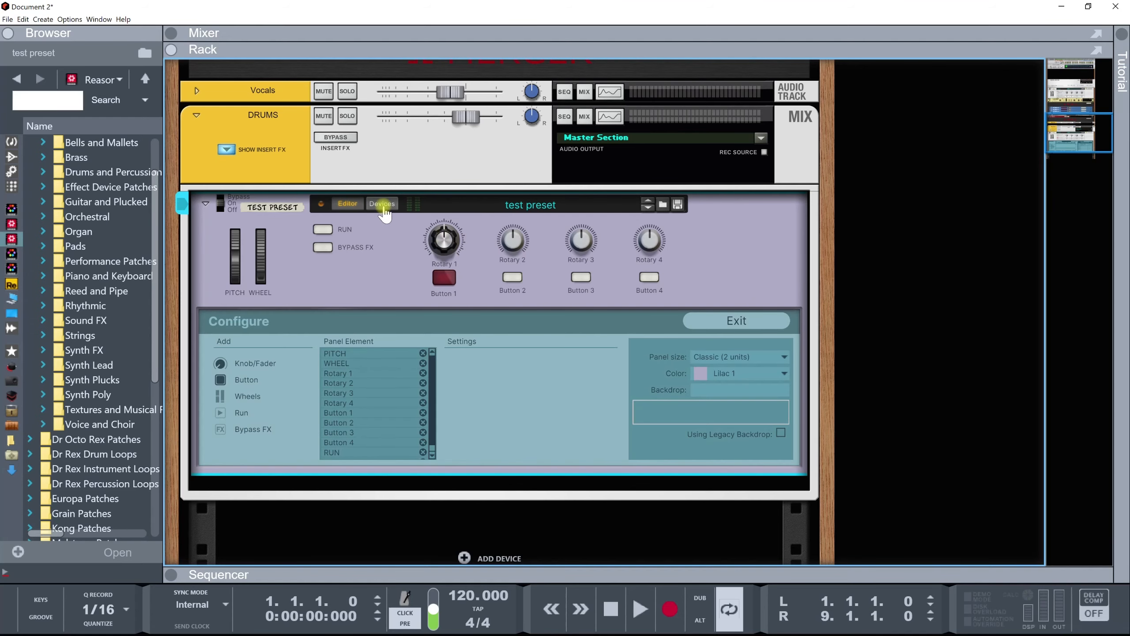
Hide the editor and device sections of the test preset Combinator, leaving the Combinator selected.
left_click(382, 204)
scroll(383, 136, "up", 3)
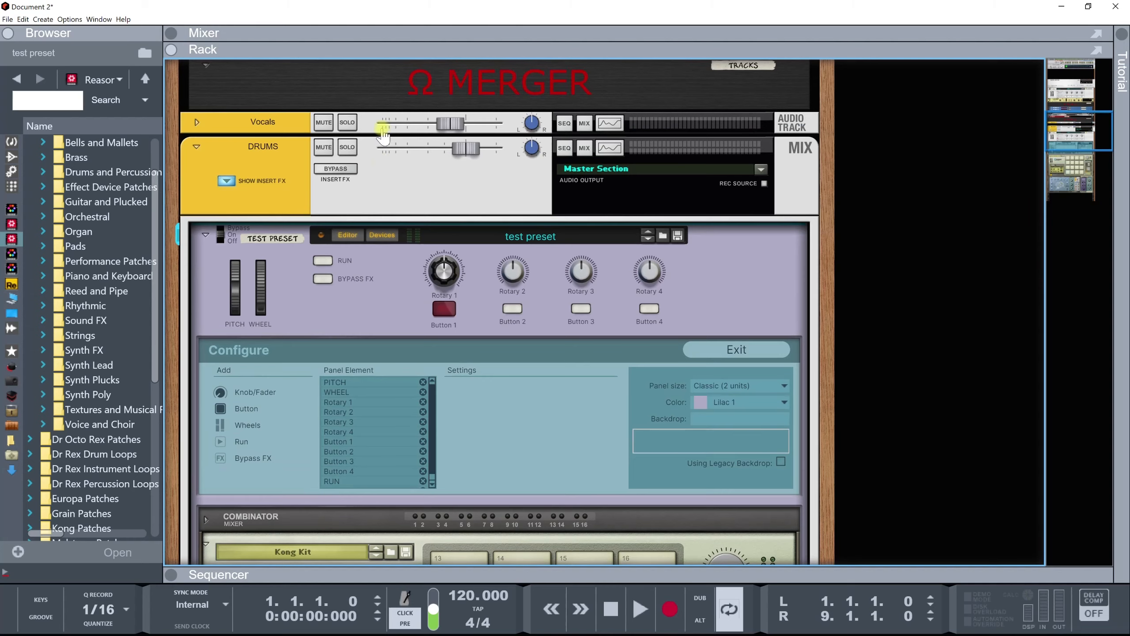
left_click(351, 234)
left_click(382, 234)
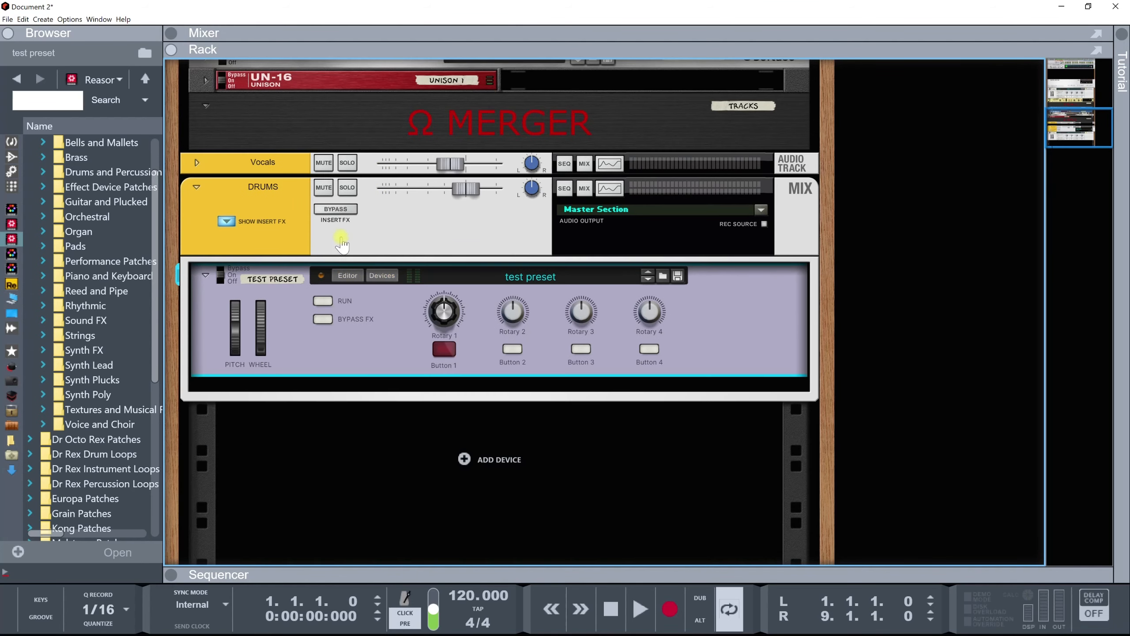
left_click(277, 249)
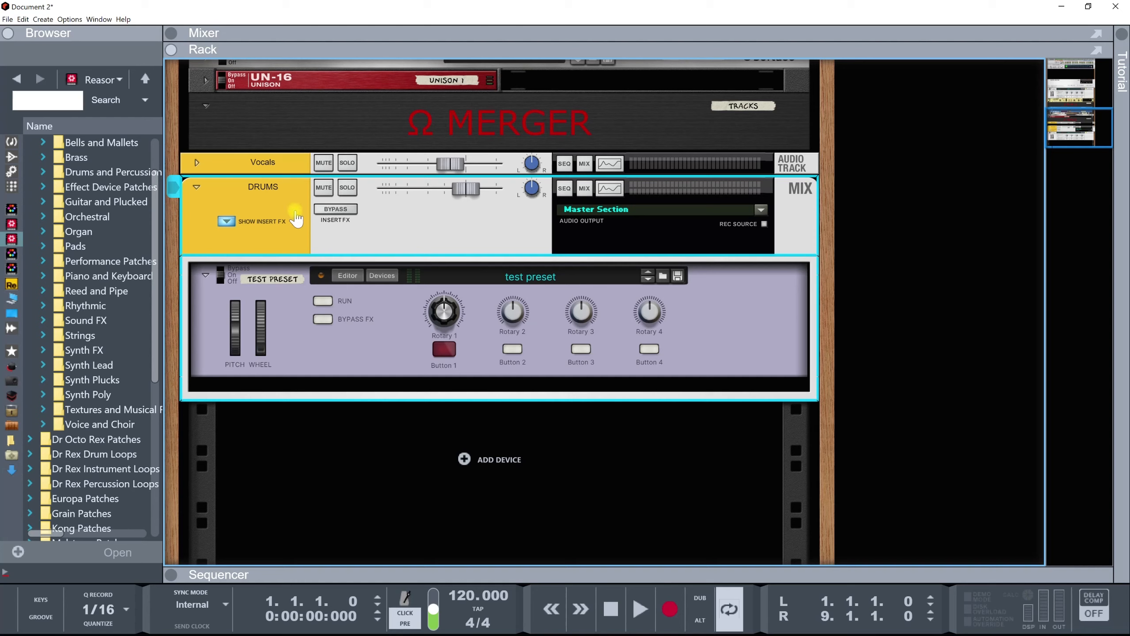
left_click(309, 352)
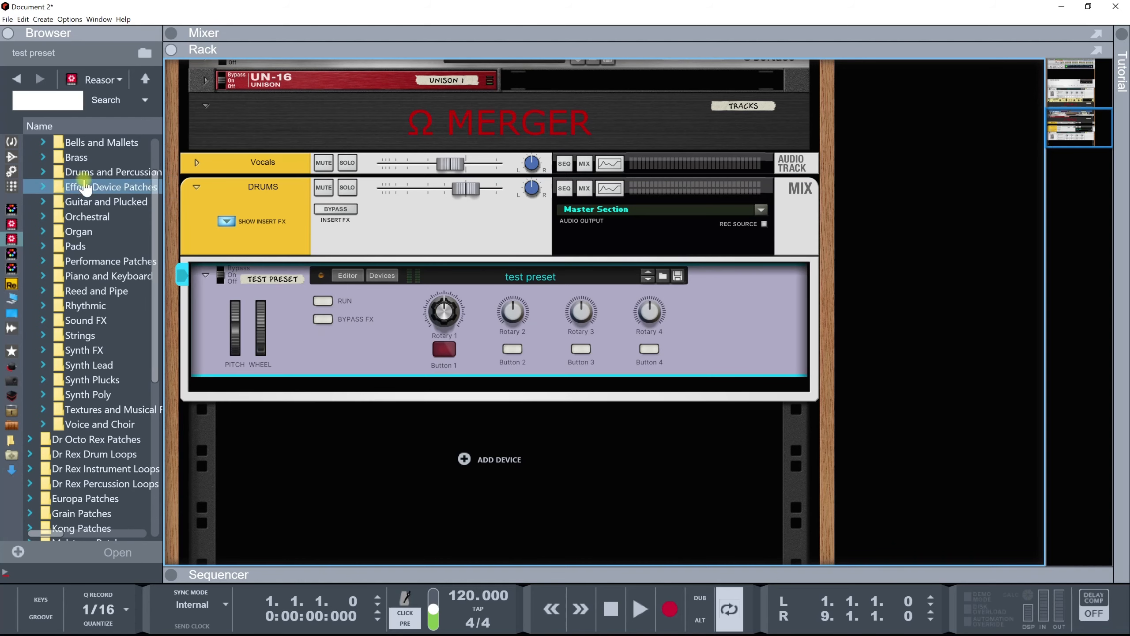
Insert an Omega Mastering Clipper from the Effects devices into the master section Combinator, below the MClass Maximizer.
scroll(279, 249, "up", 5)
scroll(279, 276, "up", 10)
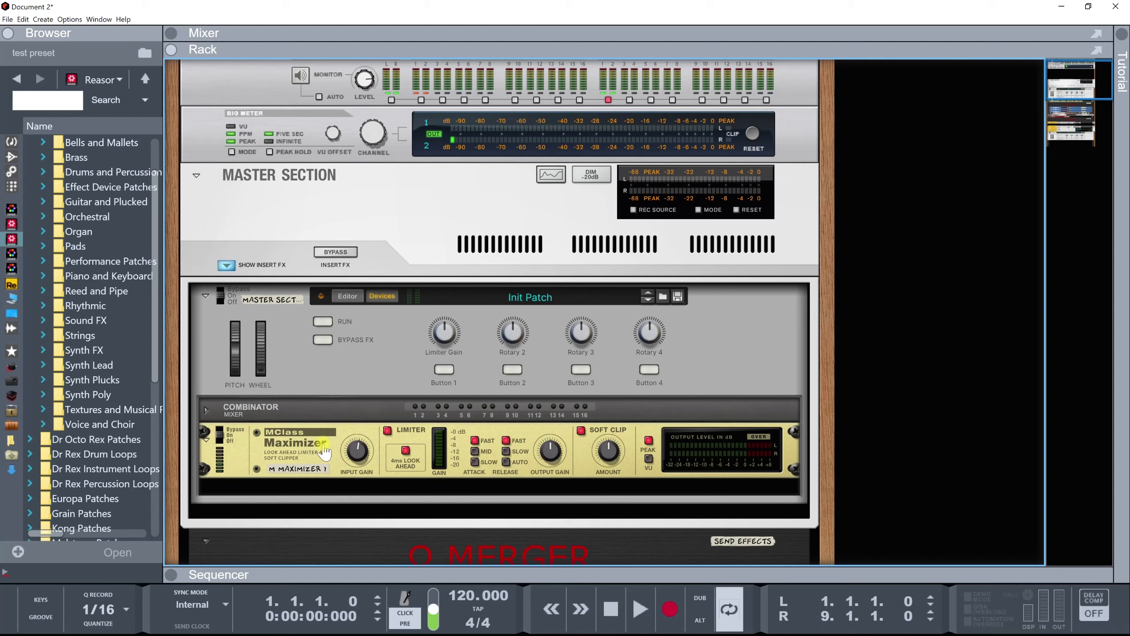
left_click(325, 452)
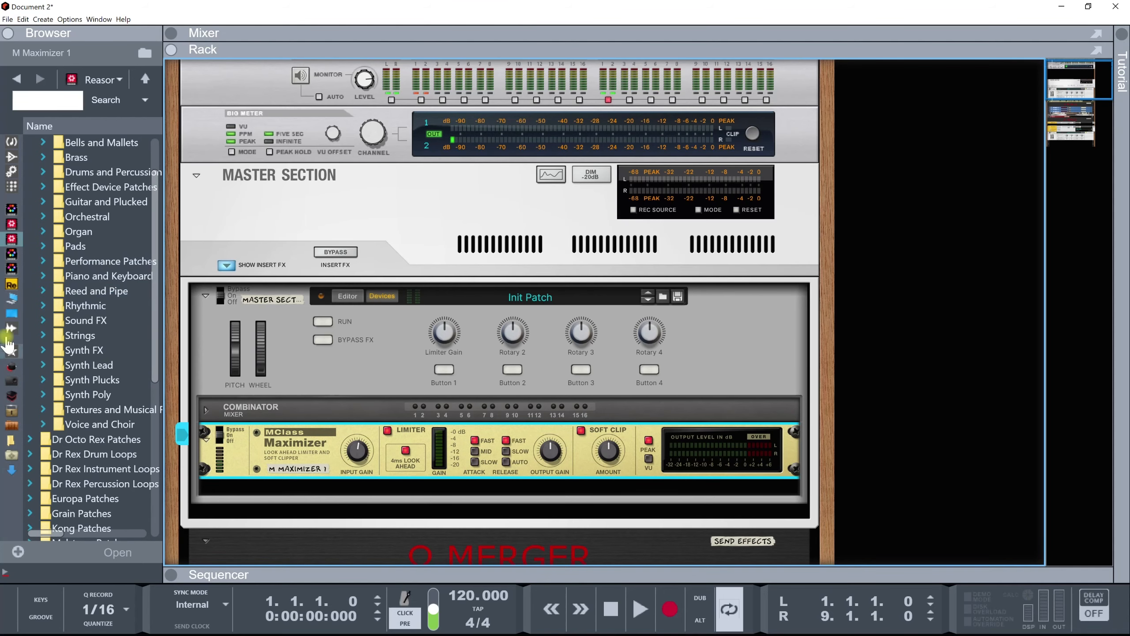
left_click(11, 157)
left_click(11, 171)
left_click(11, 157)
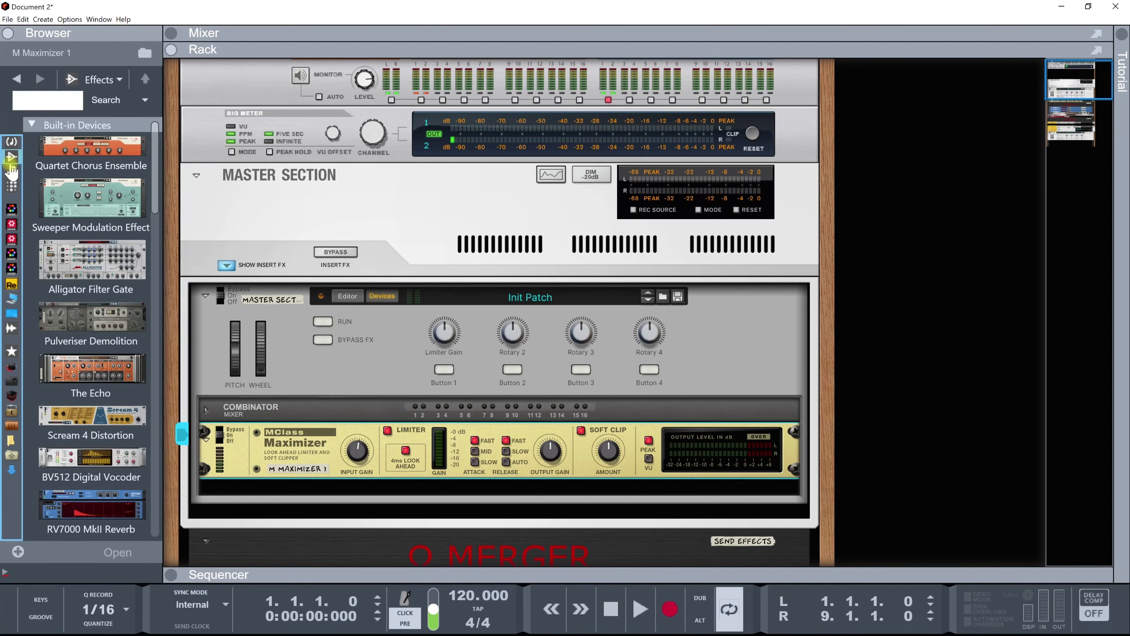
left_click_drag(153, 184, 161, 491)
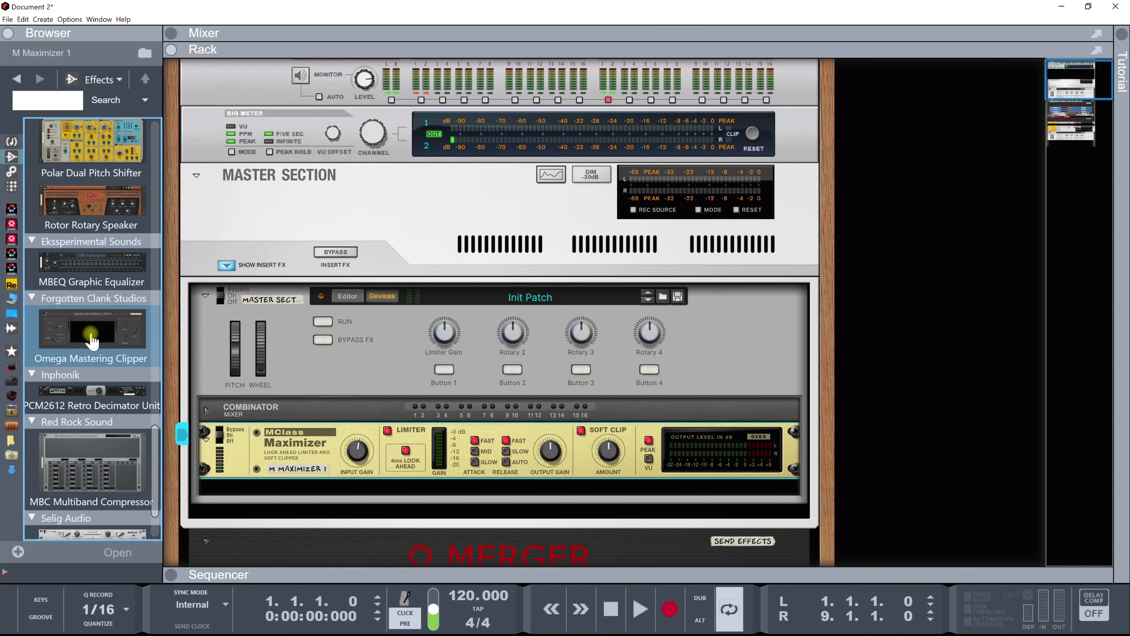
left_click_drag(91, 340, 307, 494)
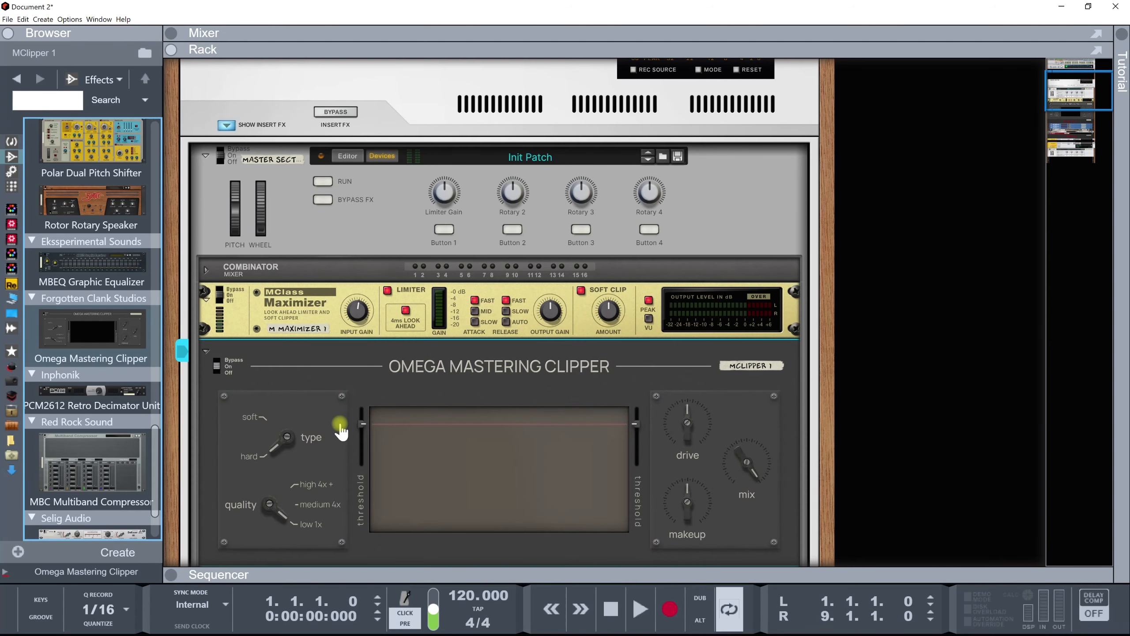
Lower the Omega Mastering Clipper's threshold slightly and delete the MClass Maximizer from the Combinator.
left_click_drag(361, 424, 361, 438)
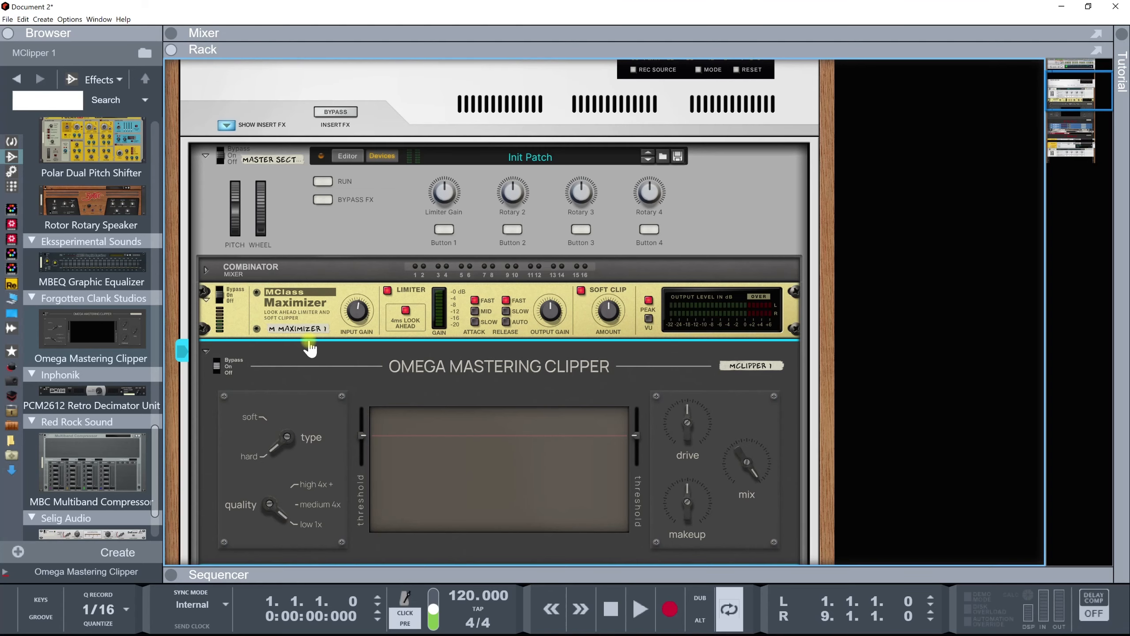
left_click(297, 315)
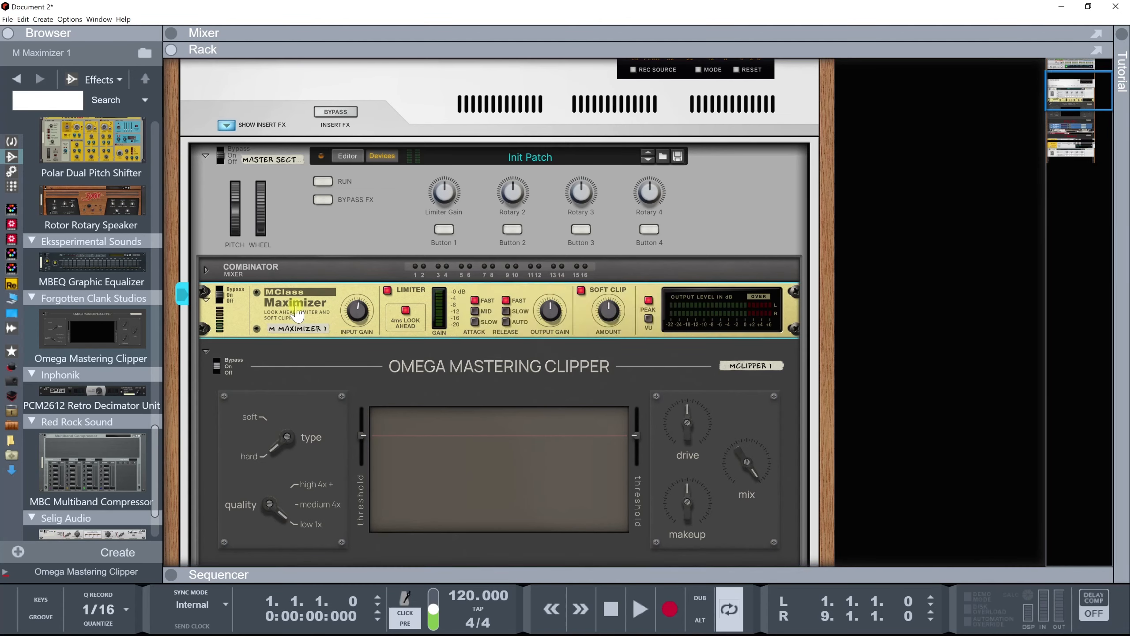
key("Delete")
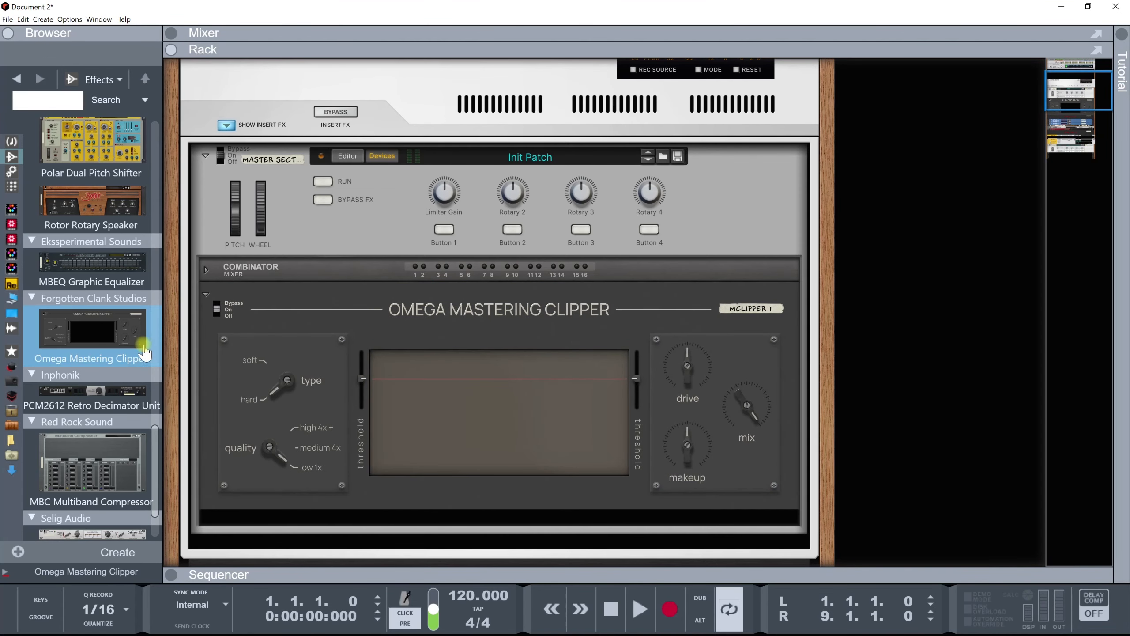
Browse the Players and Utilities devices and insert an RPSpec Spectrogram above the Omega Mastering Clipper.
scroll(147, 352, "down", 2)
left_click(12, 187)
scroll(89, 285, "down", 10)
scroll(89, 285, "up", 10)
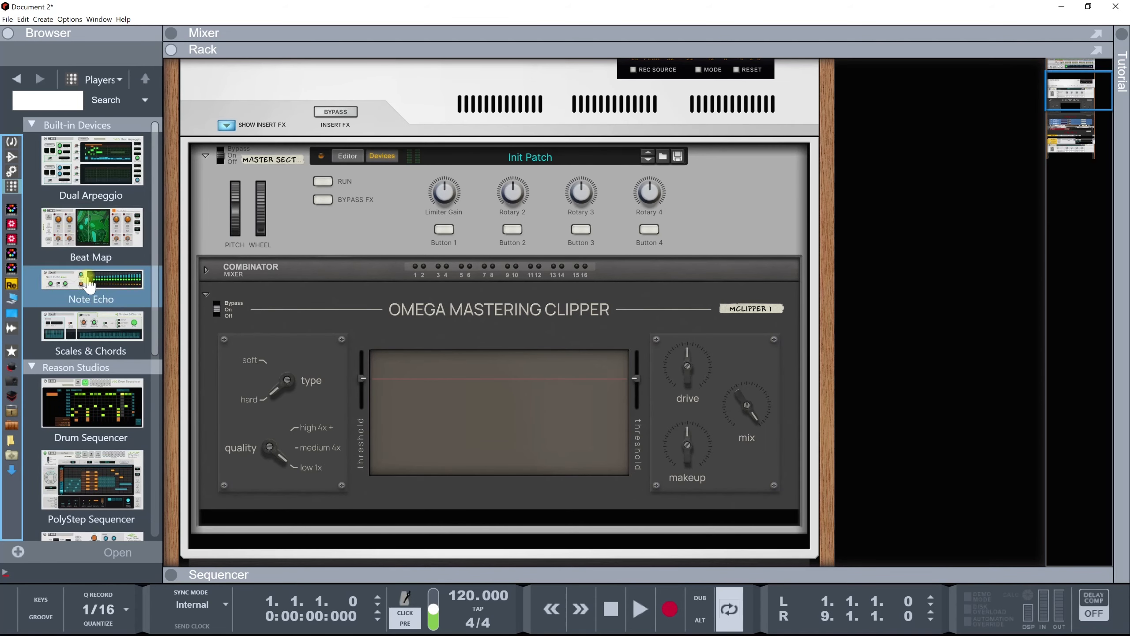
left_click(11, 171)
scroll(93, 303, "down", 4)
left_click_drag(94, 489, 329, 292)
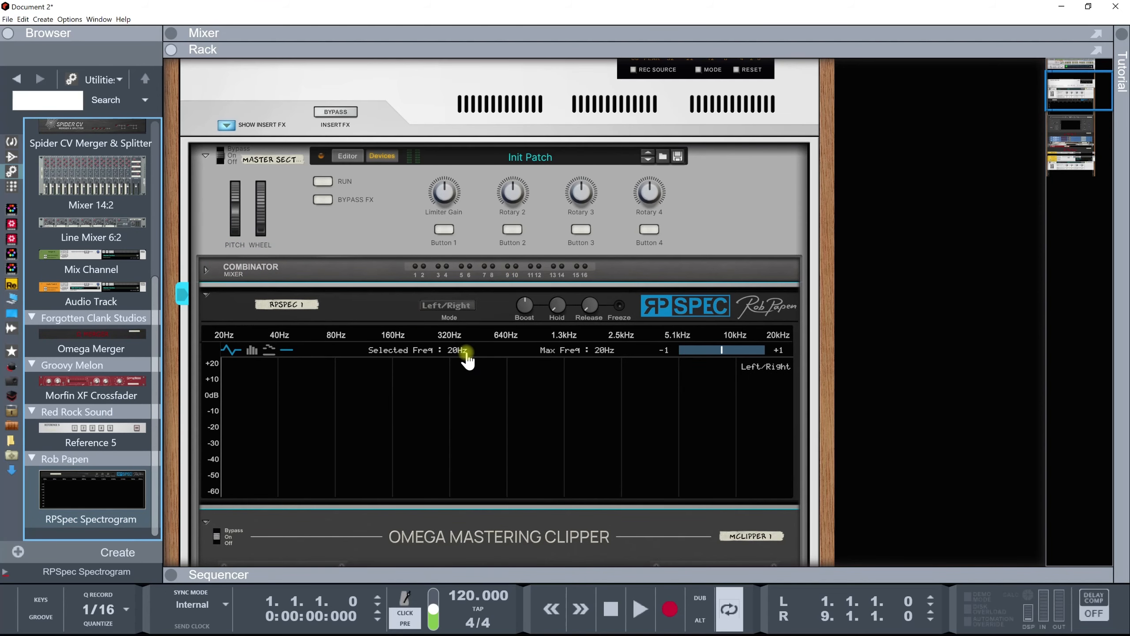
View the Master Section in the Spectrum EQ window and close that window.
scroll(467, 361, "down", 3)
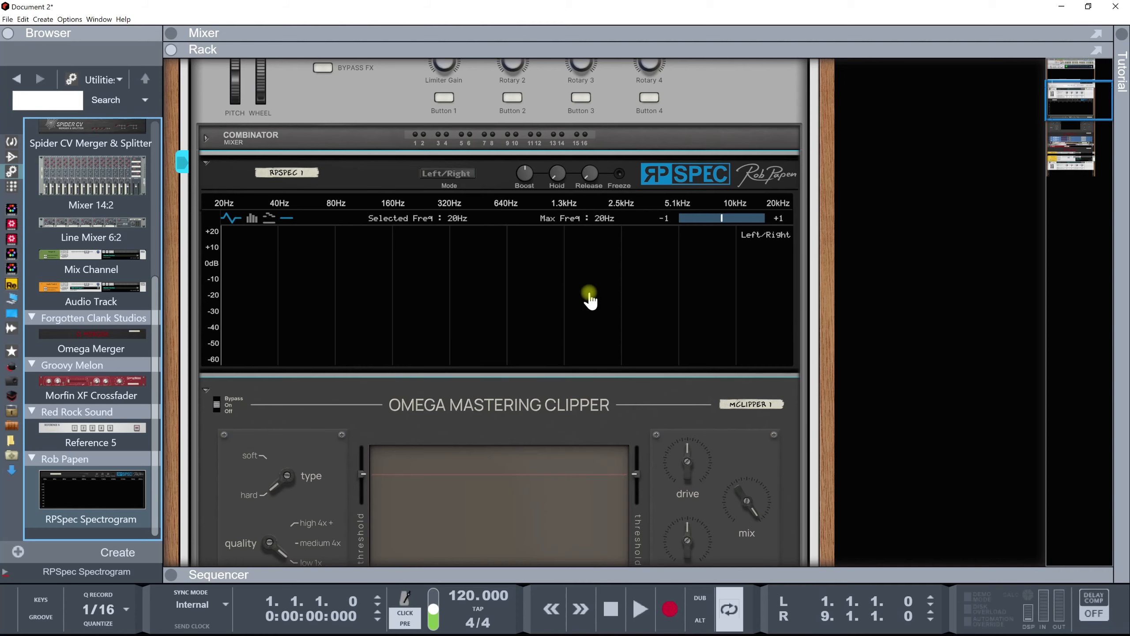
scroll(575, 307, "up", 7)
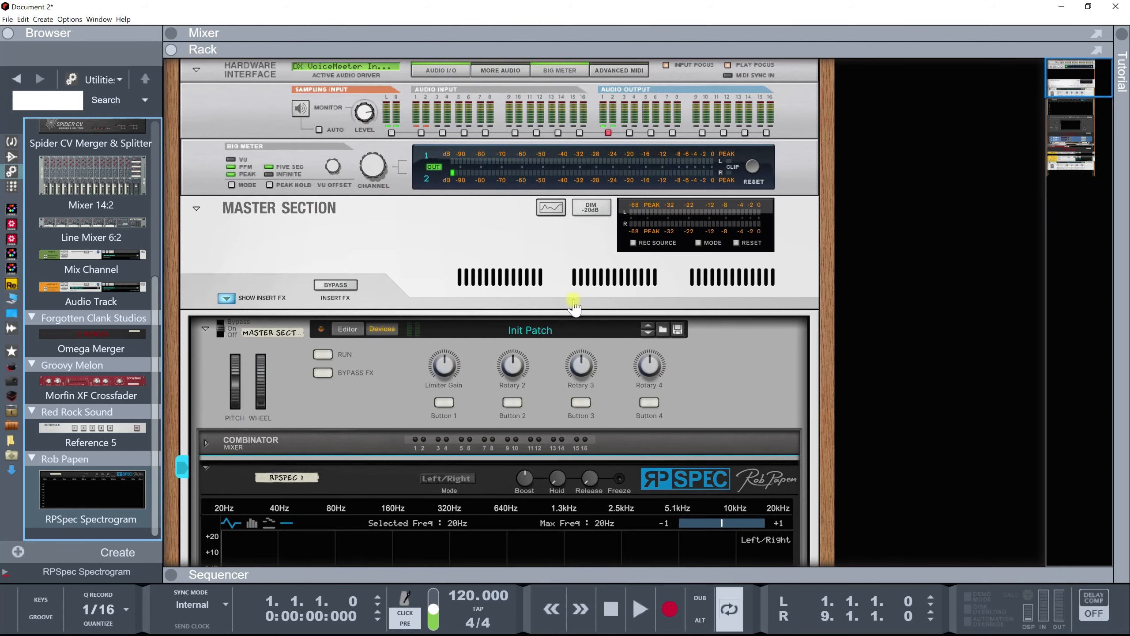
left_click(561, 213)
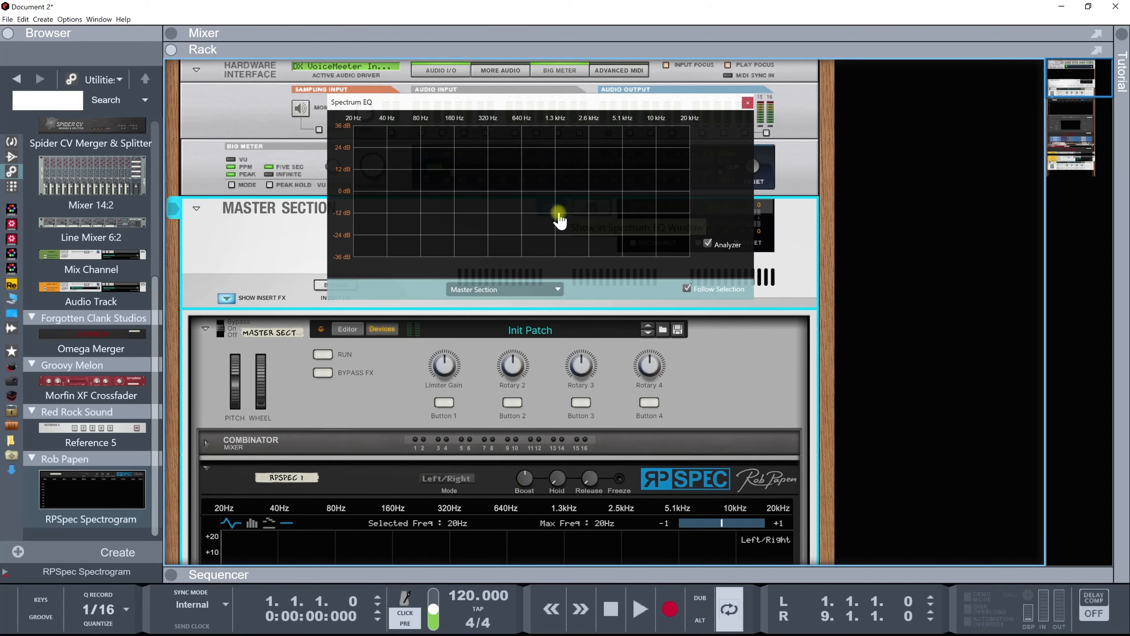
left_click(748, 103)
scroll(549, 307, "down", 2)
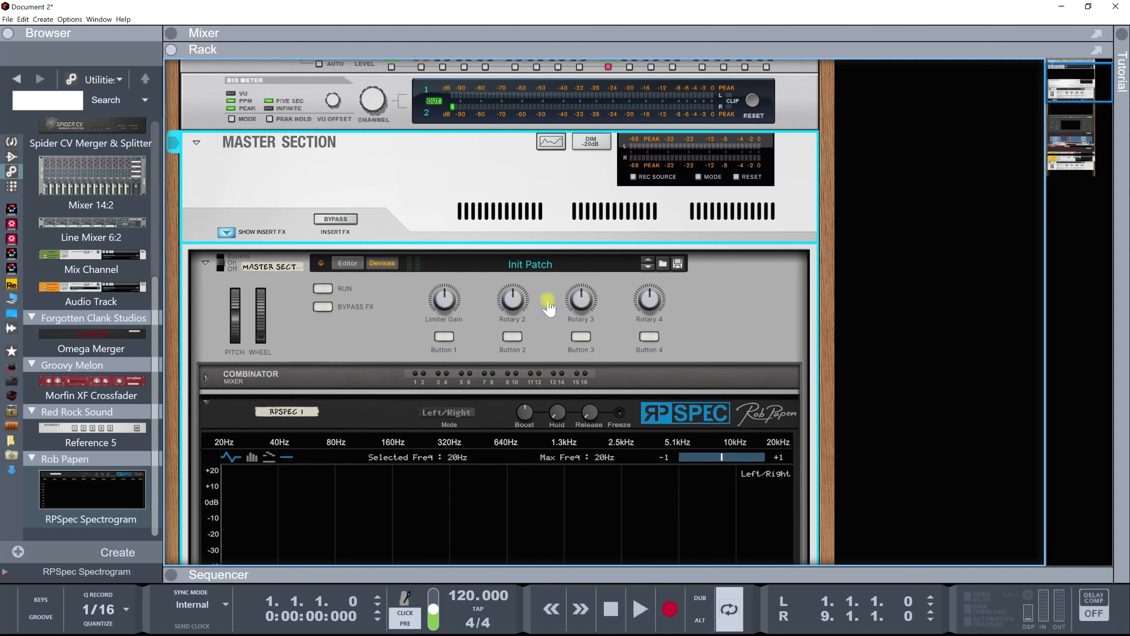
scroll(545, 304, "down", 3)
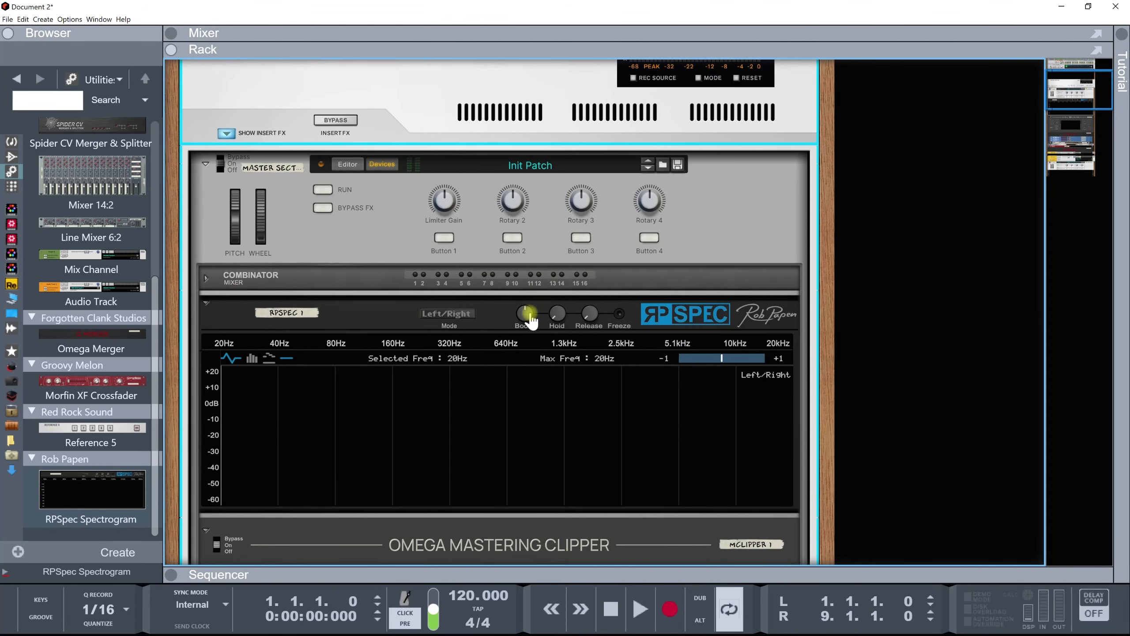
left_click(252, 358)
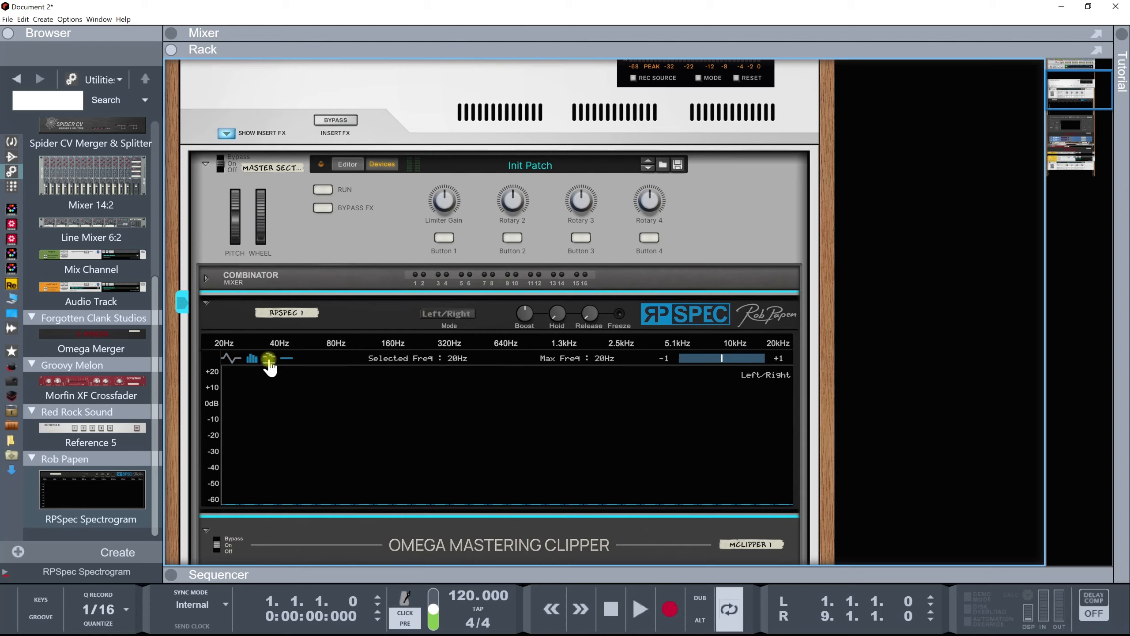
scroll(318, 379, "down", 7)
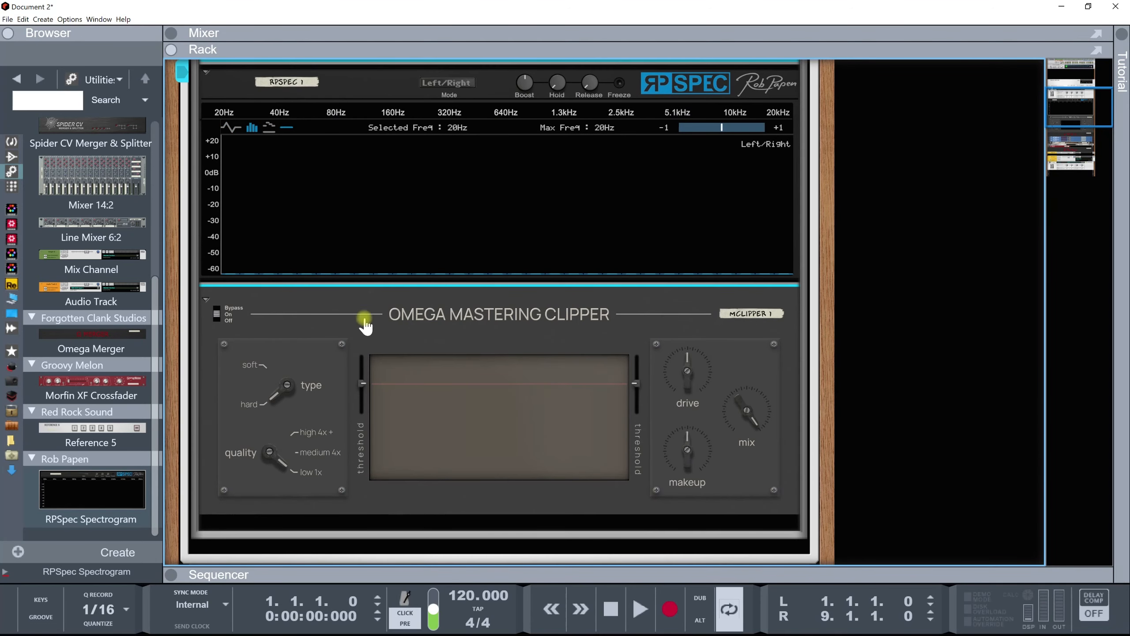
scroll(335, 339, "up", 8)
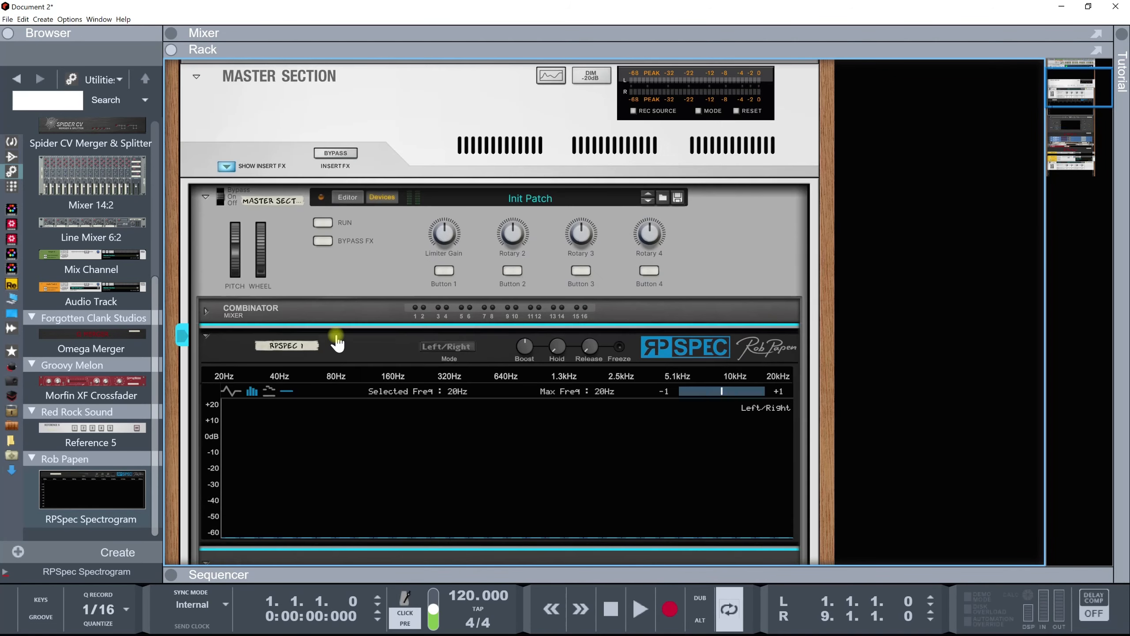
scroll(400, 306, "up", 3)
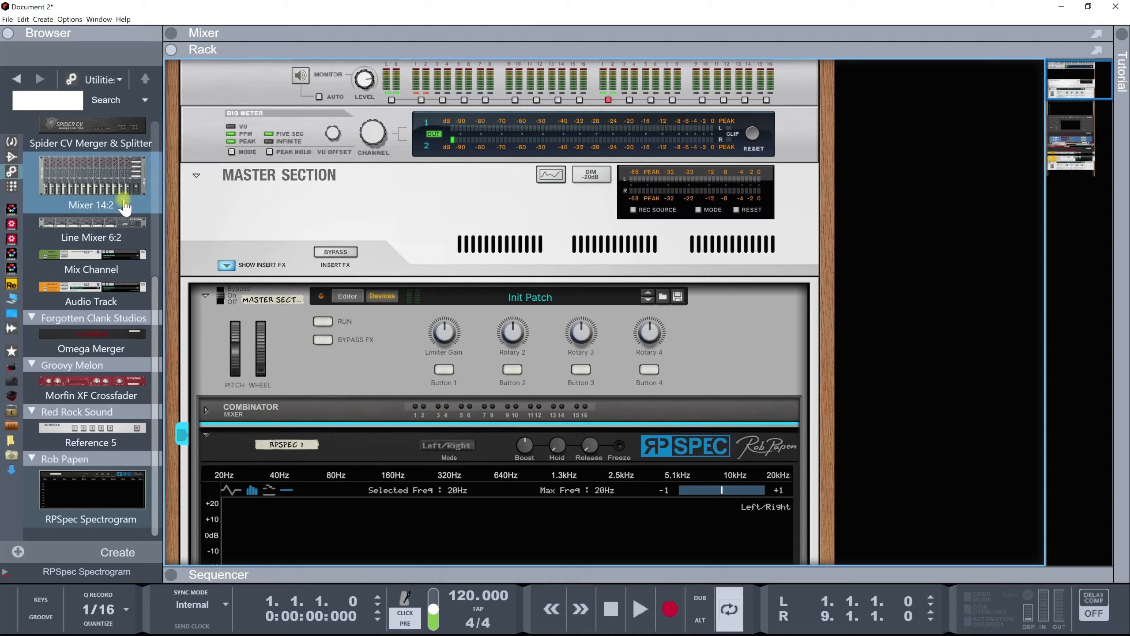
Load the Master Output patch from MY PRESETS into the master section Combinator and look through its devices.
left_click(12, 425)
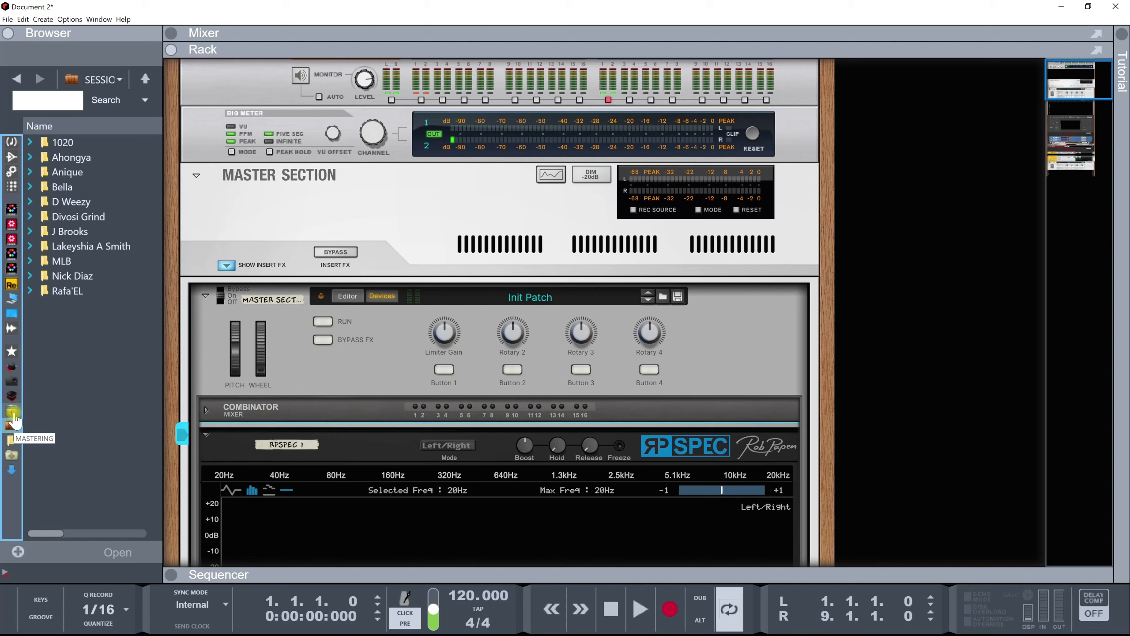
left_click(12, 395)
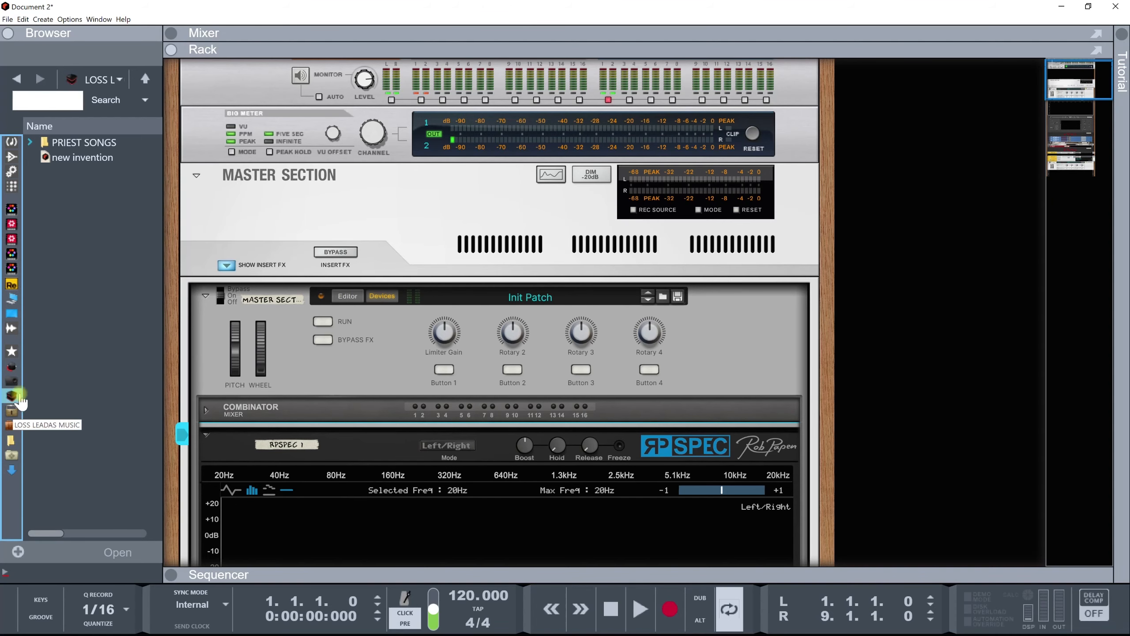
mouse_move(16, 404)
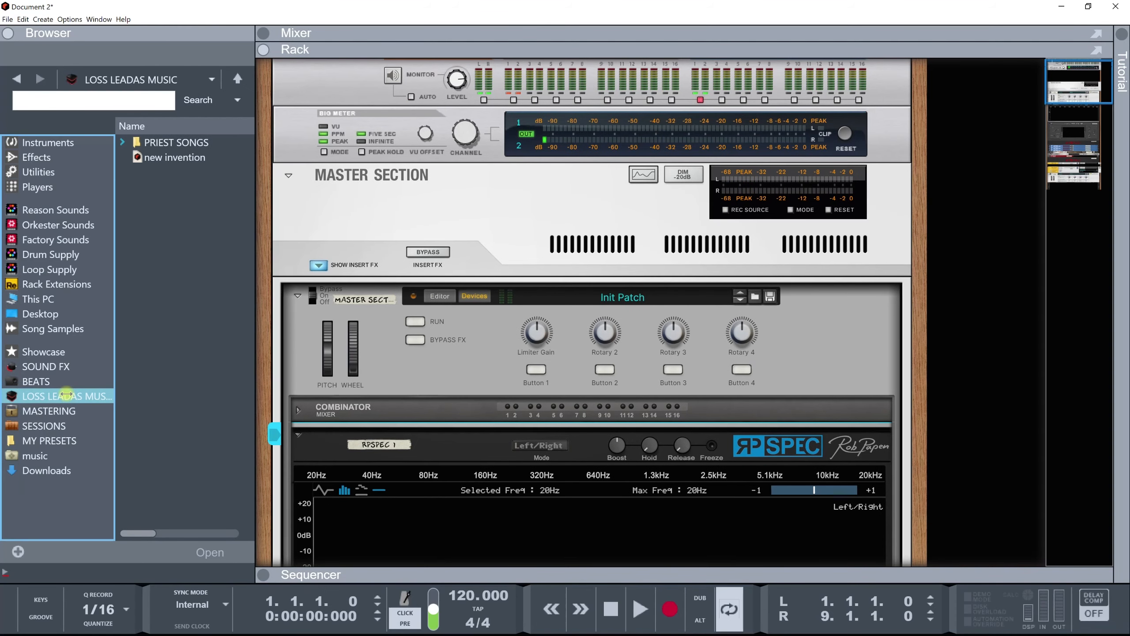
left_click(52, 437)
left_click(161, 296)
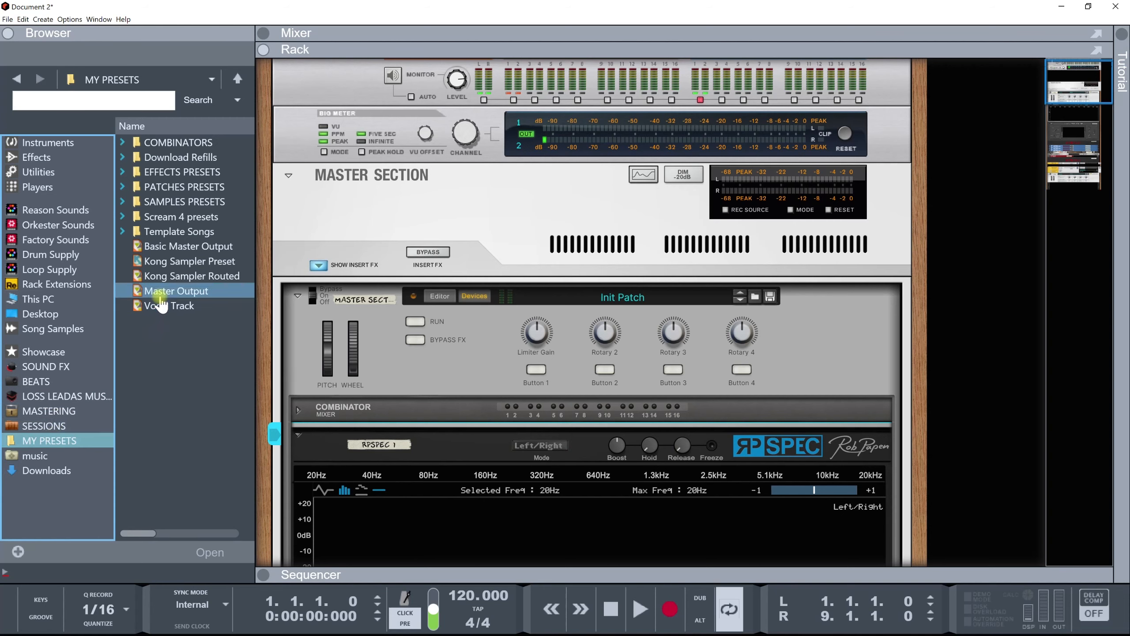
left_click_drag(161, 296, 385, 328)
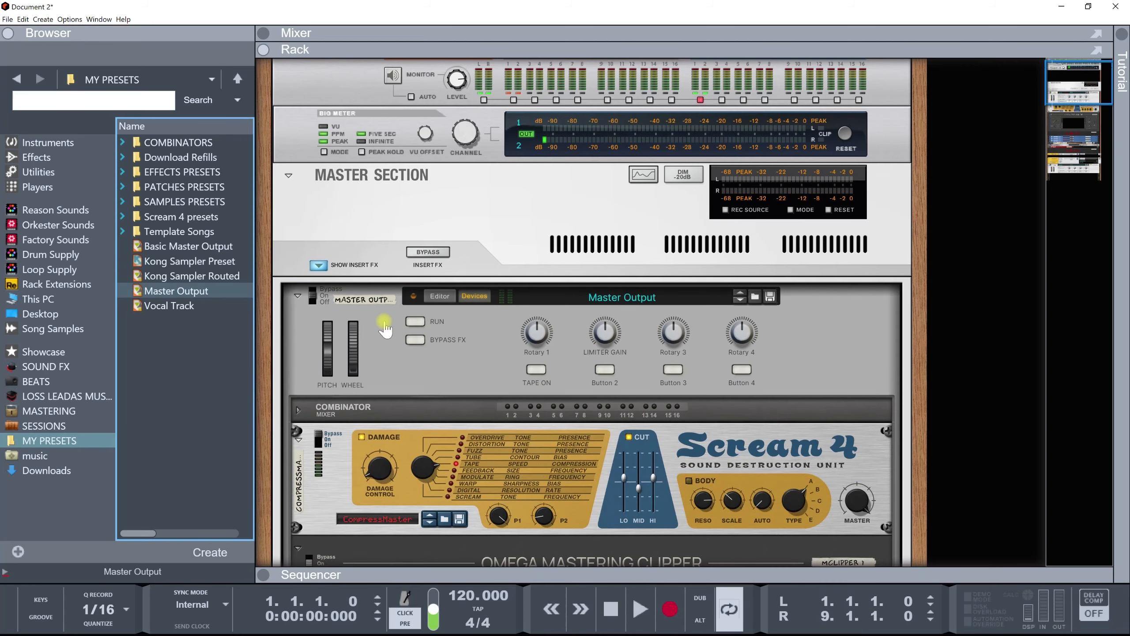
scroll(425, 345, "down", 5)
scroll(451, 350, "down", 6)
scroll(451, 350, "up", 7)
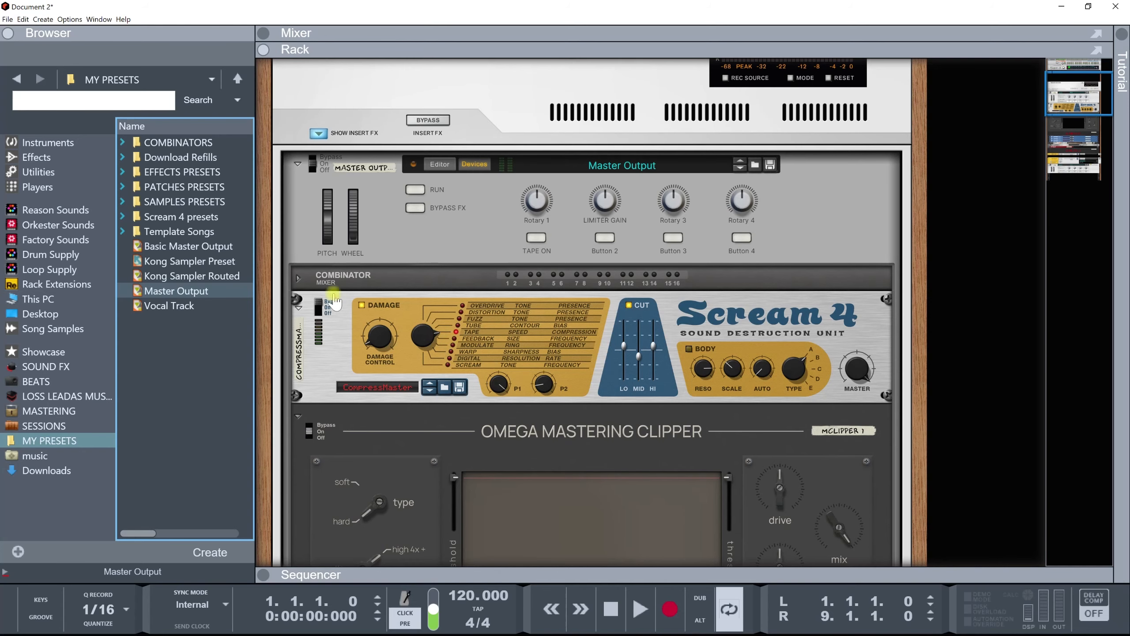
Load the Basic Master Output patch from MY PRESETS into the master section Combinator and view its devices.
left_click(298, 278)
left_click(298, 279)
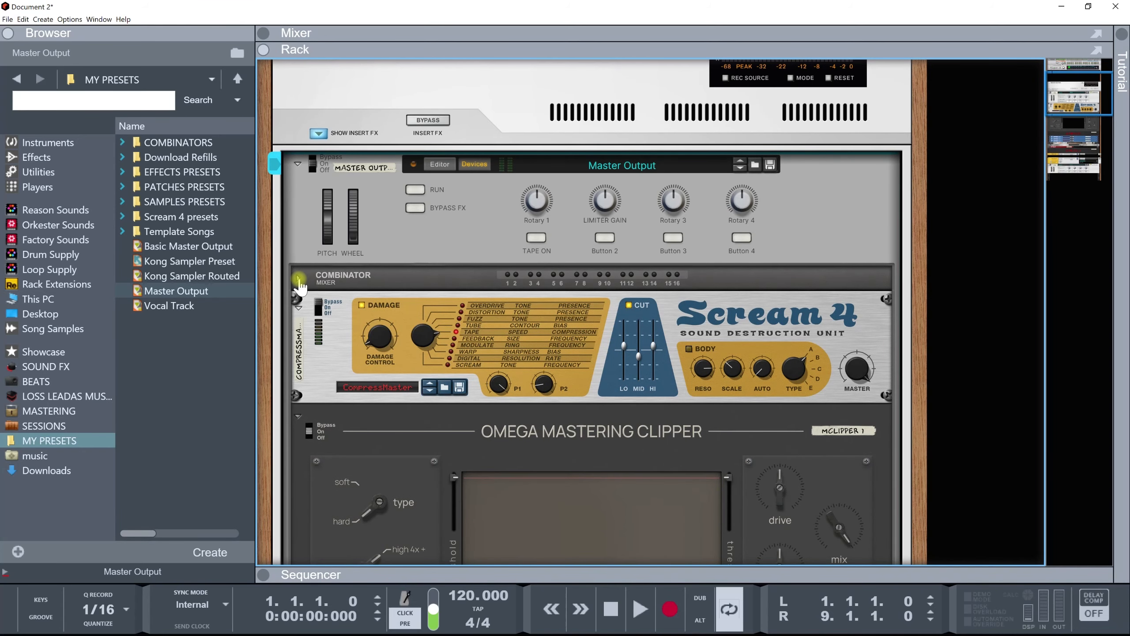
left_click_drag(182, 246, 401, 318)
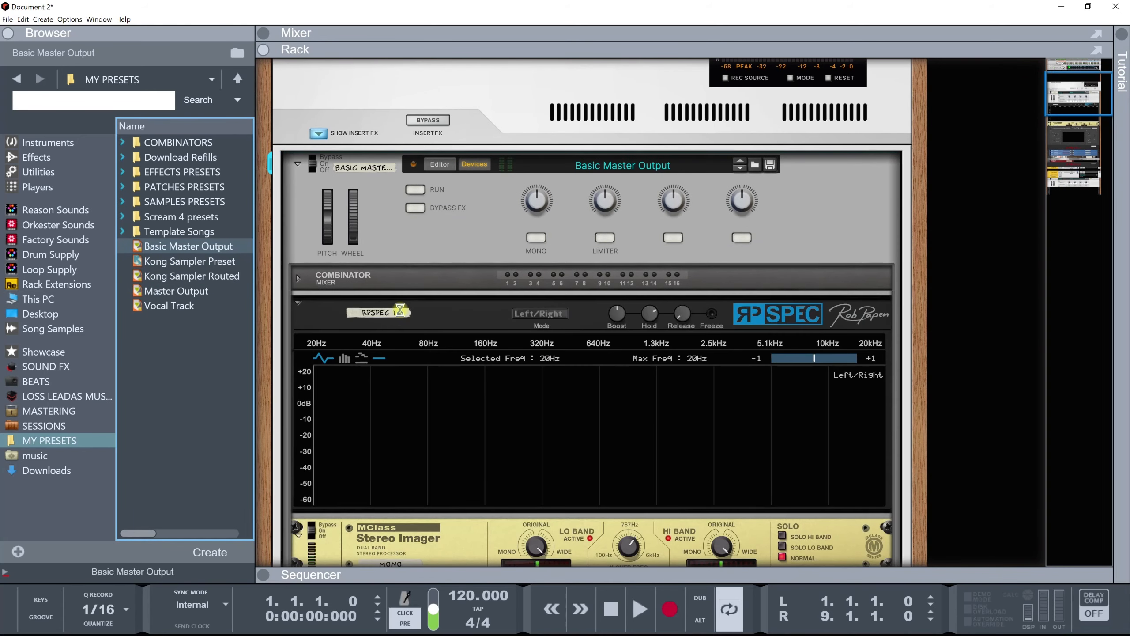
scroll(400, 310, "down", 6)
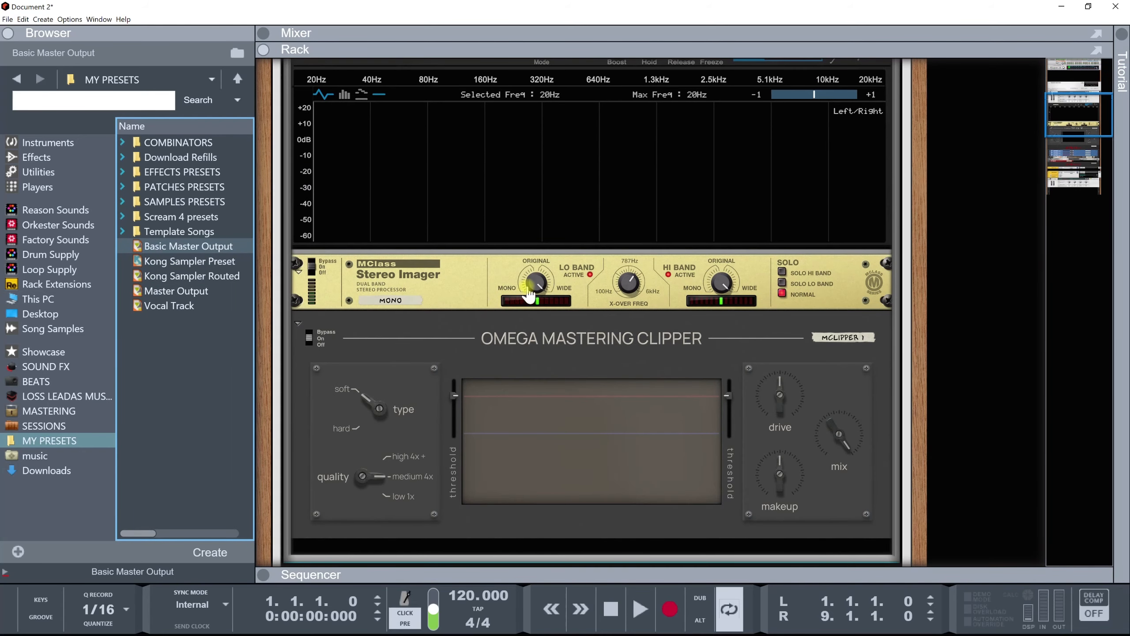
scroll(435, 297, "up", 6)
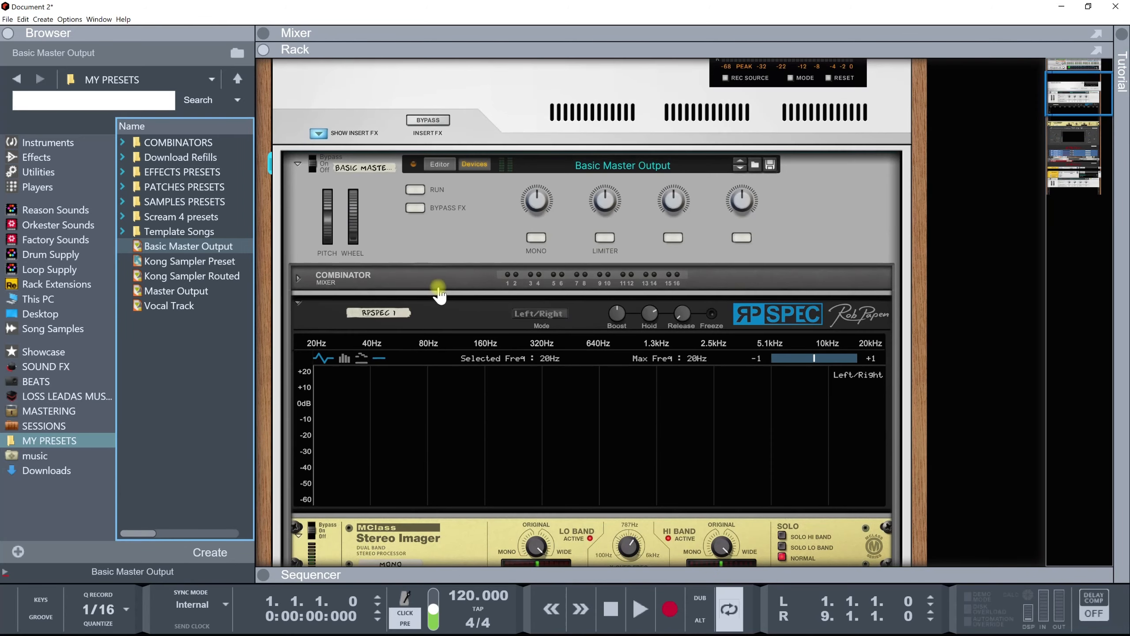
Try the Combinator's Mono button on and off, then look over the Stereo Imager and Omega Mastering Clipper.
left_click(538, 240)
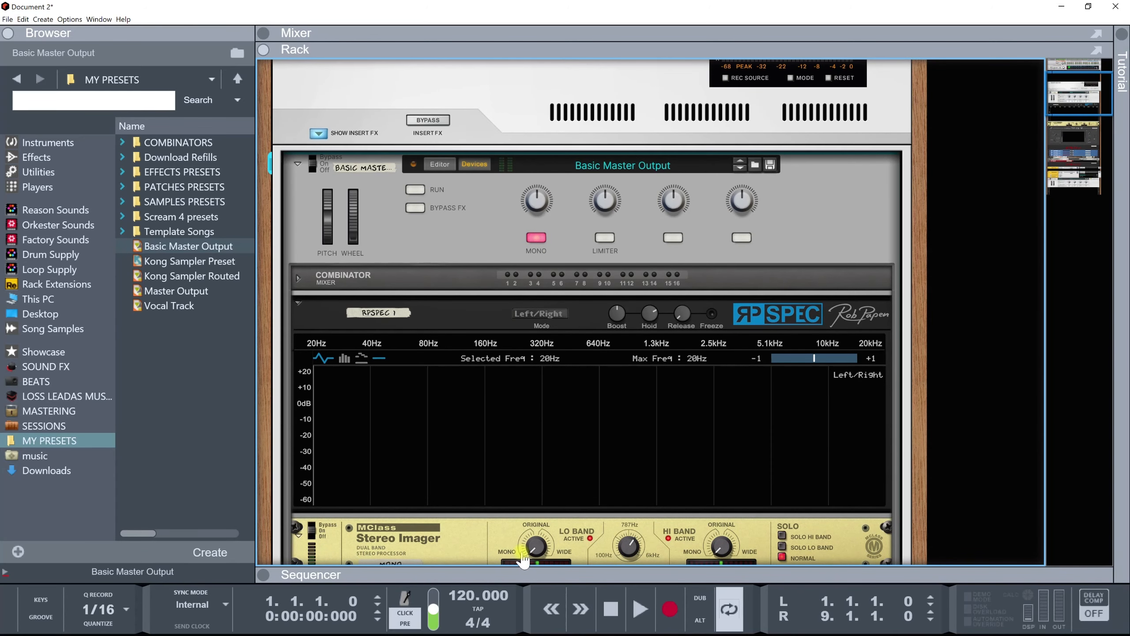
left_click(538, 238)
scroll(462, 387, "down", 4)
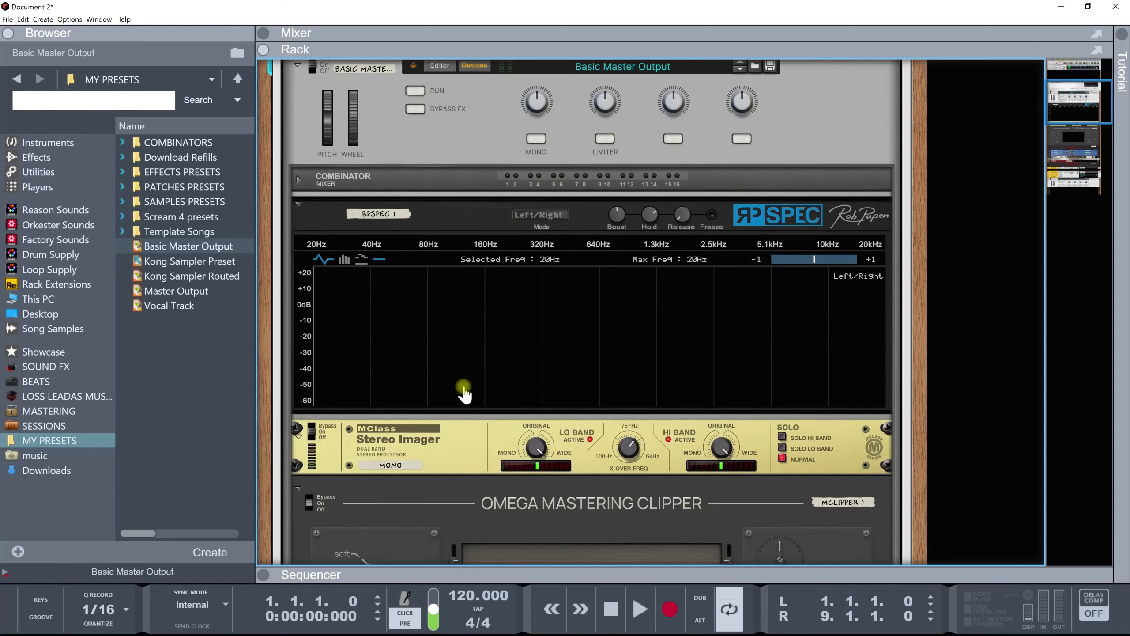
scroll(463, 392, "down", 5)
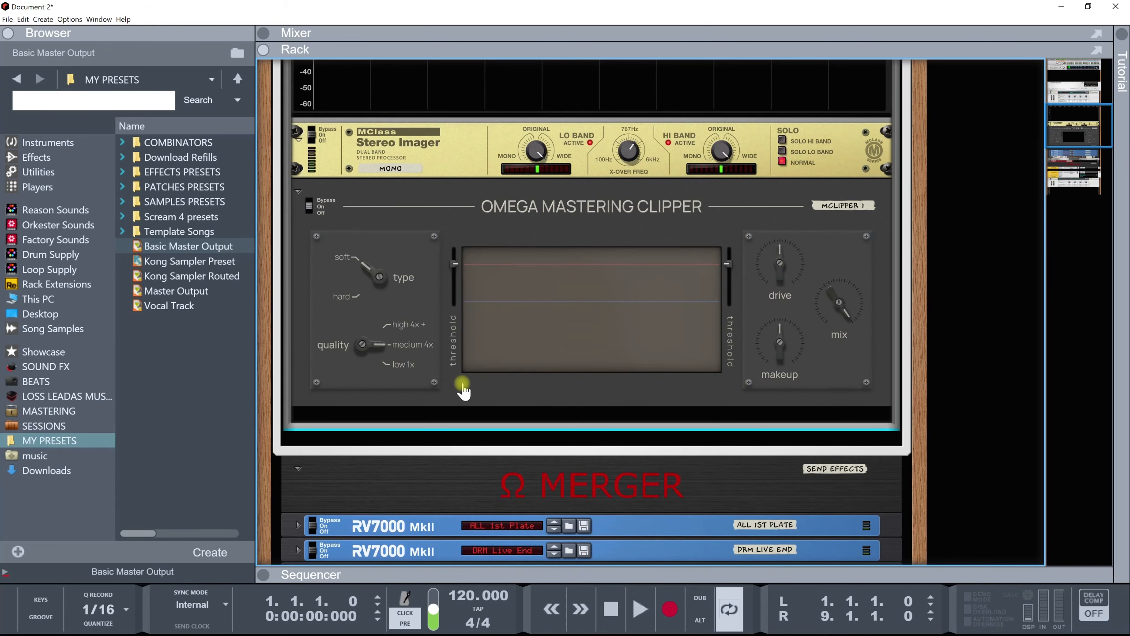
scroll(443, 380, "up", 5)
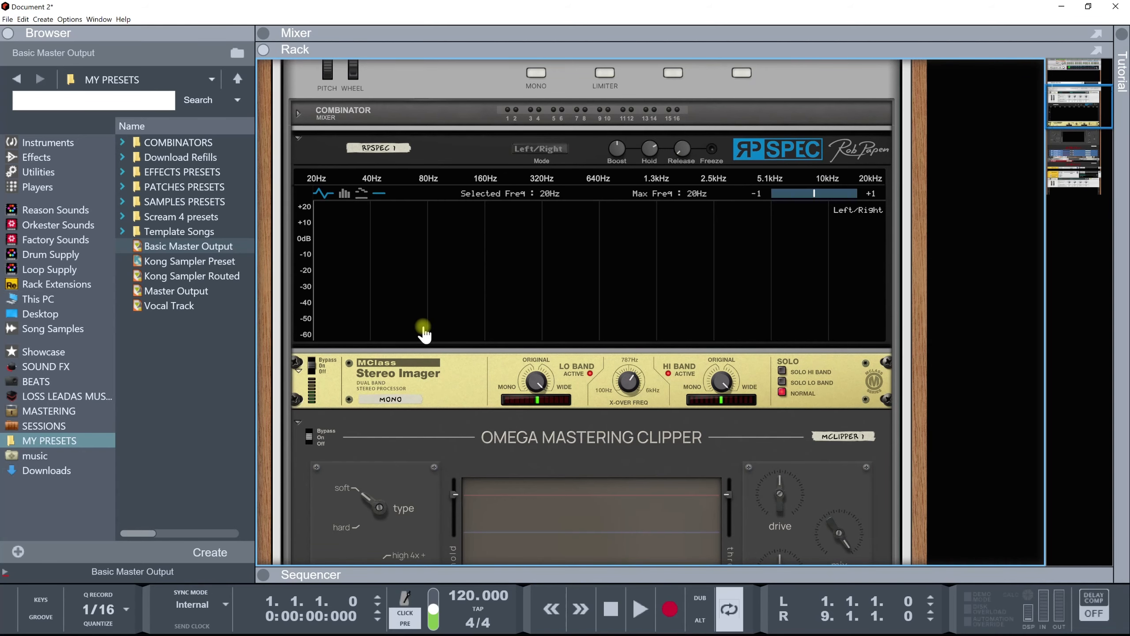
scroll(425, 334, "up", 4)
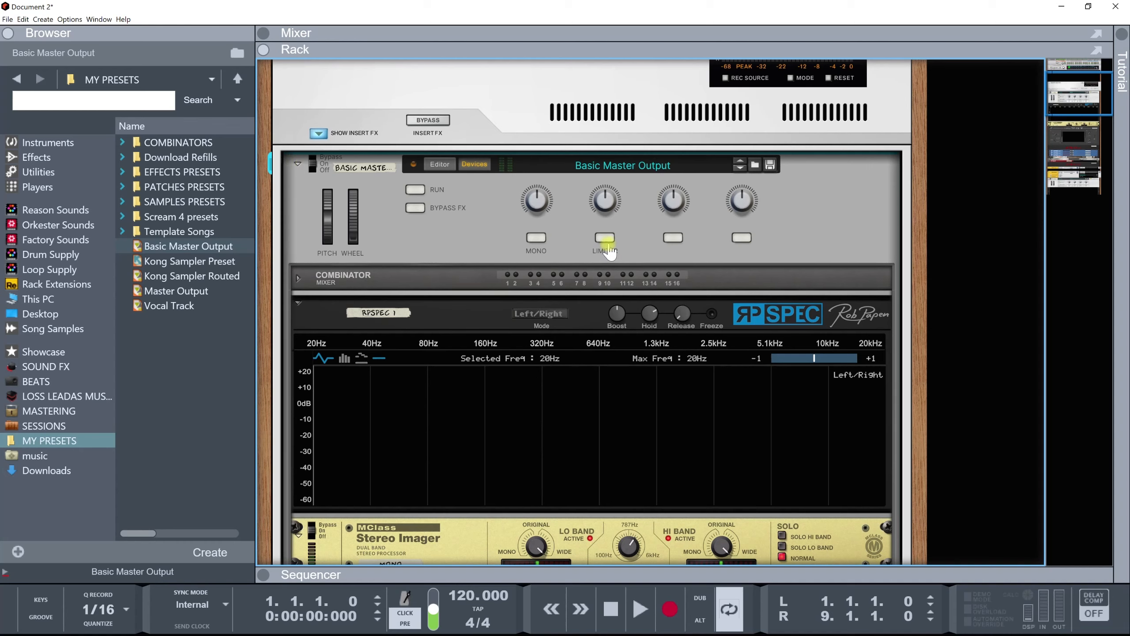
Browse patches for the Basic Master Output Combinator, examining the Combinator Patches and the Mastering effect patches in Factory Sounds.
left_click(755, 165)
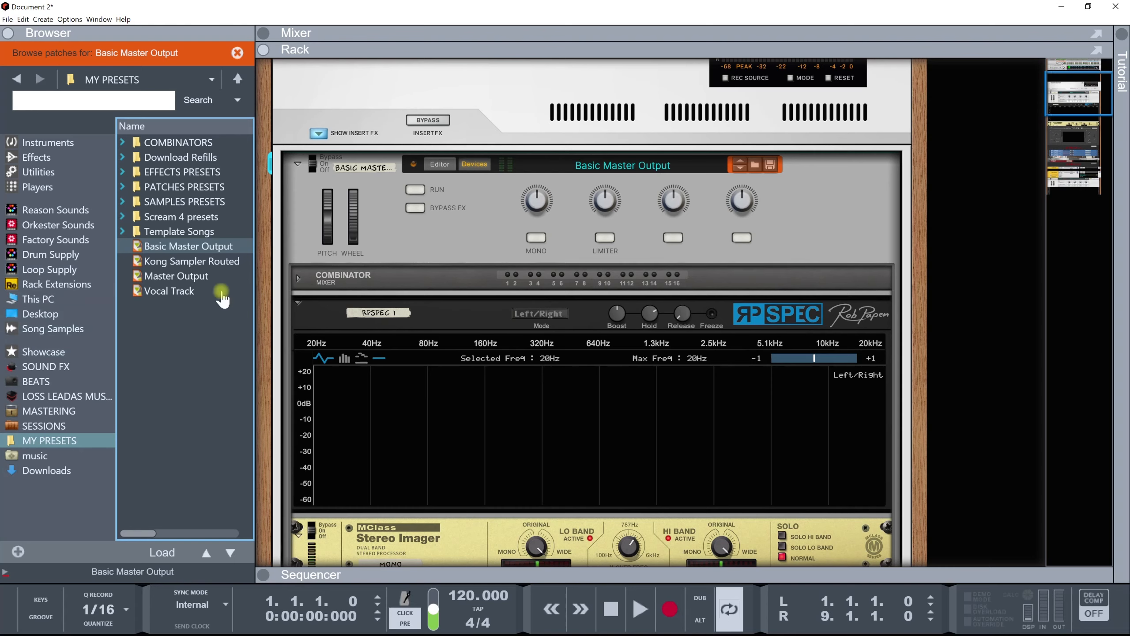
left_click(58, 224)
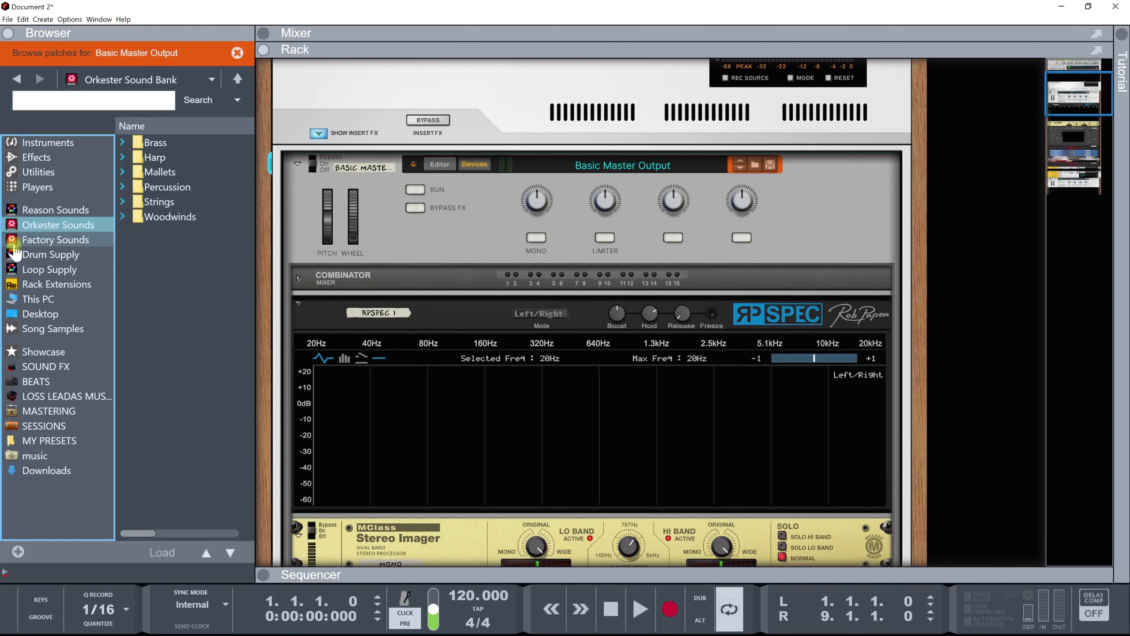
left_click(56, 240)
left_click(122, 172)
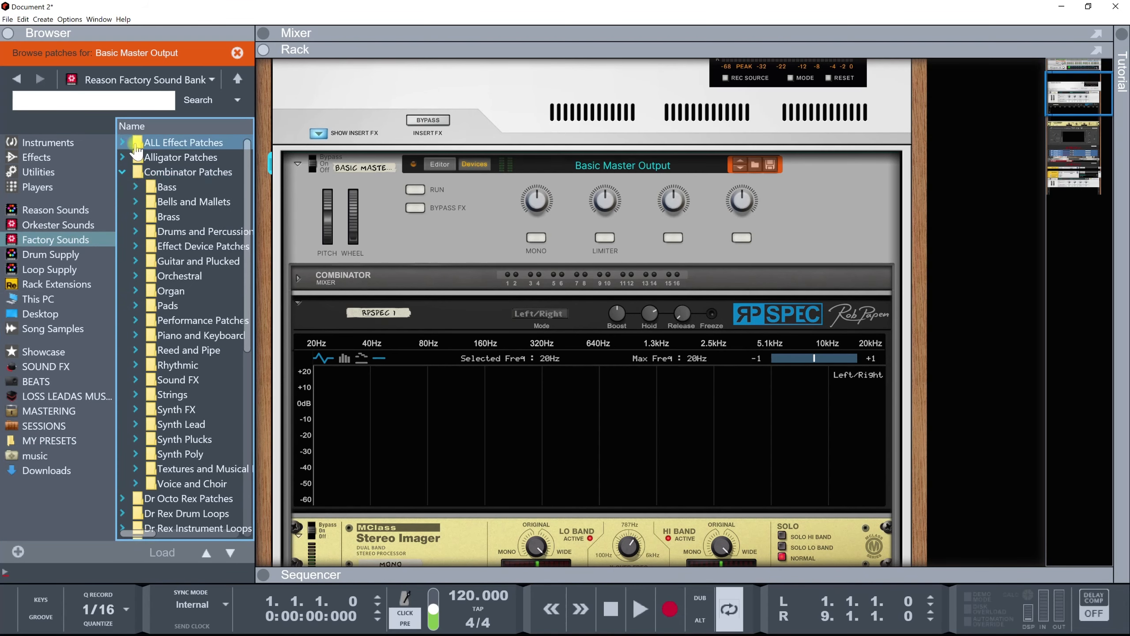
left_click(123, 142)
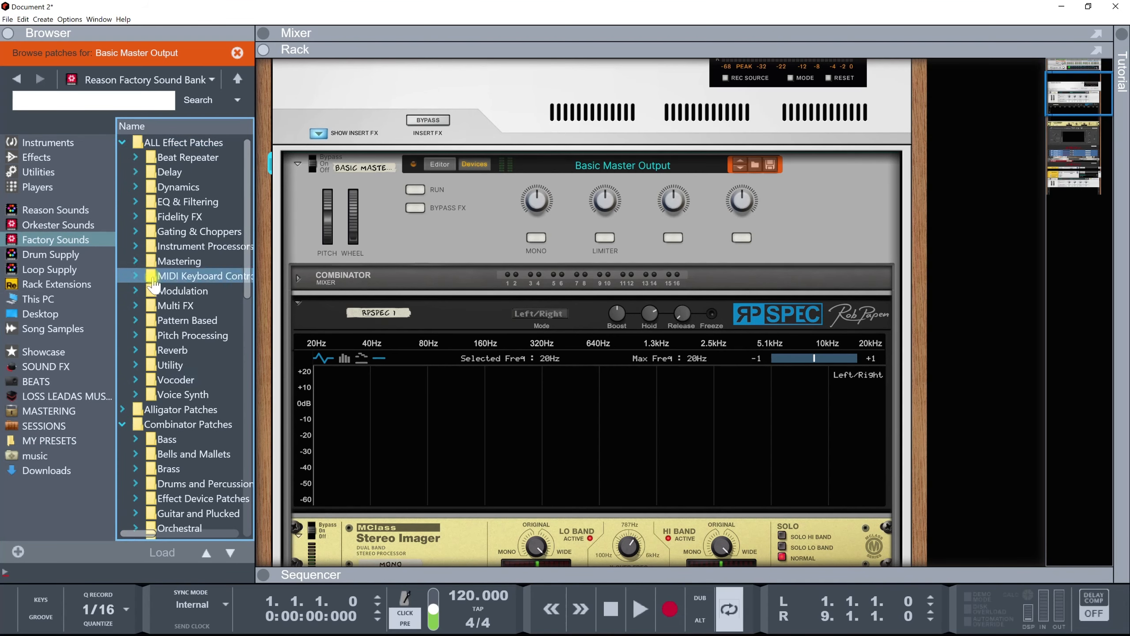
left_click(136, 261)
scroll(207, 414, "down", 3)
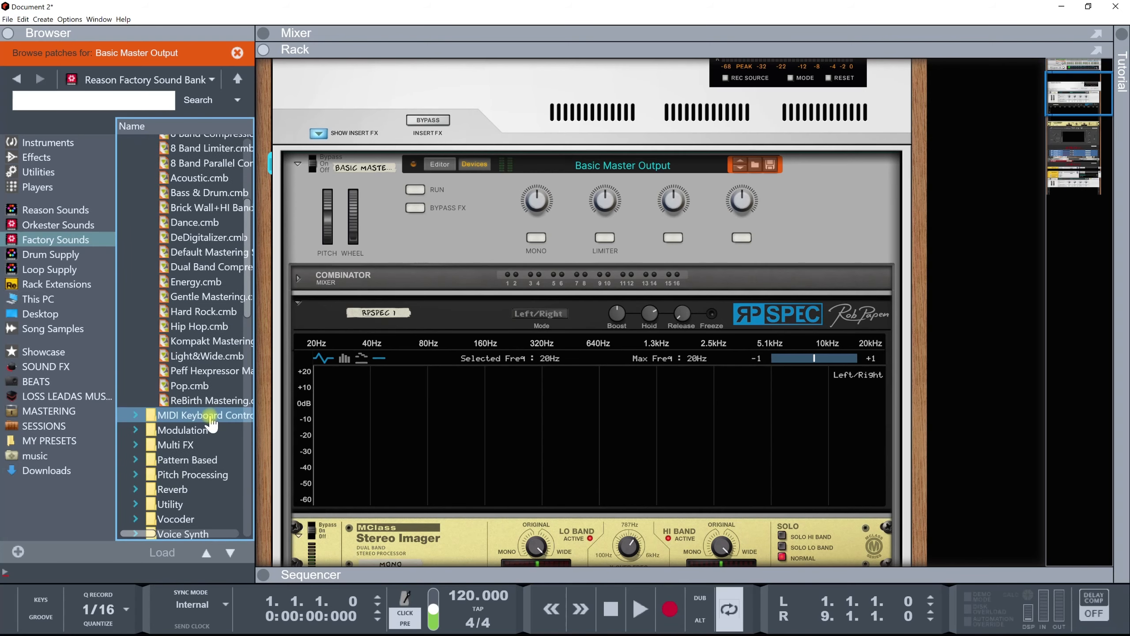
left_click(200, 359)
scroll(532, 352, "down", 1)
scroll(533, 352, "down", 5)
scroll(529, 348, "up", 8)
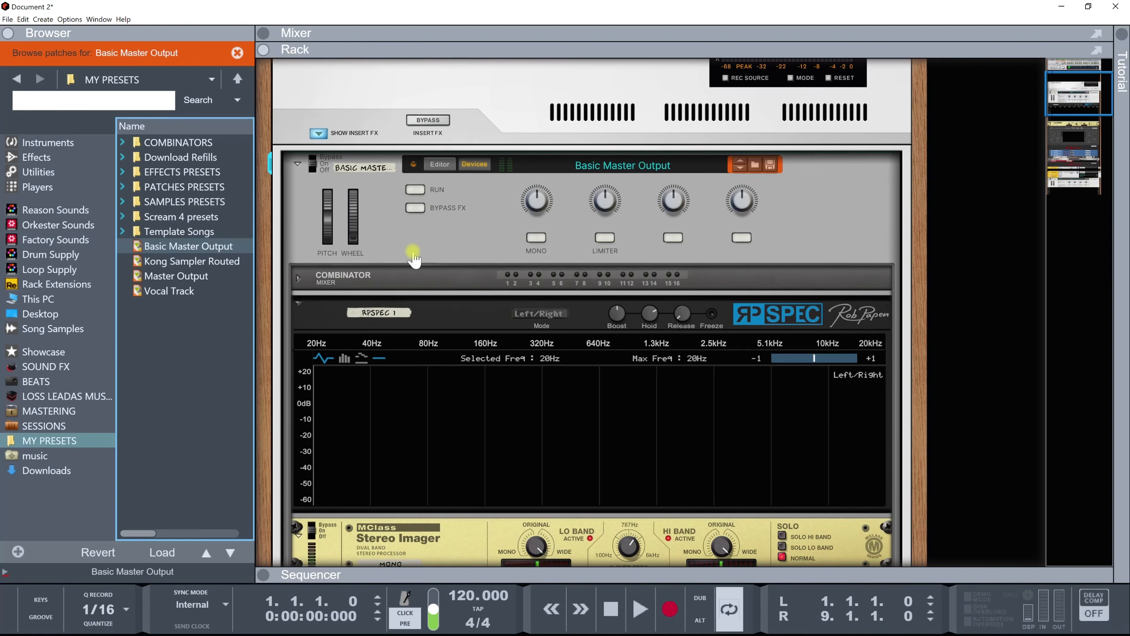
Fold the Basic Master Output Combinator and expand the Combinator Patches and ALL Effect Patches folders in Factory Sounds.
left_click(298, 165)
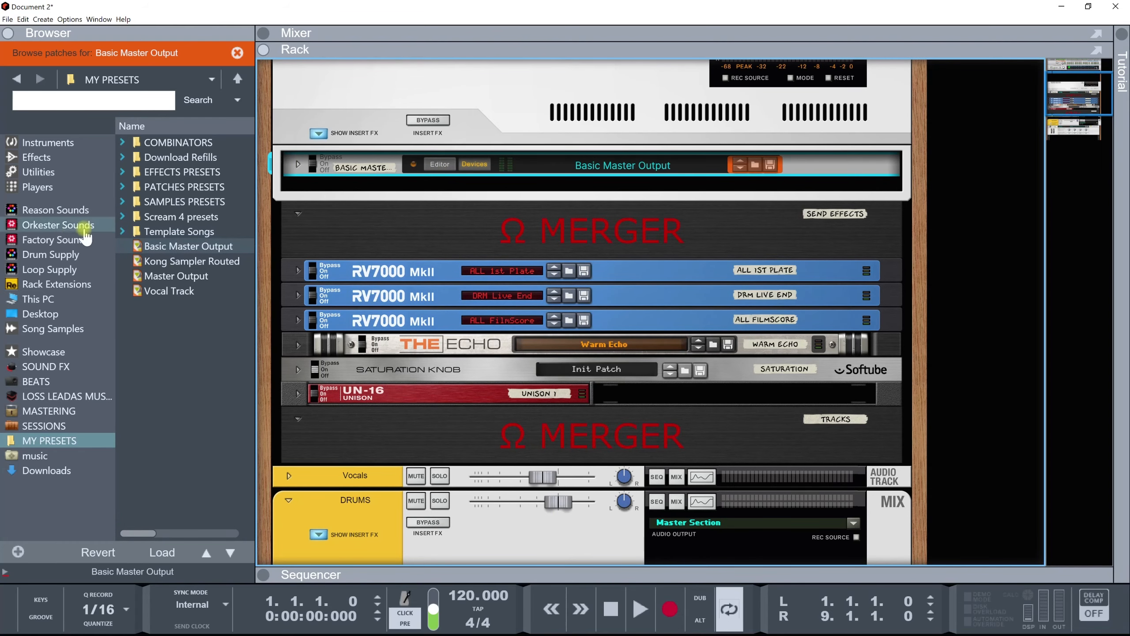
left_click(10, 159)
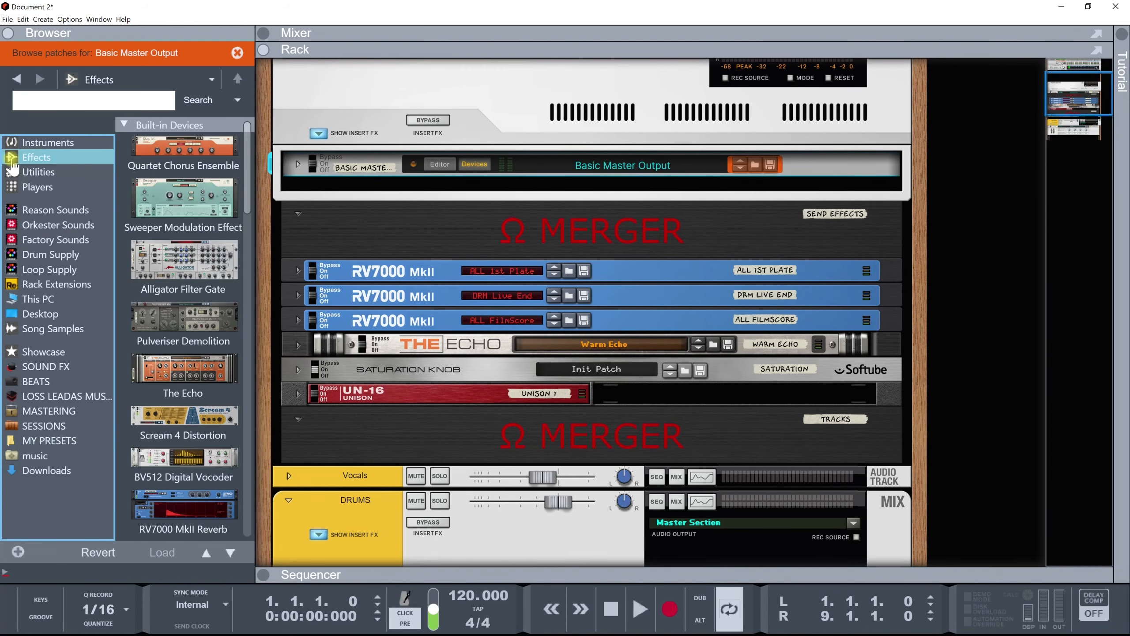
left_click(13, 225)
left_click(16, 240)
left_click(122, 171)
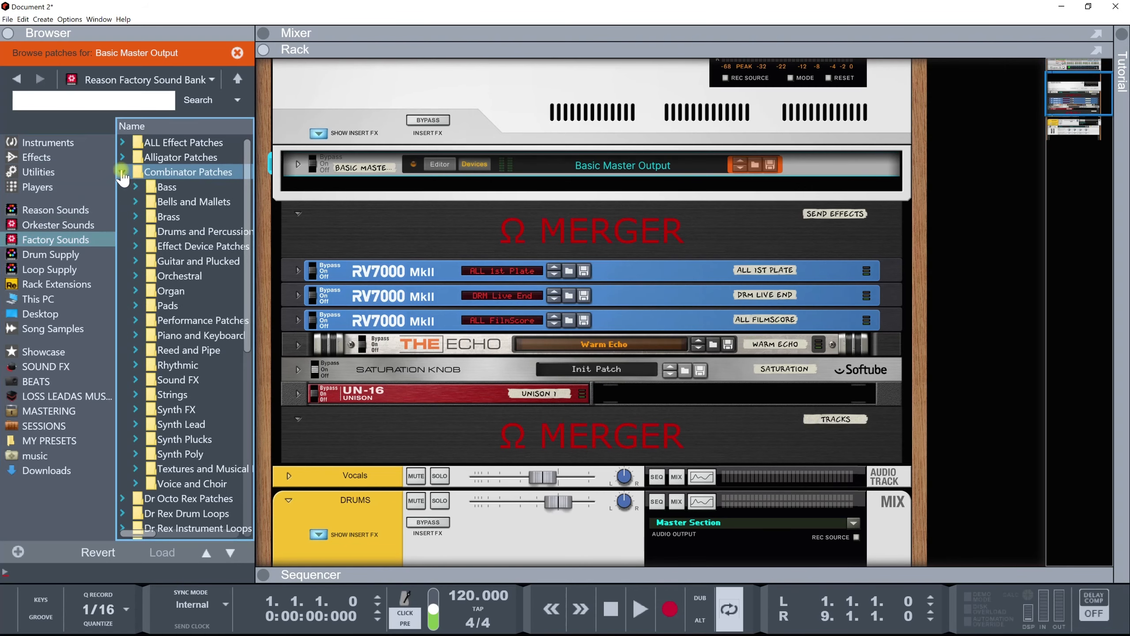
left_click(122, 143)
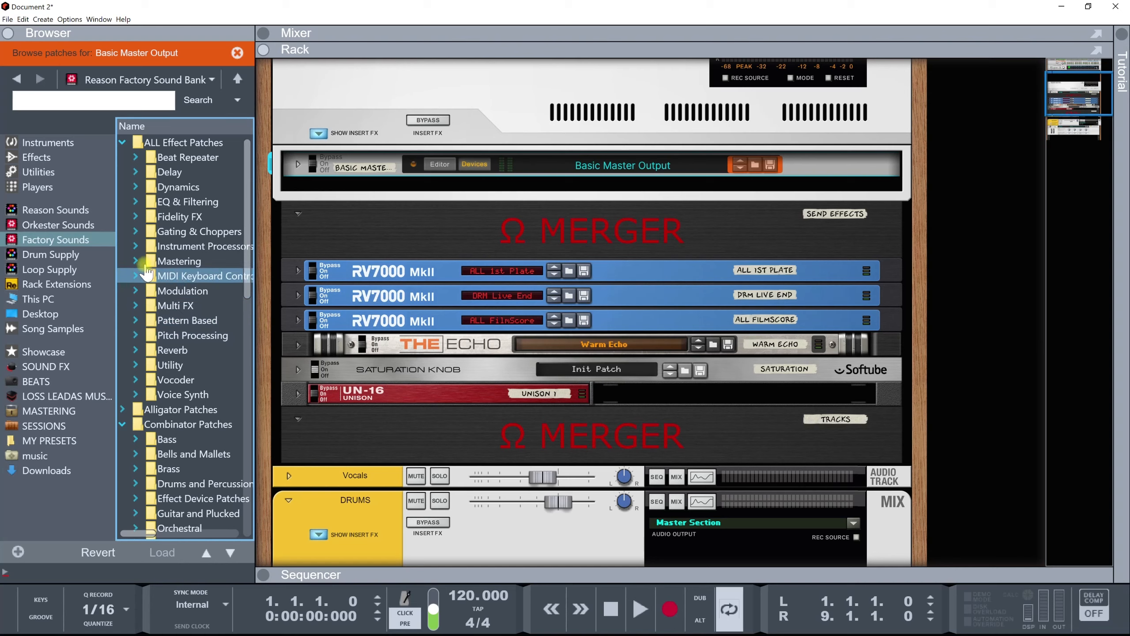
Add the MClass DeEsser and MClass Vocal Processor patches from Dynamics > Vocals below Basic Master Output in the master section.
left_click(136, 187)
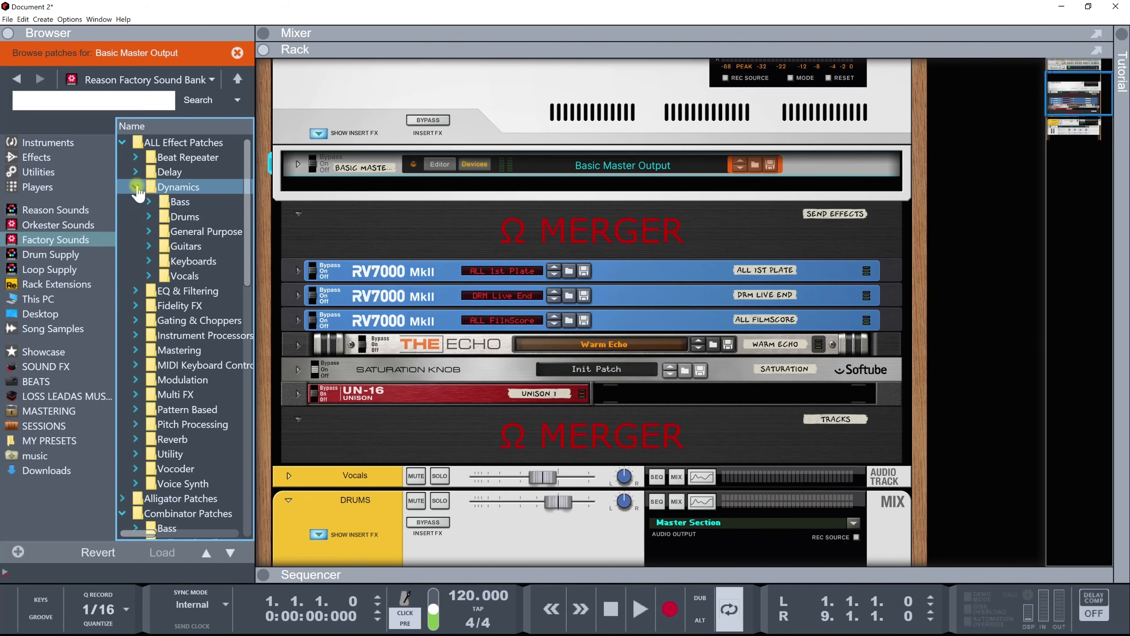
left_click(150, 276)
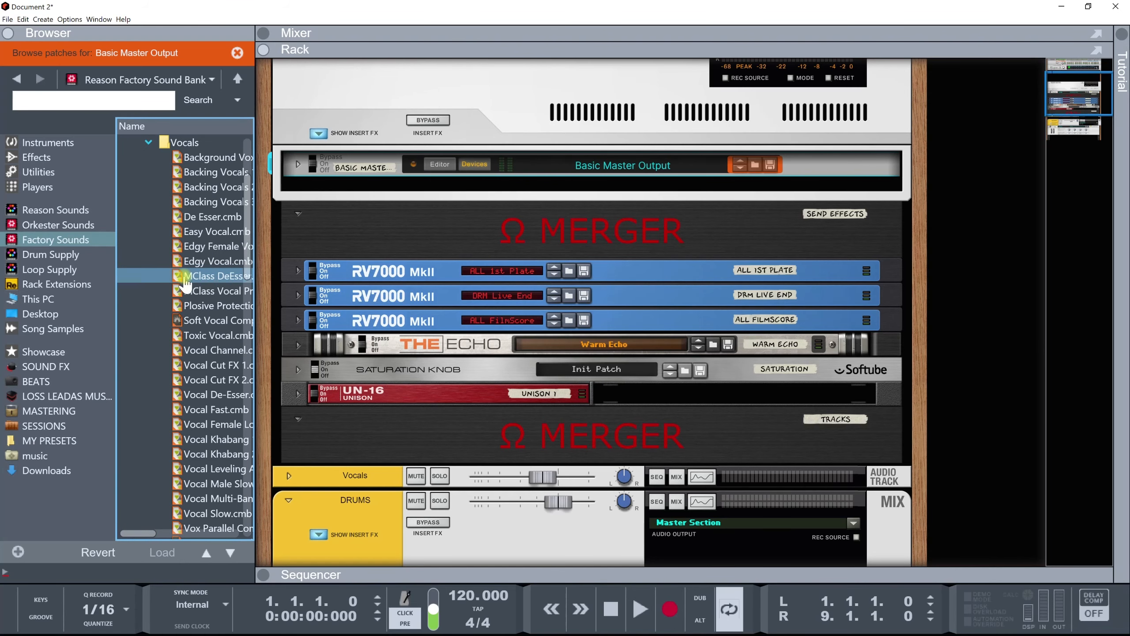
left_click_drag(200, 277, 331, 178)
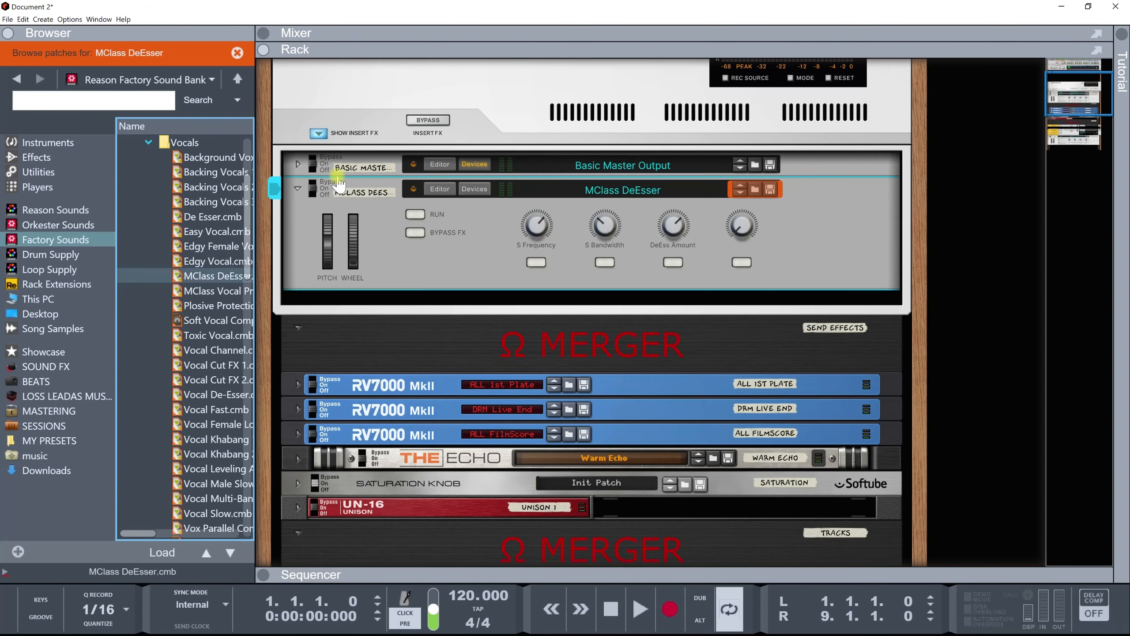
left_click_drag(210, 290, 389, 307)
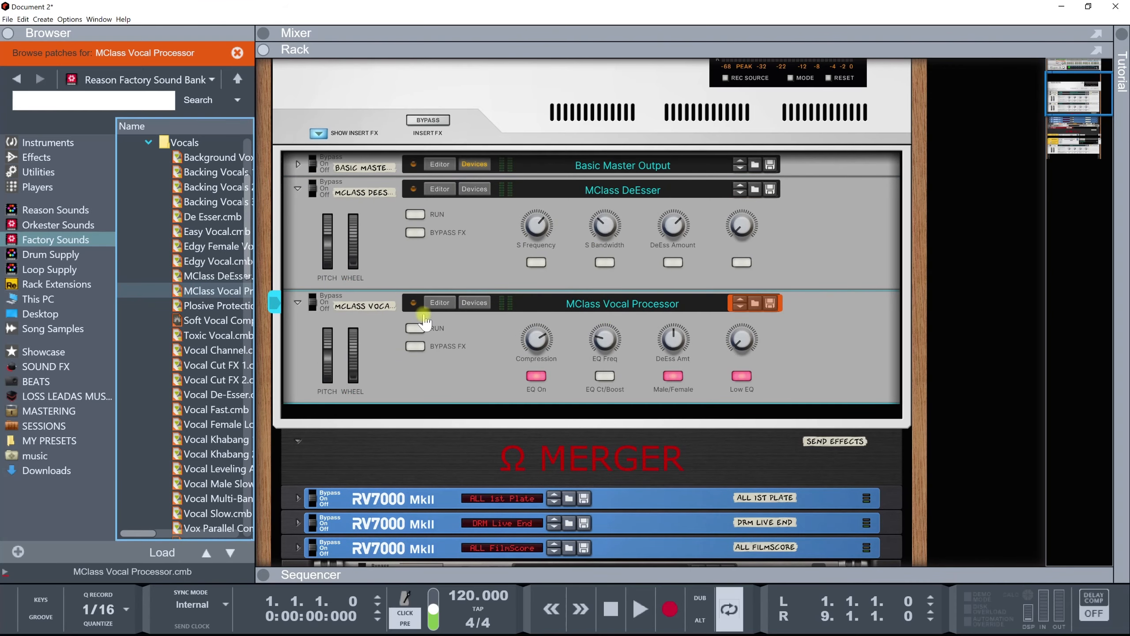
Add the Plosive Protection and Vocal De-Esser patches below the test preset Combinator in the DRUMS channel's insert effects.
scroll(423, 320, "up", 4)
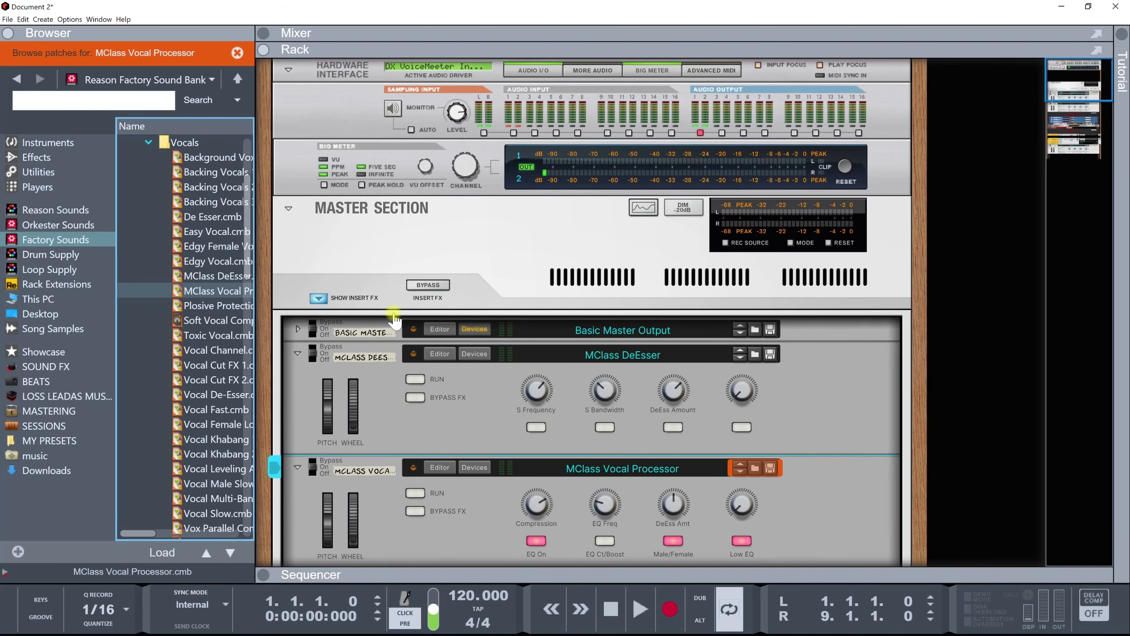
scroll(394, 319, "down", 16)
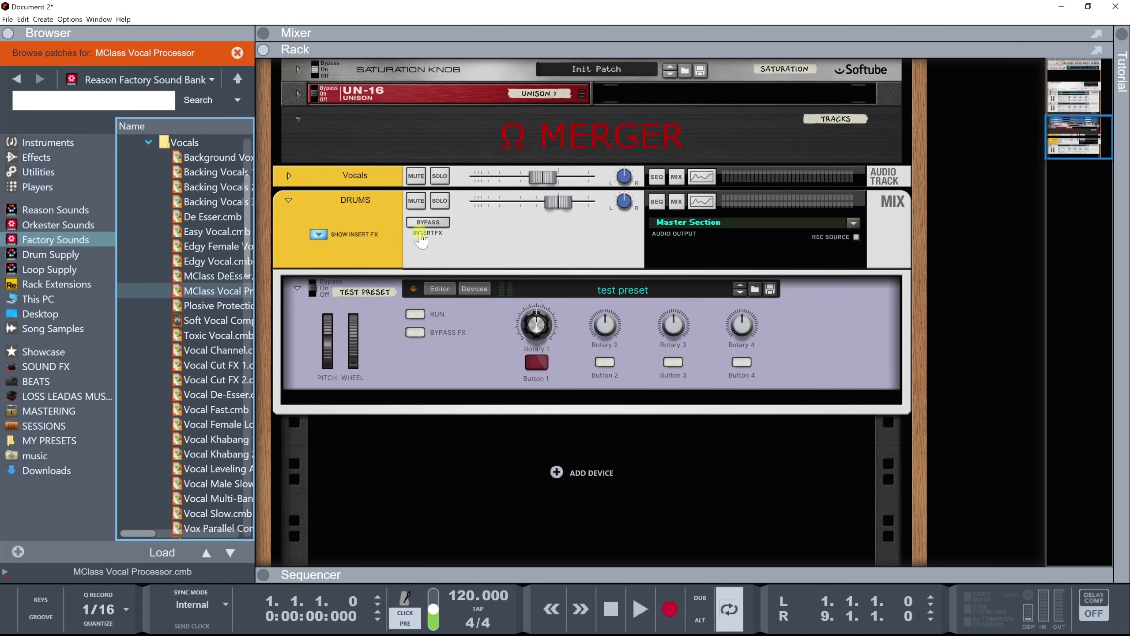
left_click_drag(214, 306, 587, 386)
scroll(350, 412, "down", 3)
left_click_drag(213, 394, 354, 388)
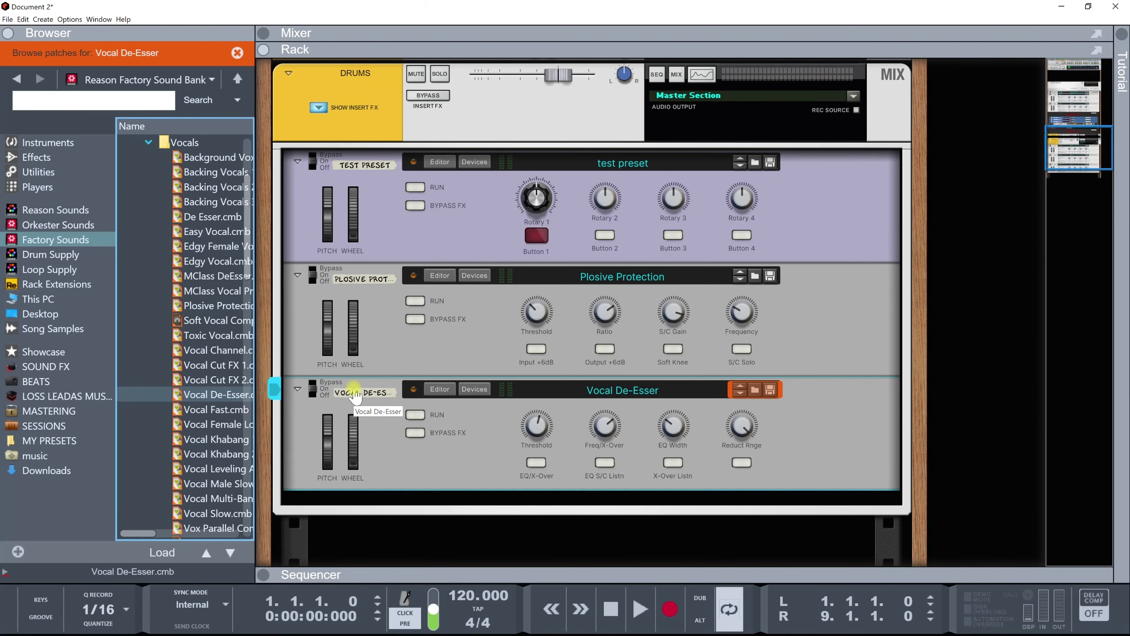
Show the devices inside the Vocal De-Esser Combinator, look through them, and hide them again.
left_click(473, 389)
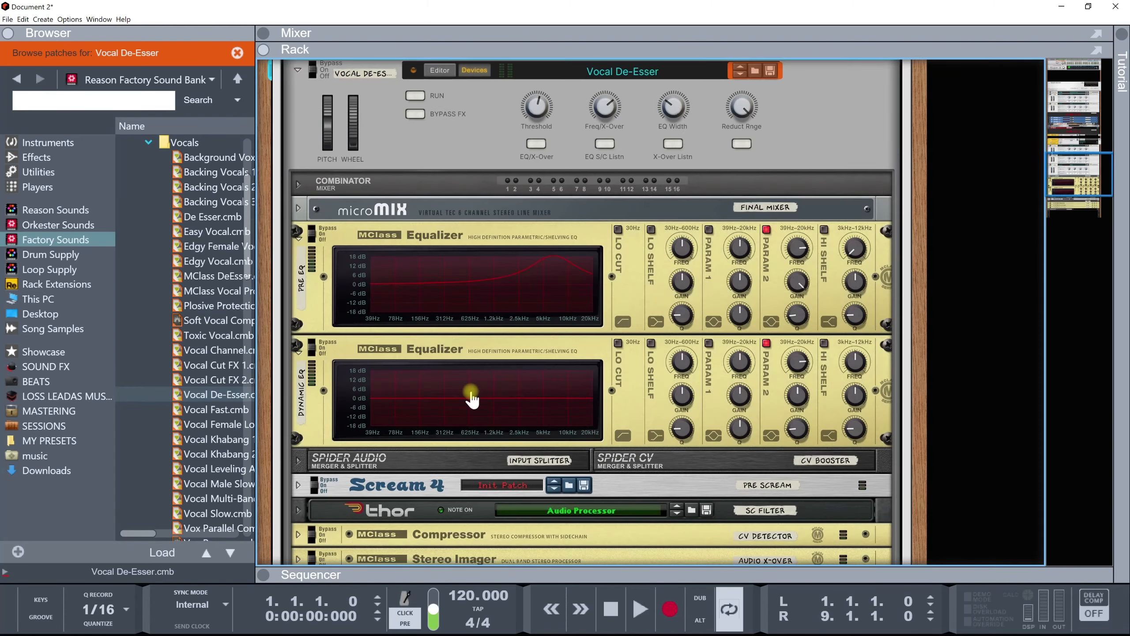
scroll(471, 392, "down", 5)
scroll(470, 386, "up", 9)
scroll(467, 387, "up", 1)
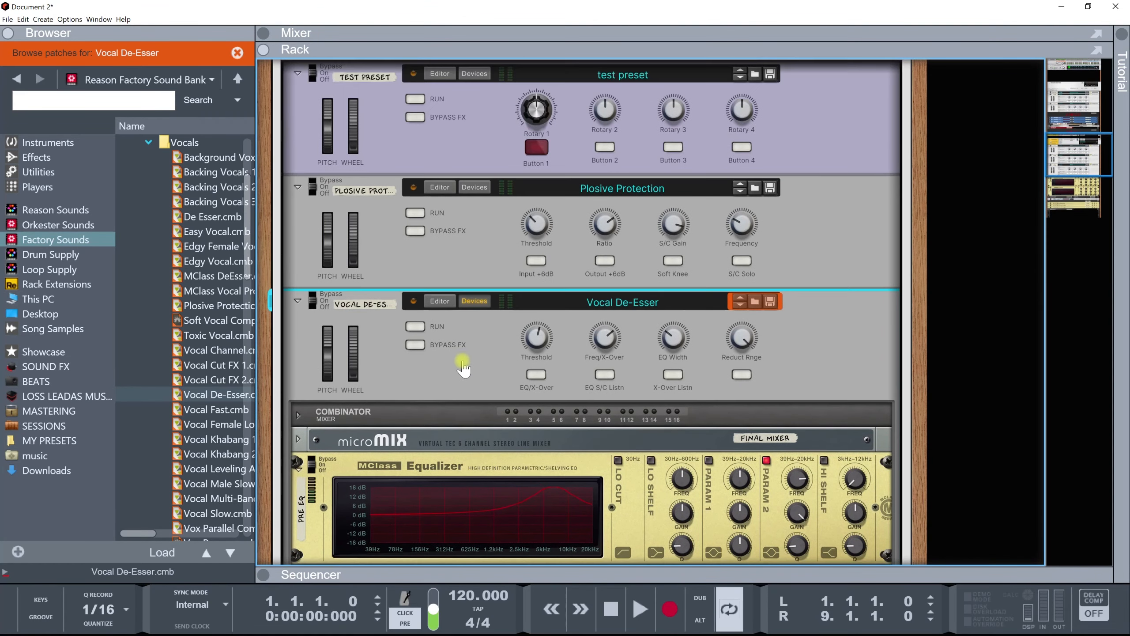
left_click(474, 301)
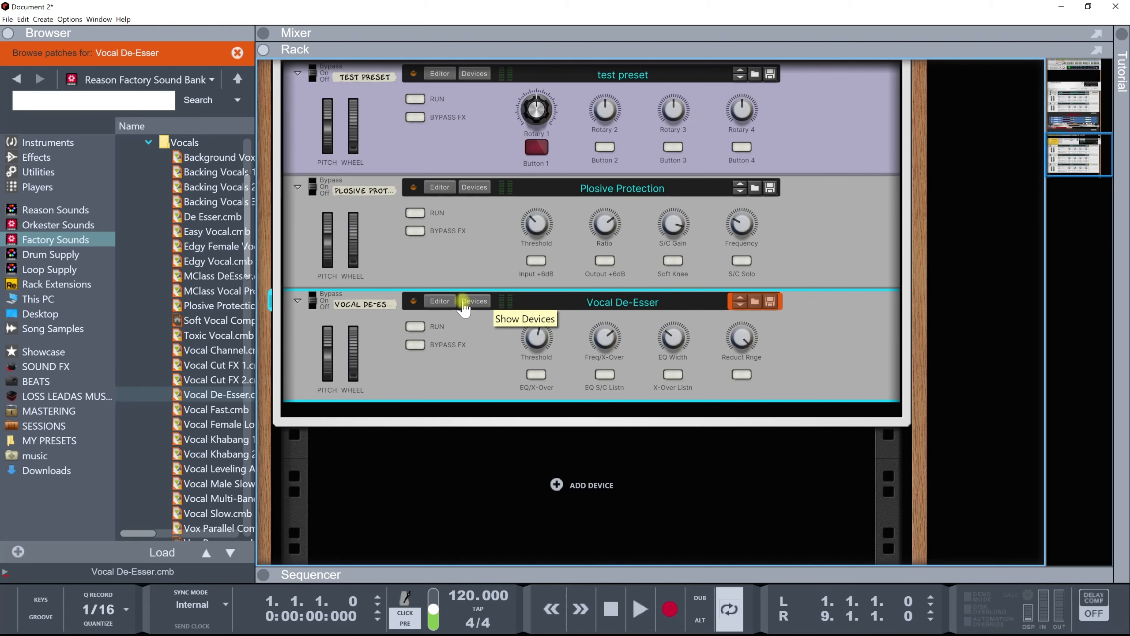
Review the insert Combinators from the DRUMS channel up to the master section and view the channels in the mixer.
scroll(450, 308, "up", 3)
scroll(450, 307, "up", 2)
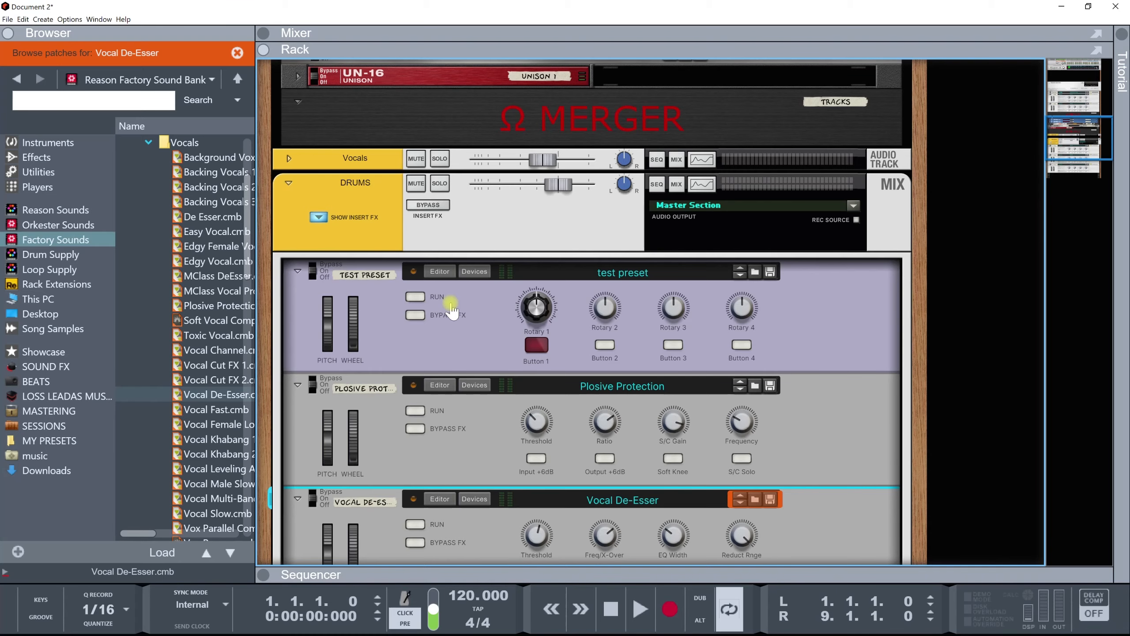
scroll(454, 319, "up", 8)
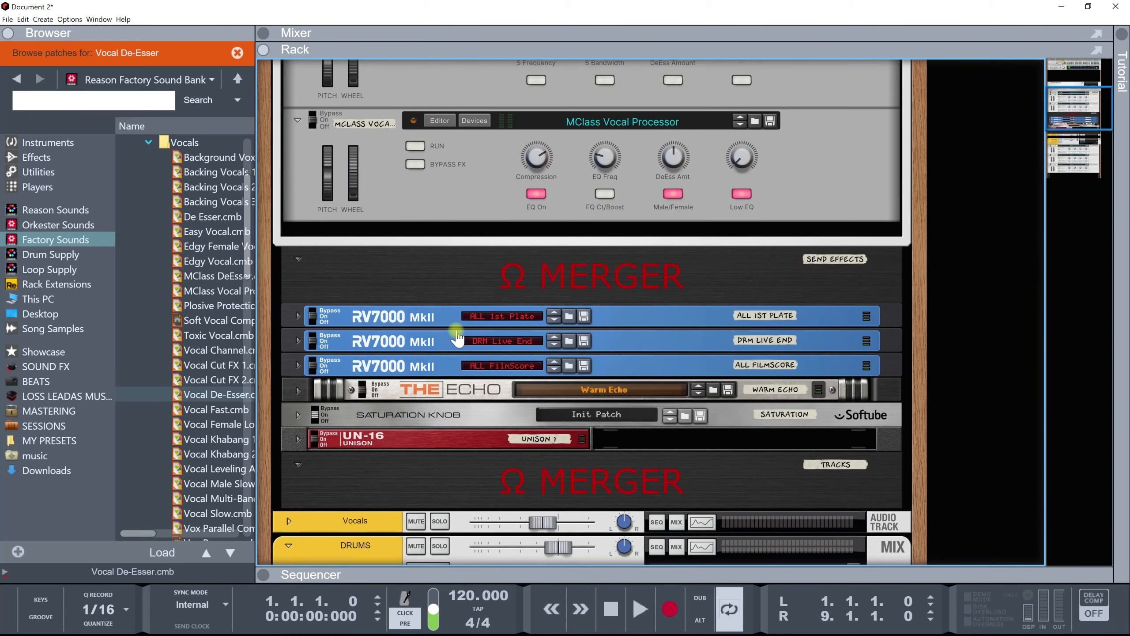
scroll(457, 338, "up", 4)
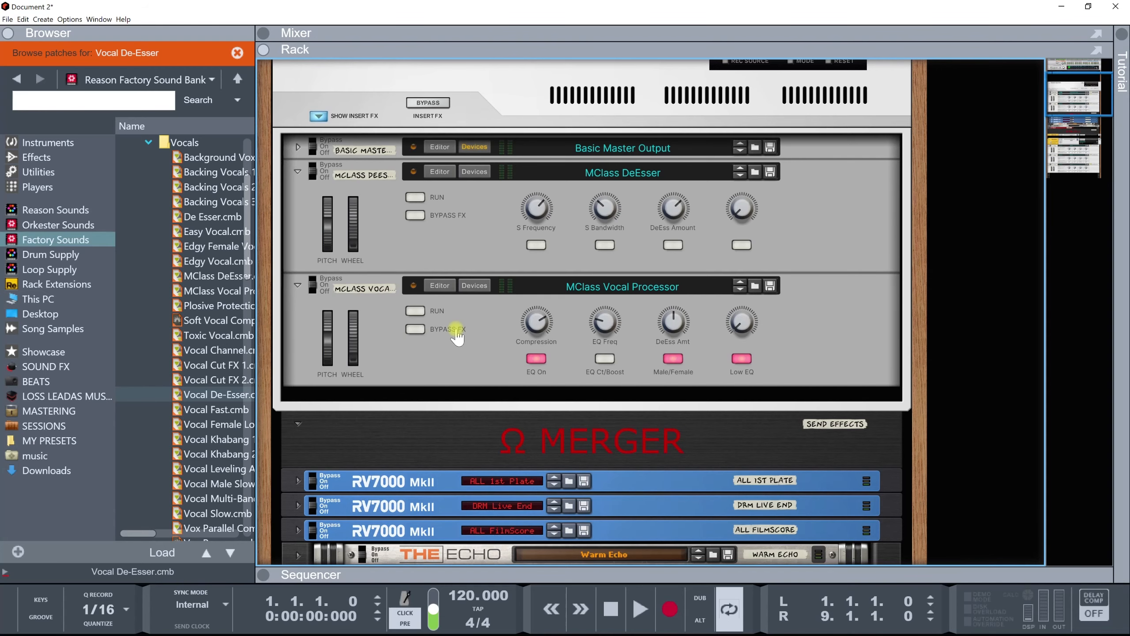
left_click(352, 36)
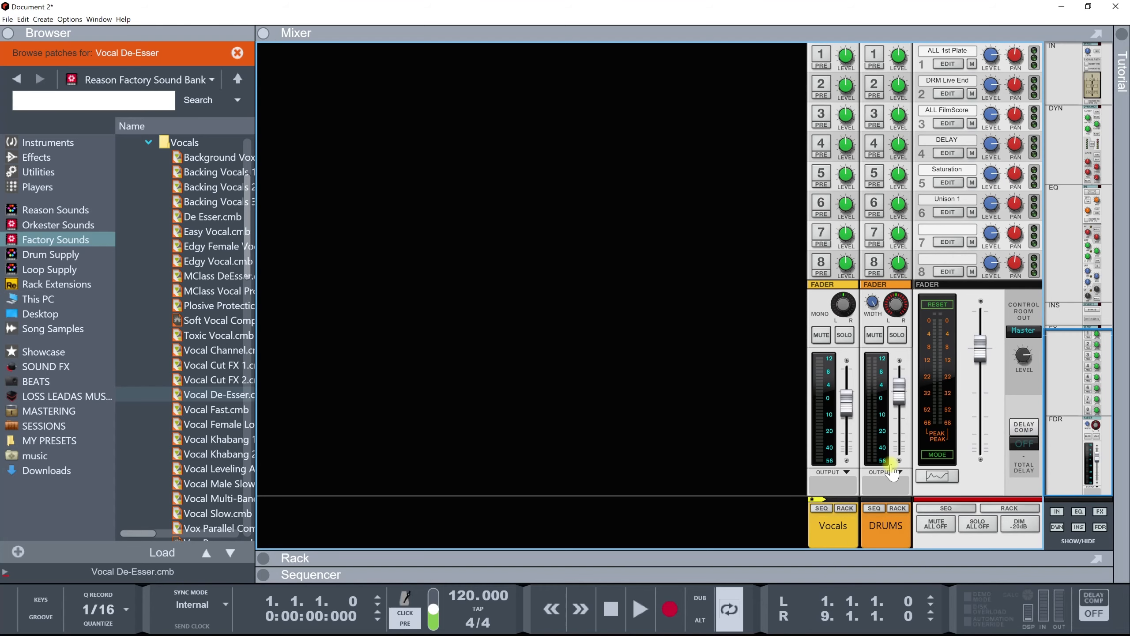
double_click(675, 556)
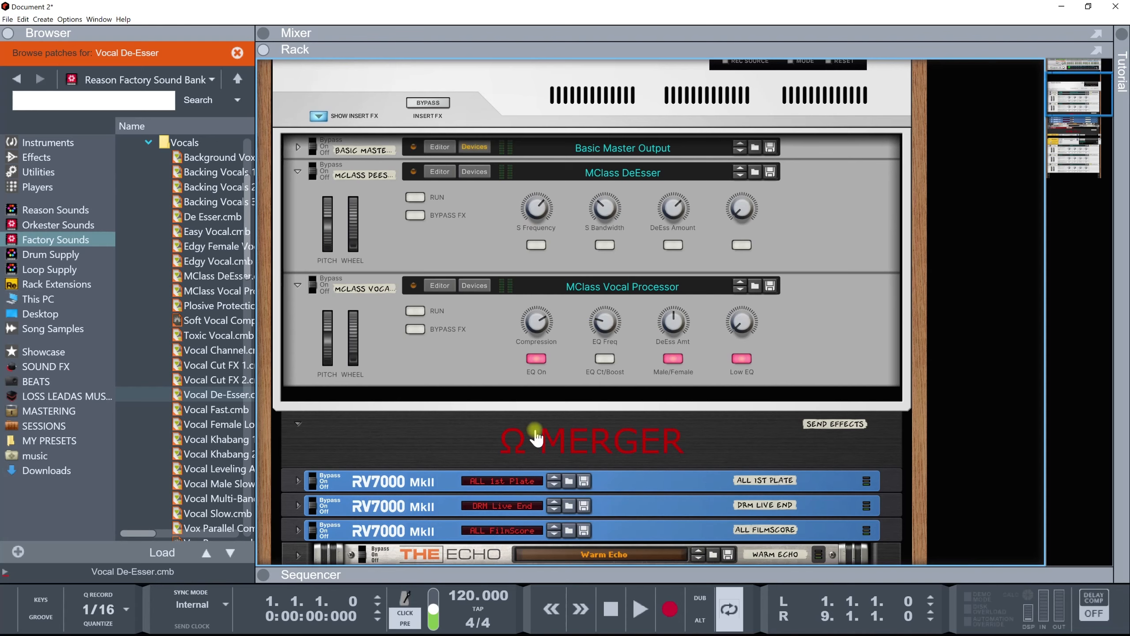
left_click(535, 35)
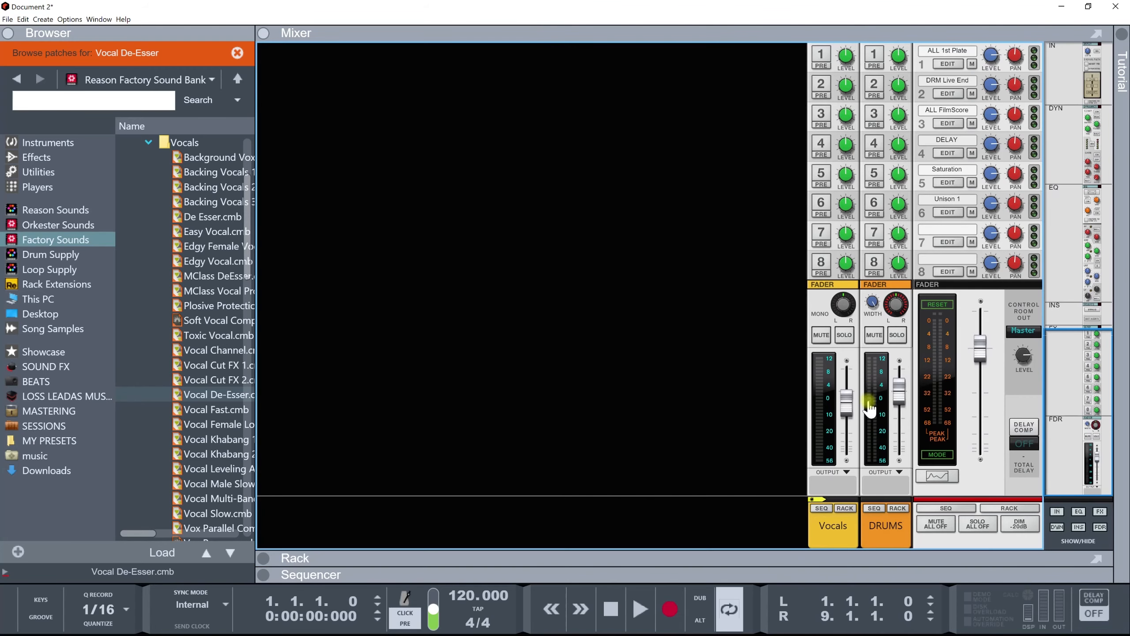
Create three new audio tracks between the Vocals and DRUMS channels in the mixer.
left_click(879, 528)
left_click(838, 528)
left_click(876, 529)
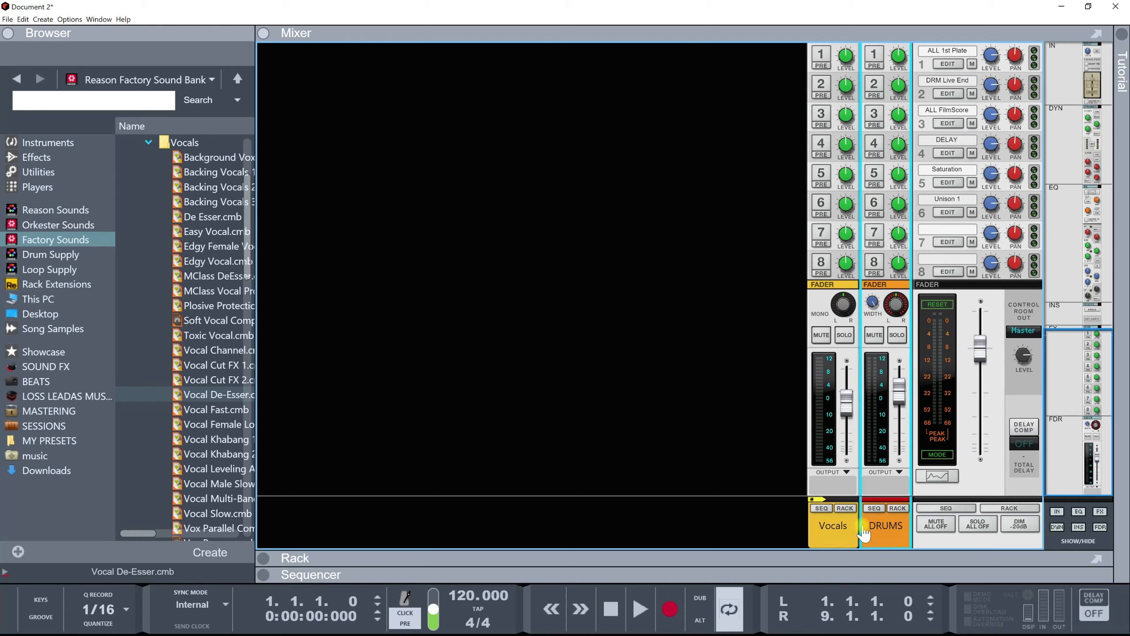
left_click(822, 530)
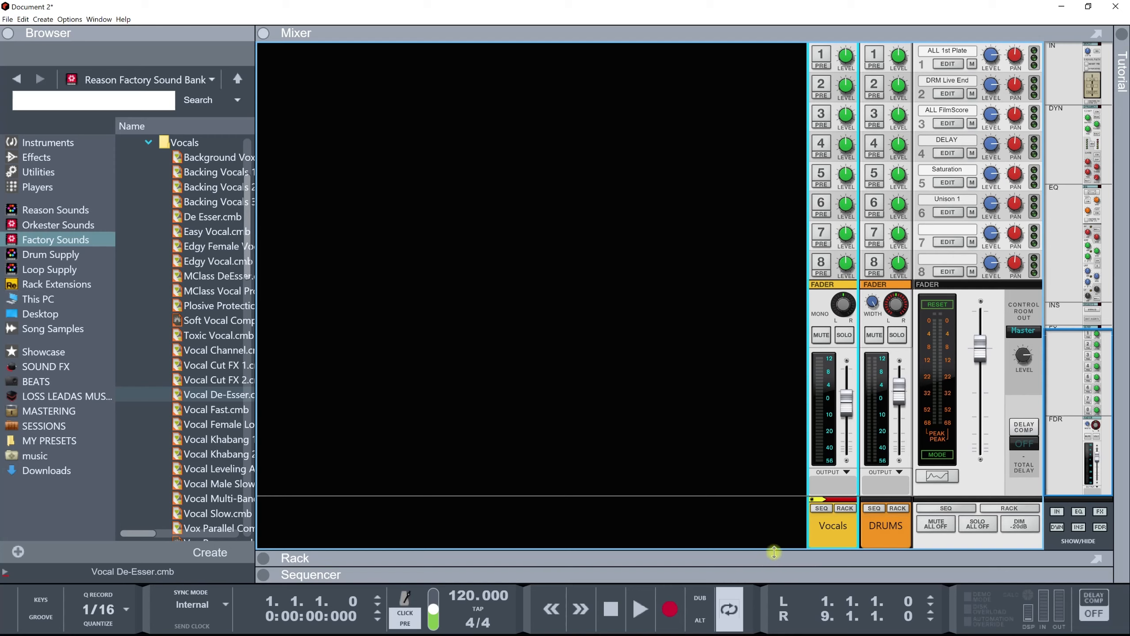
right_click(747, 529)
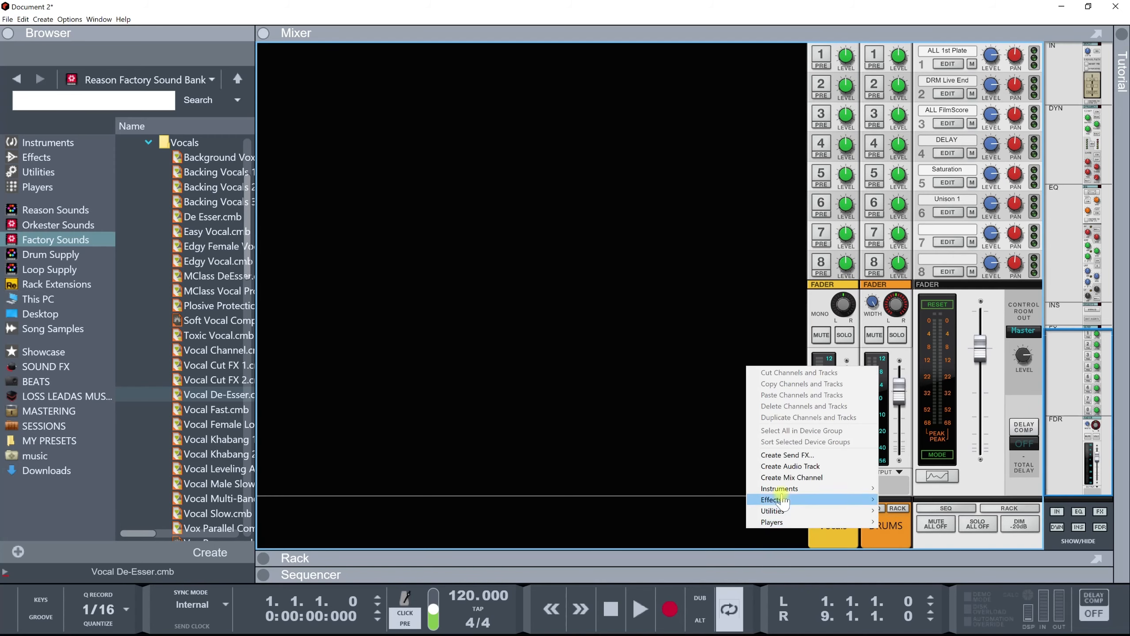
left_click(806, 468)
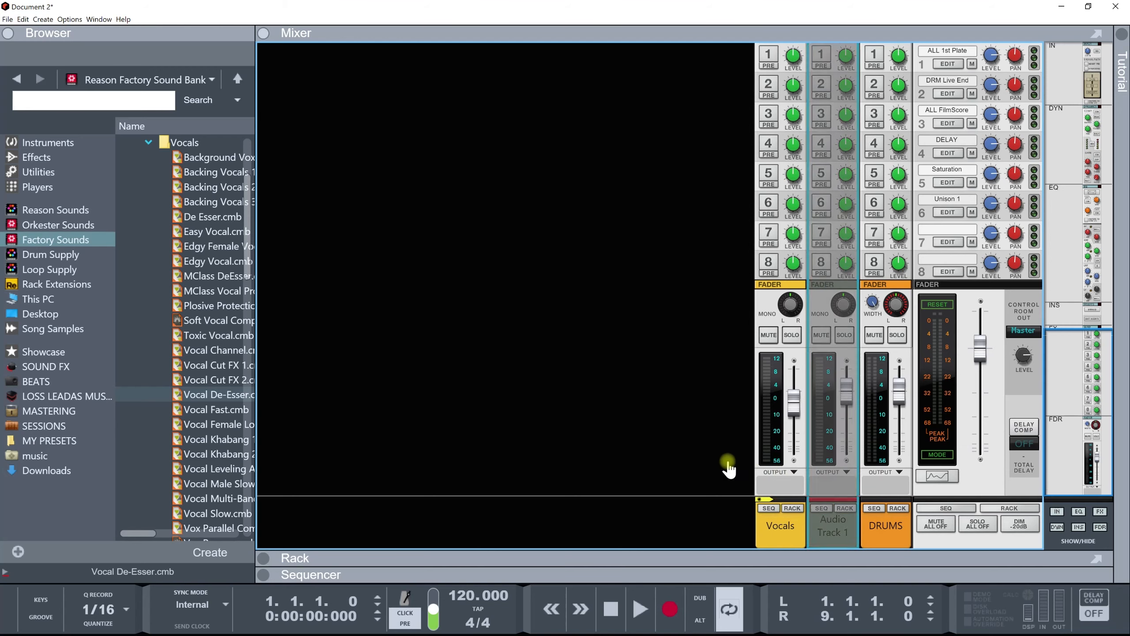
right_click(724, 462)
left_click(762, 551)
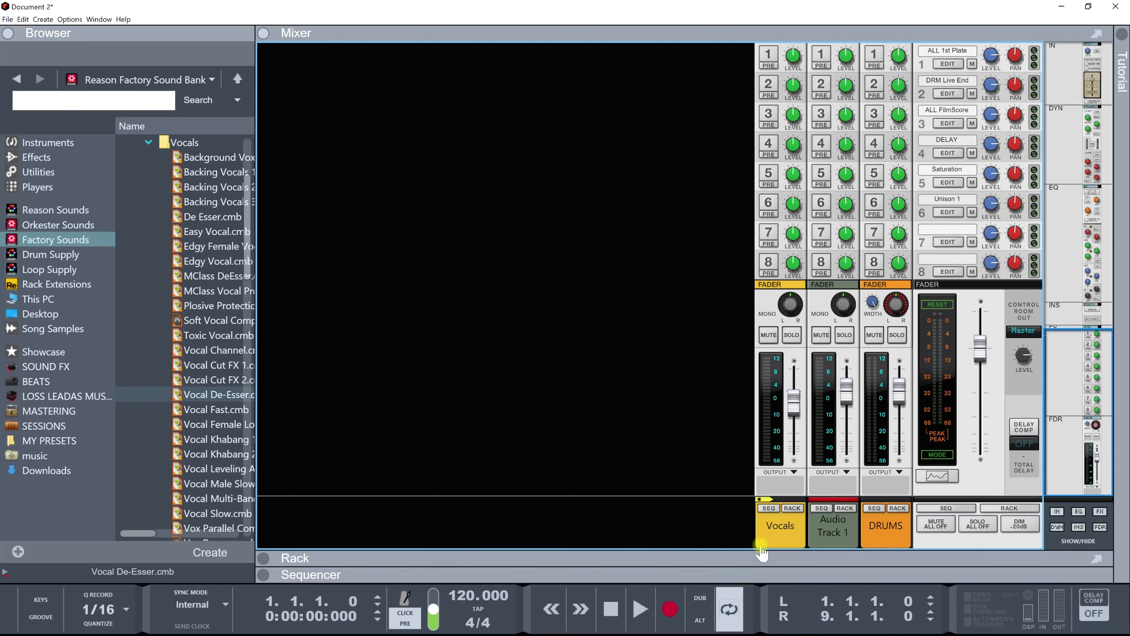
right_click(672, 467)
left_click(721, 567)
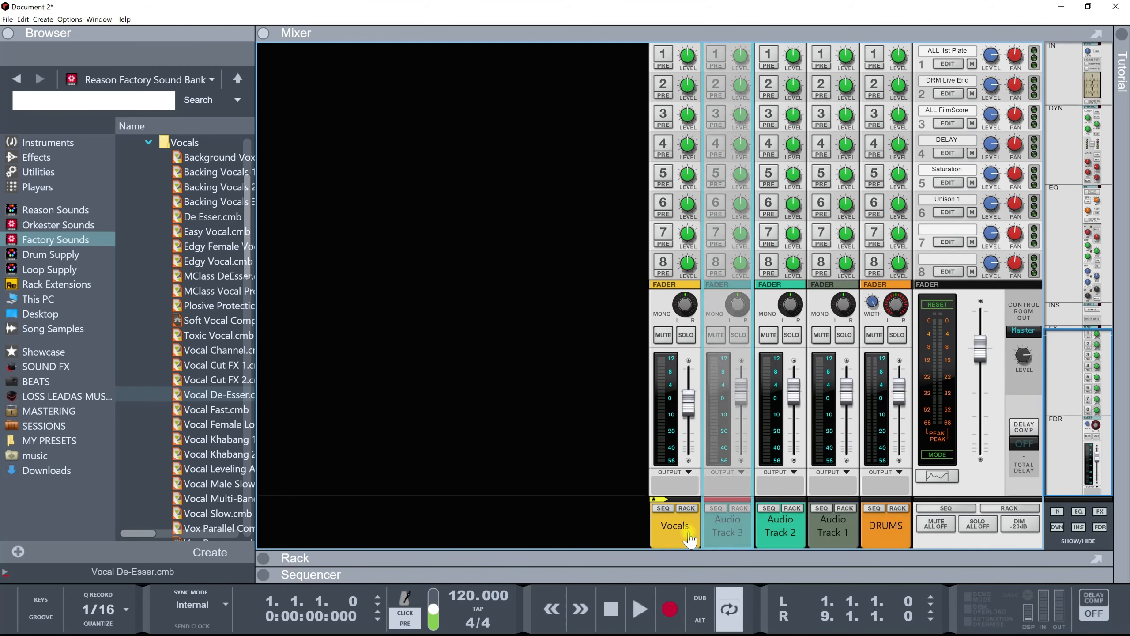
Select Audio Tracks 1 to 3, view them and the DRUMS insert Combinators in the rack, and return to the mixer.
left_click(775, 542)
left_click(832, 533, "shift")
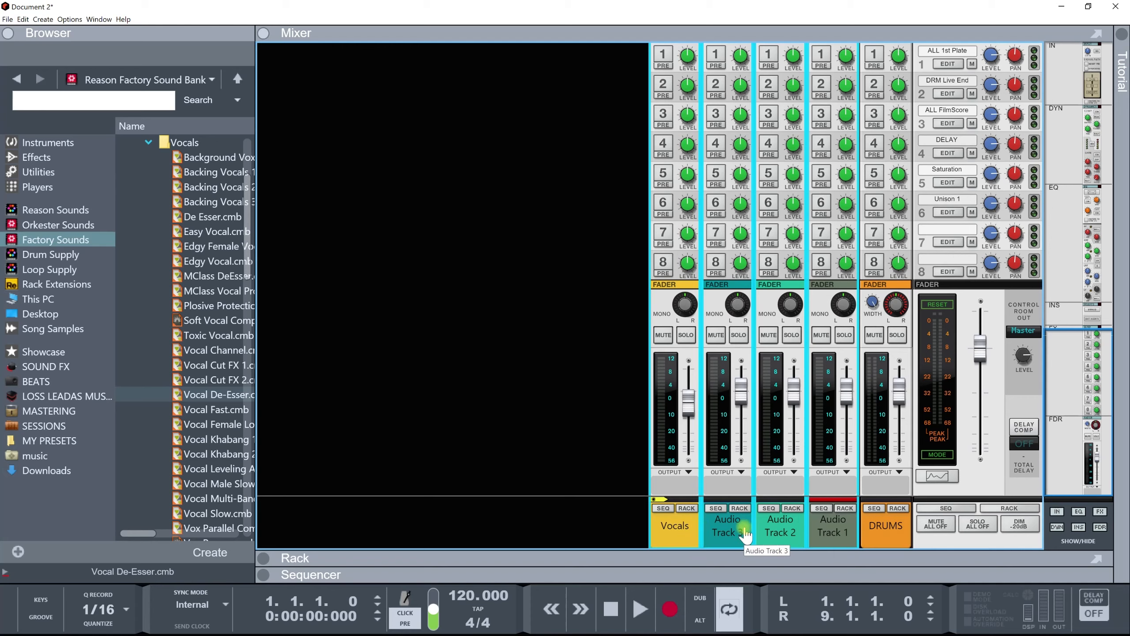
left_click(602, 559)
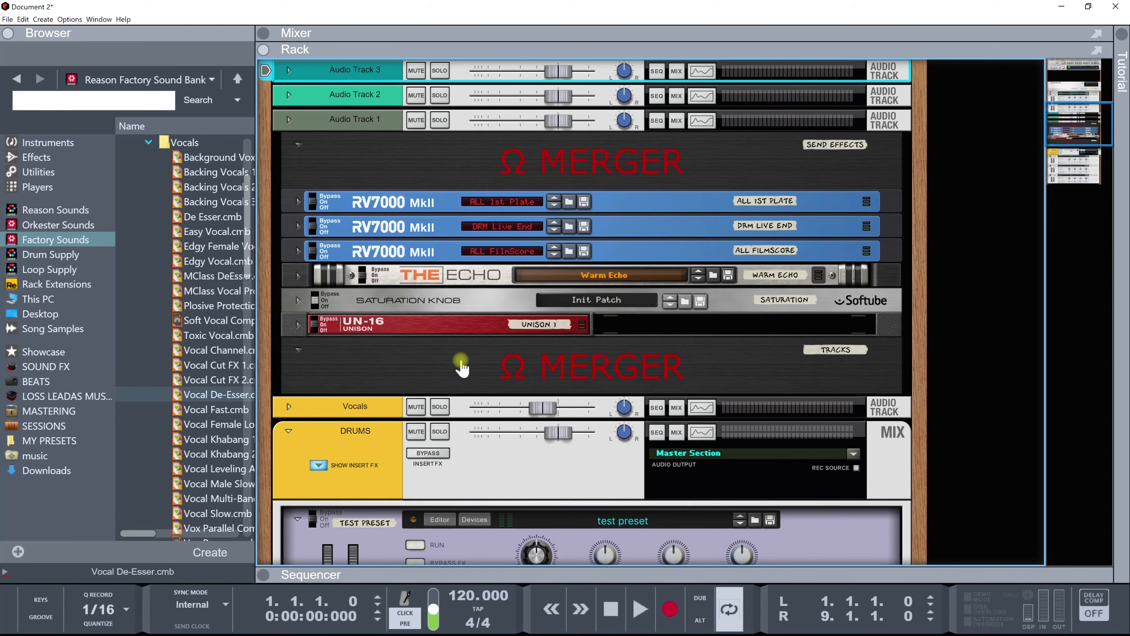
scroll(411, 377, "down", 5)
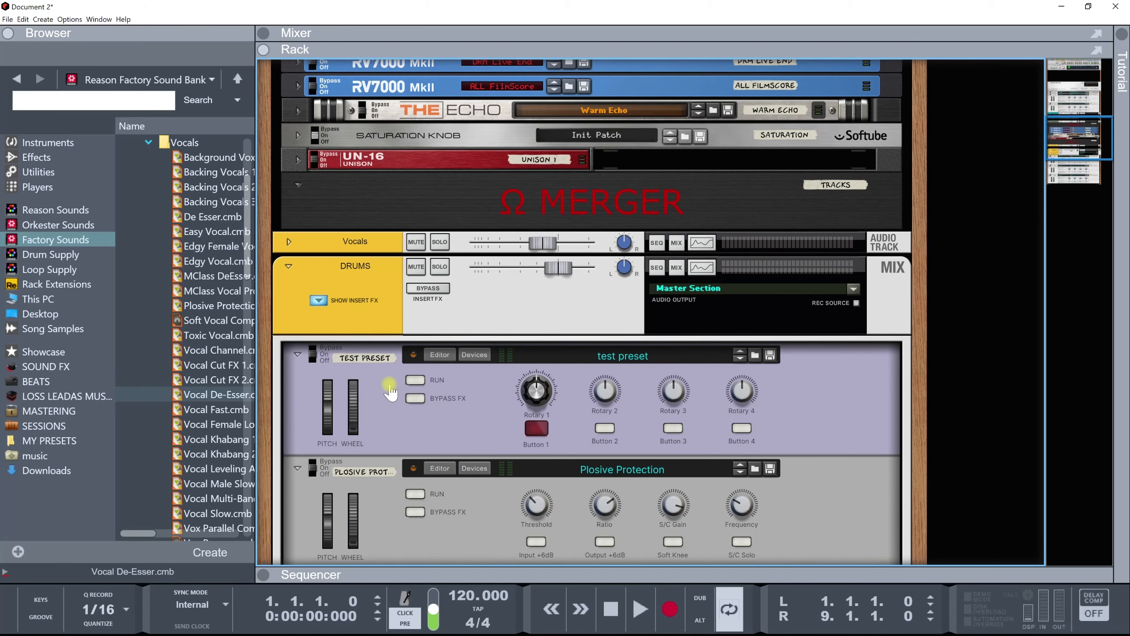
scroll(390, 392, "up", 6)
left_click(349, 34)
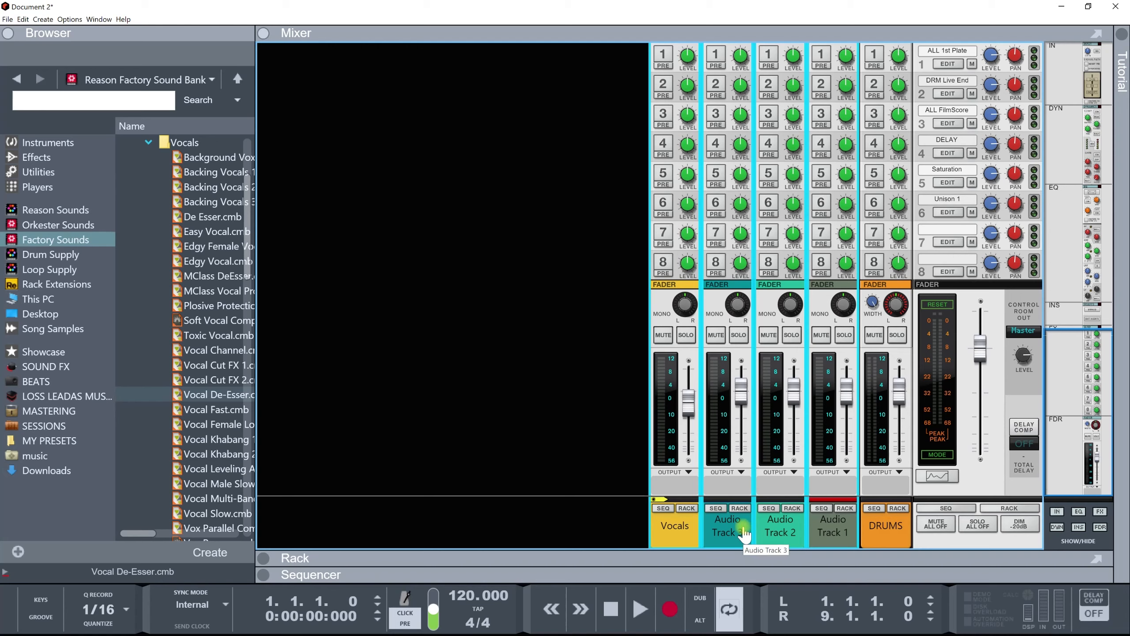
Route the Vocals channel and Audio Tracks 1 to 3 together to a new output bus.
right_click(683, 526)
mouse_move(726, 495)
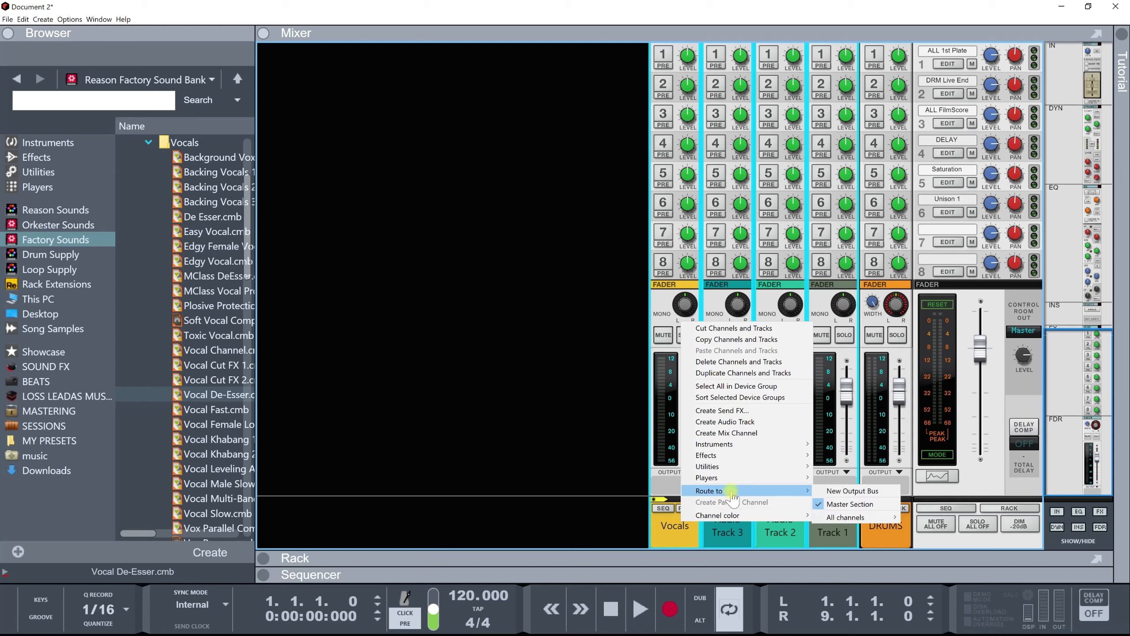
left_click(850, 491)
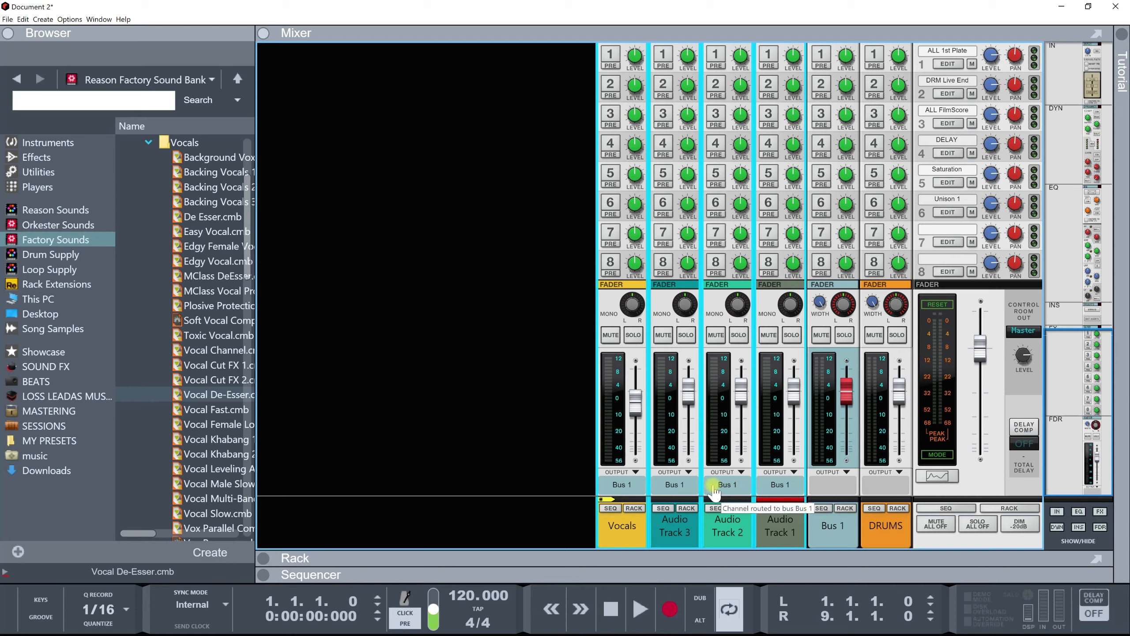
Rename the new bus channel to vocal bus and set its channel color to Burgundy.
double_click(833, 526)
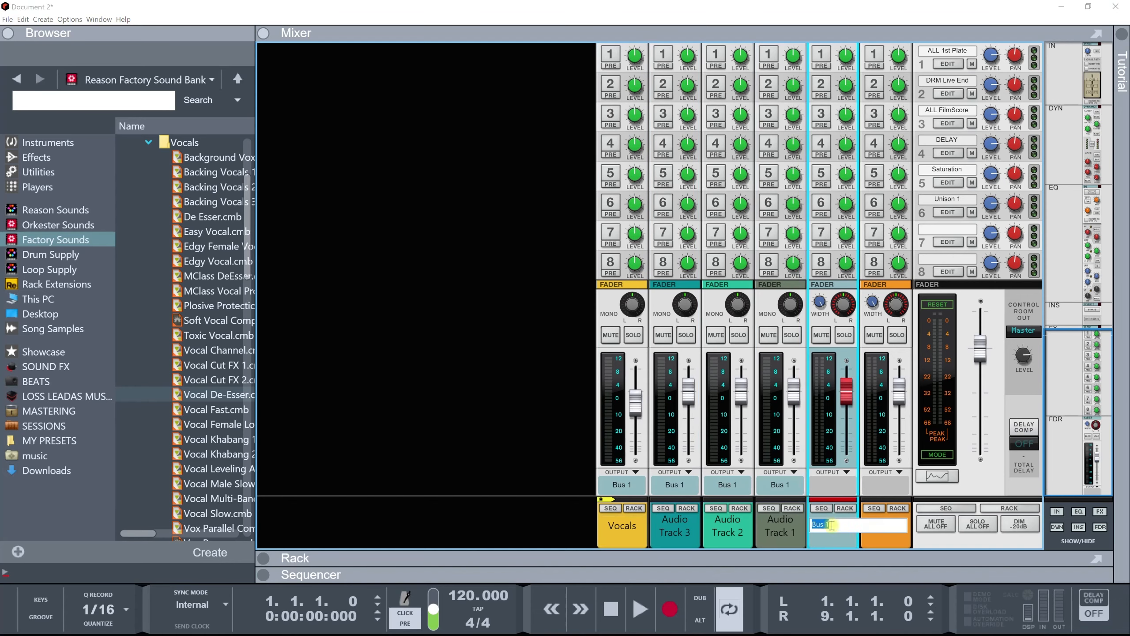
type("V")
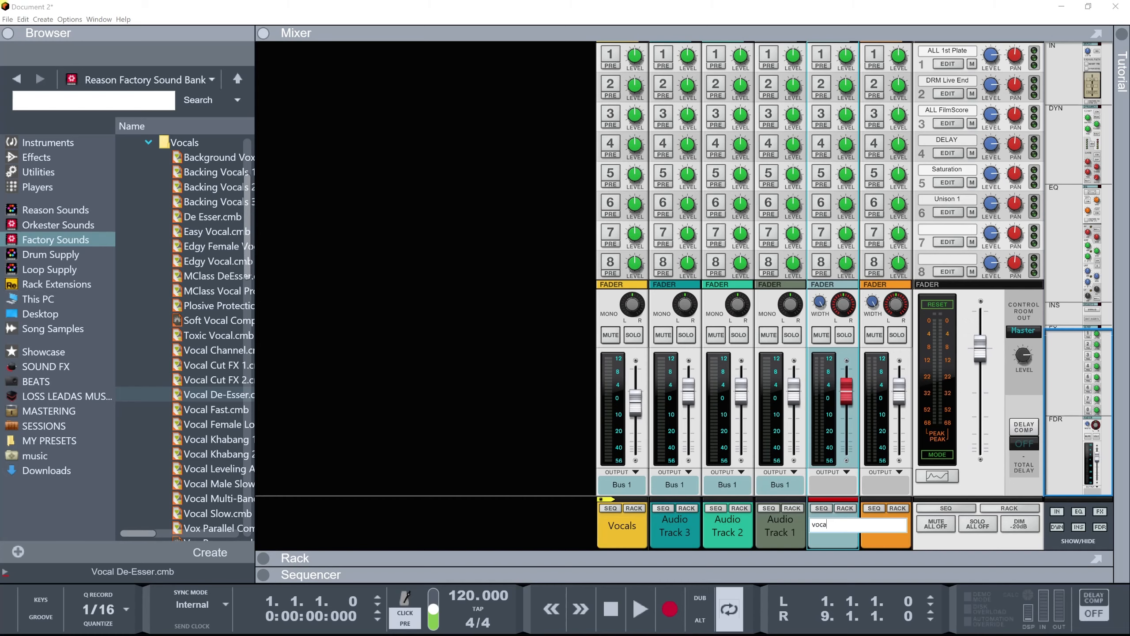
key("Return")
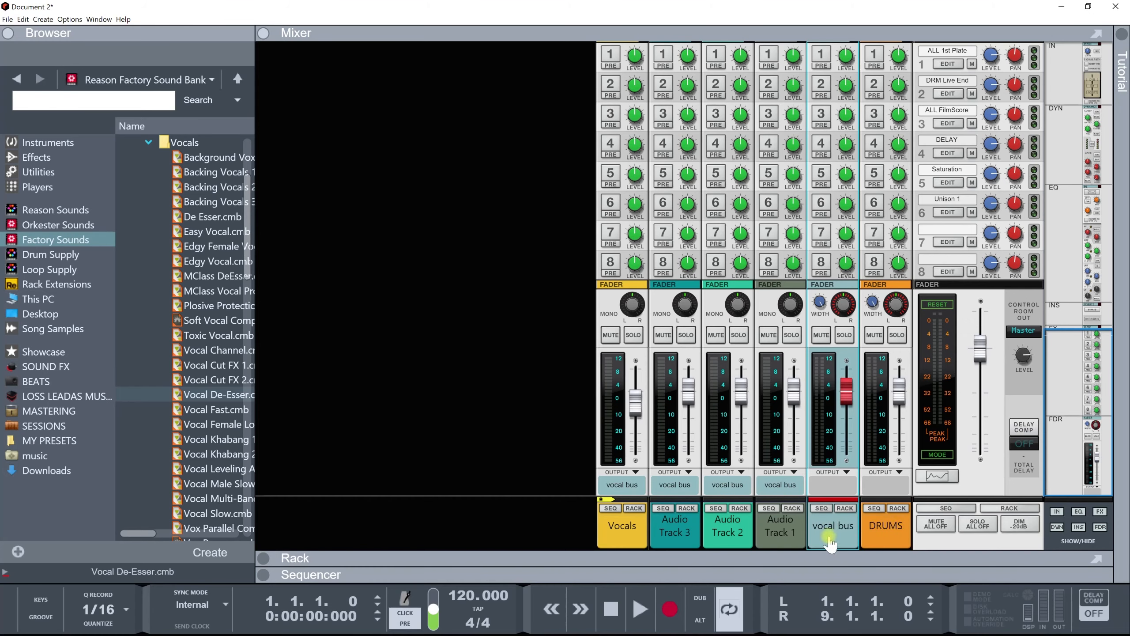
right_click(830, 537)
mouse_move(899, 530)
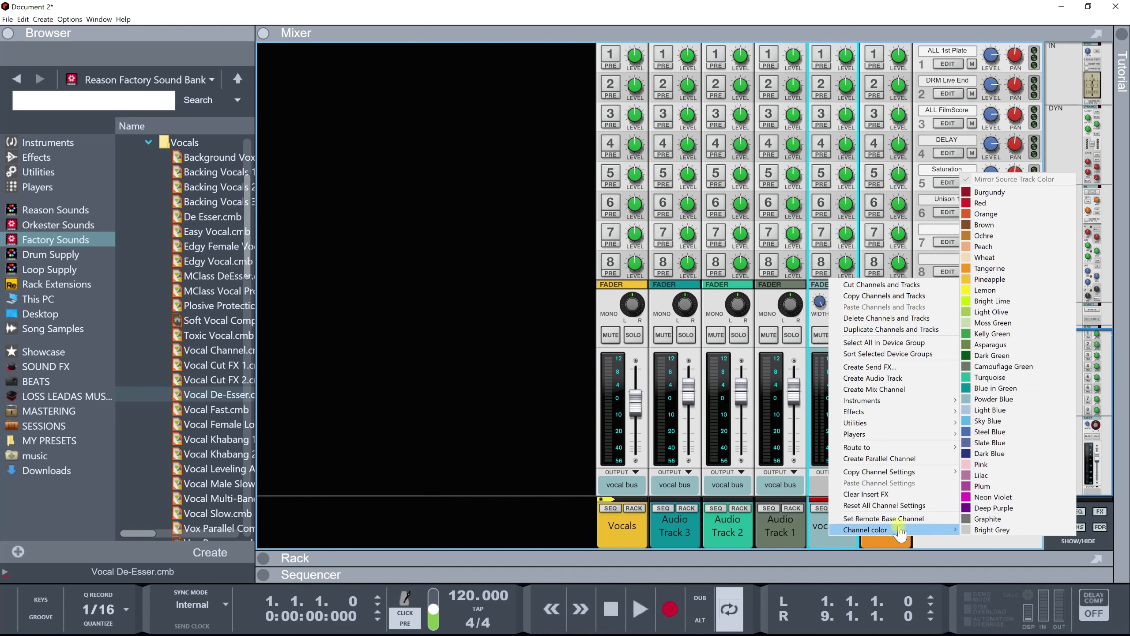
left_click(984, 193)
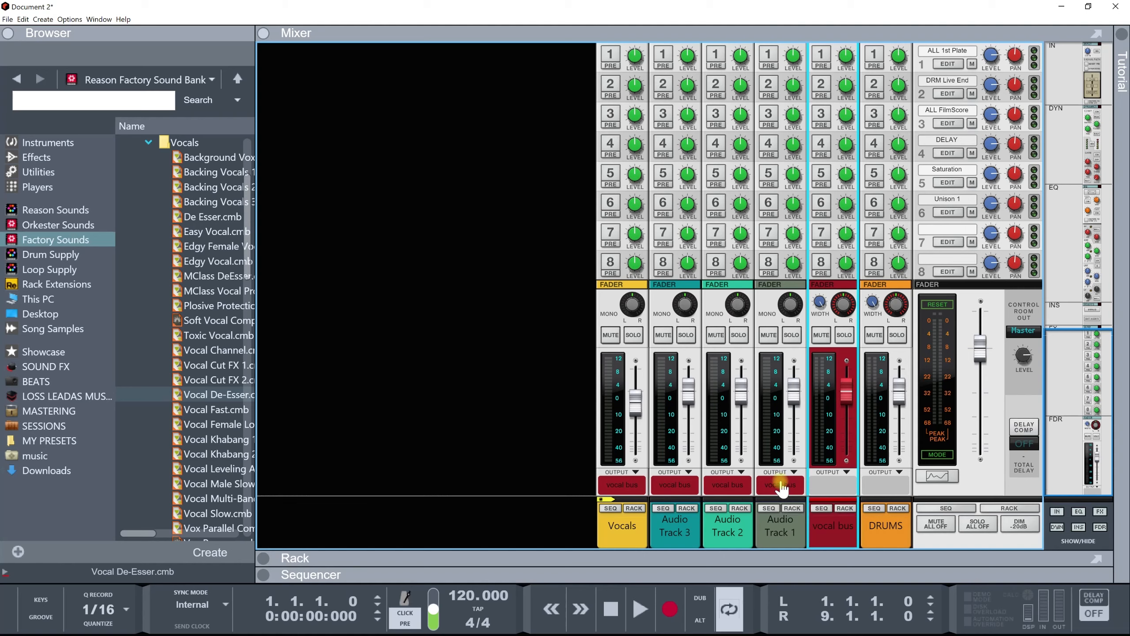
Set the channel color of Vocals and Audio Tracks 1 to 3 to Burgundy to match the vocal bus.
left_click(638, 534)
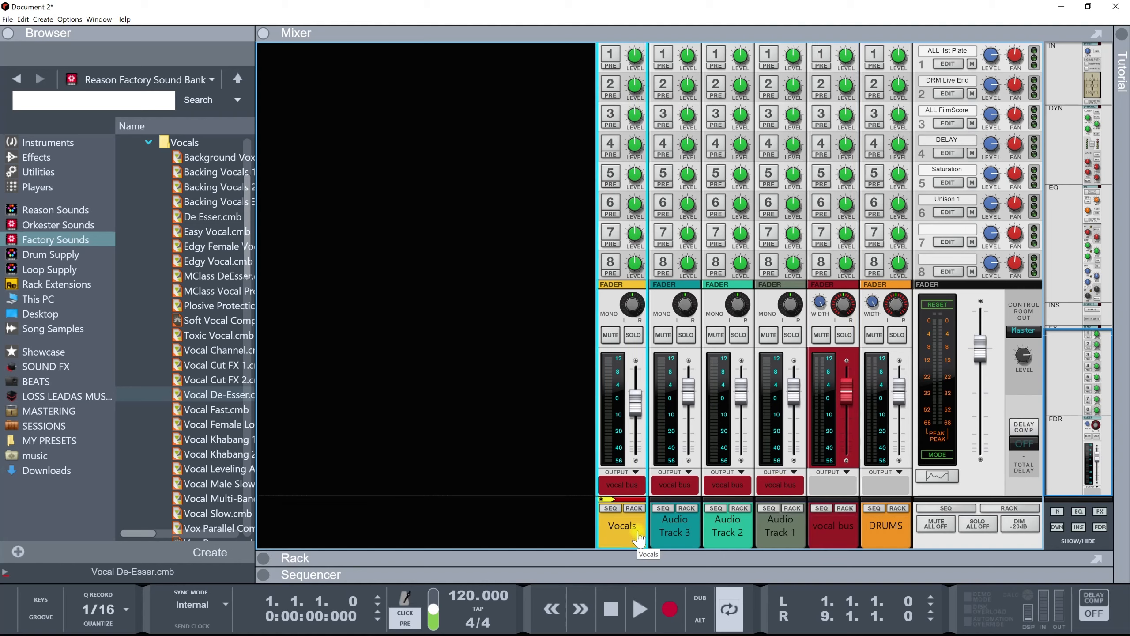
left_click(790, 530, "shift")
right_click(785, 530)
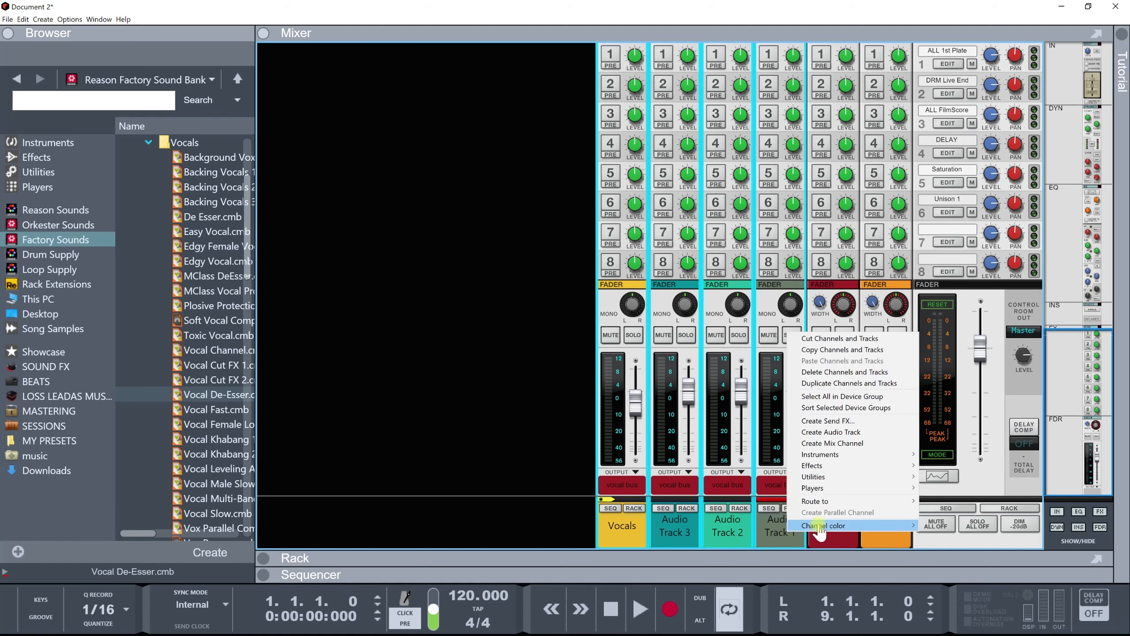
mouse_move(823, 525)
left_click(948, 188)
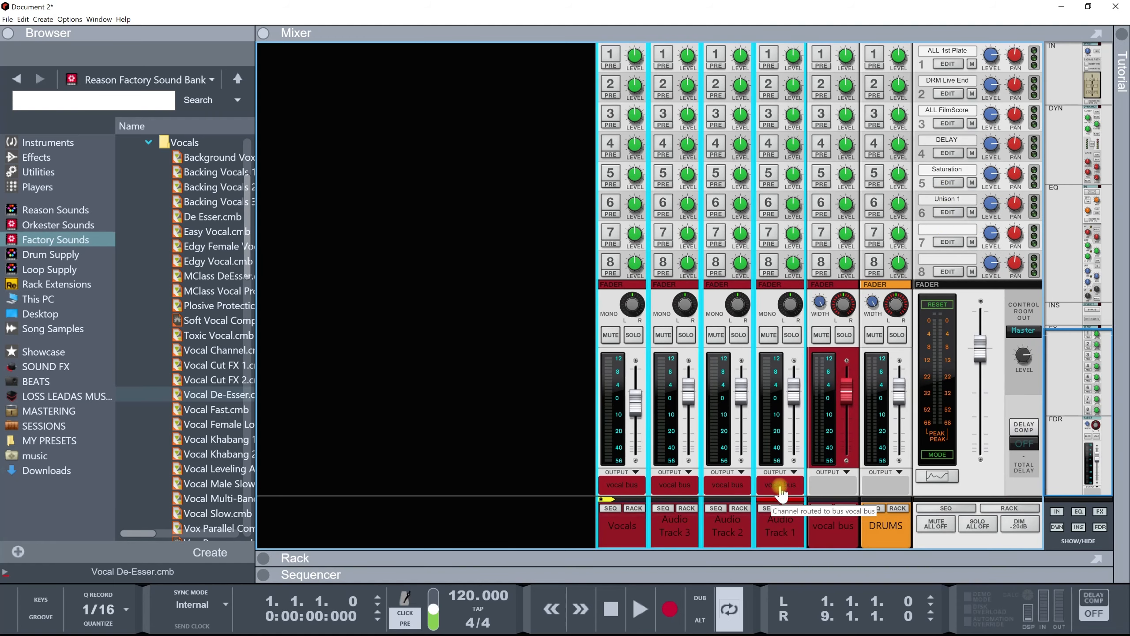
View the recolored vocal tracks in the sequencer and return to the mixer.
right_click(542, 407)
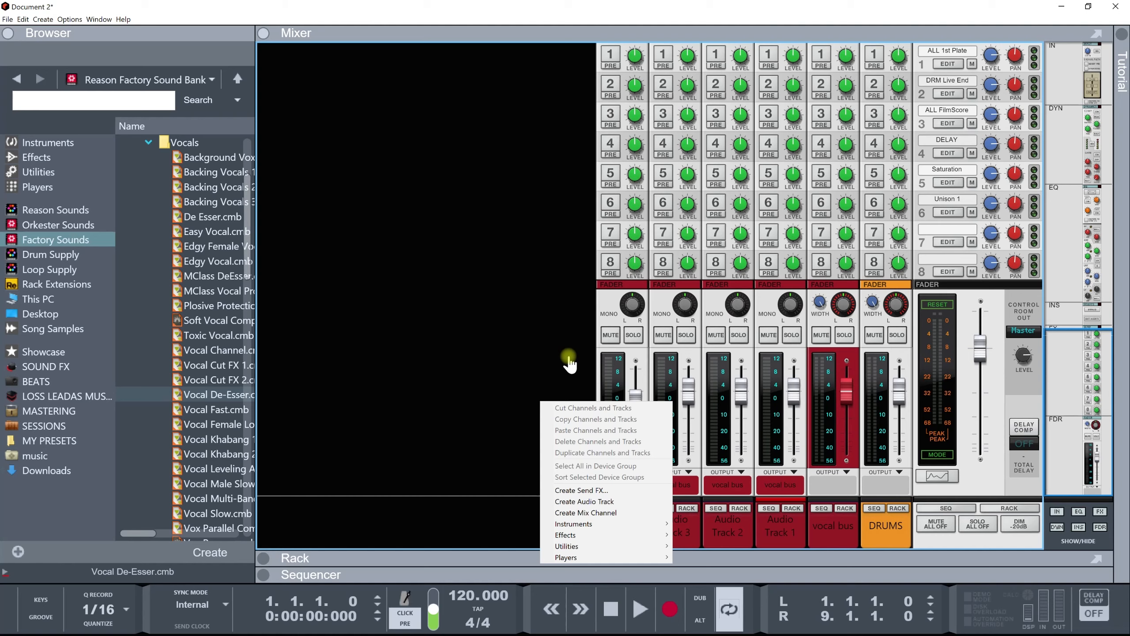
left_click(453, 558)
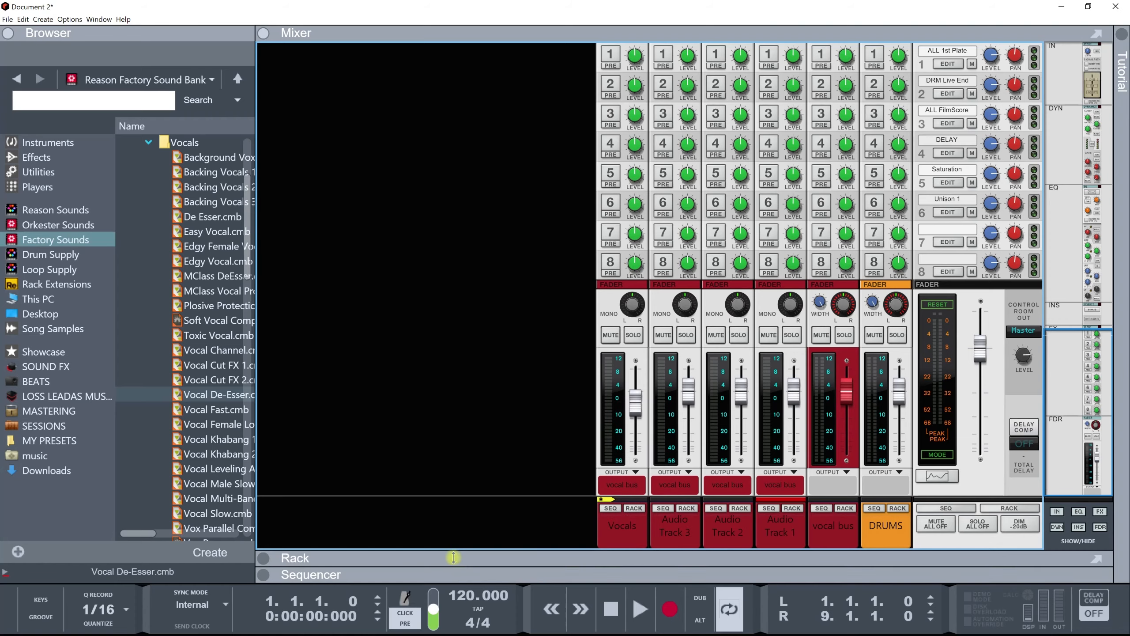
left_click(447, 573)
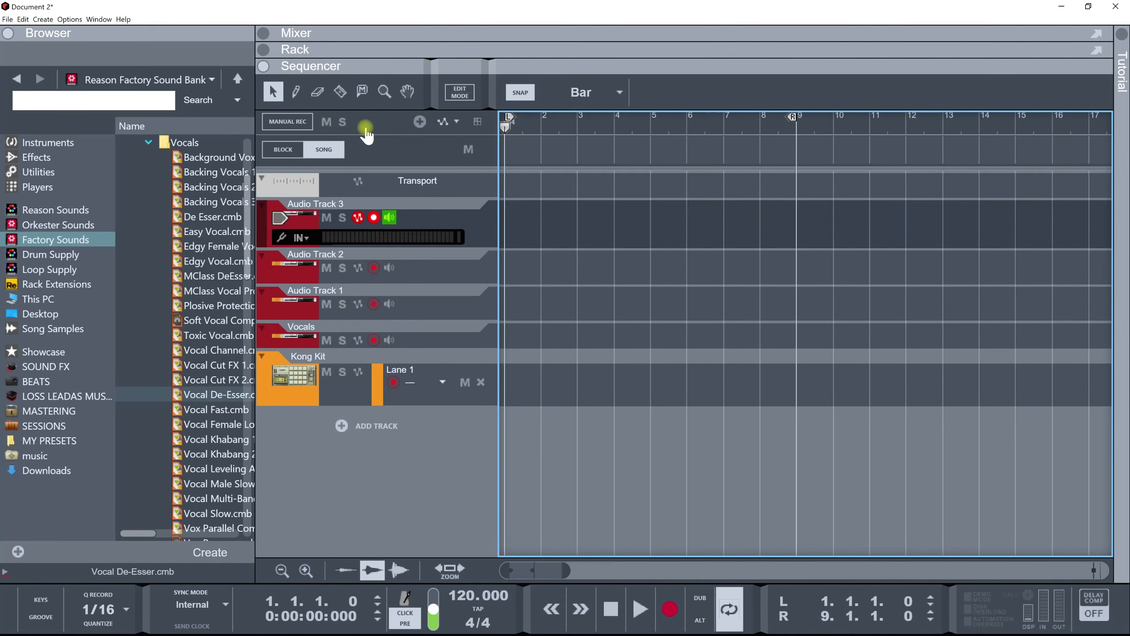
left_click(361, 53)
left_click(361, 33)
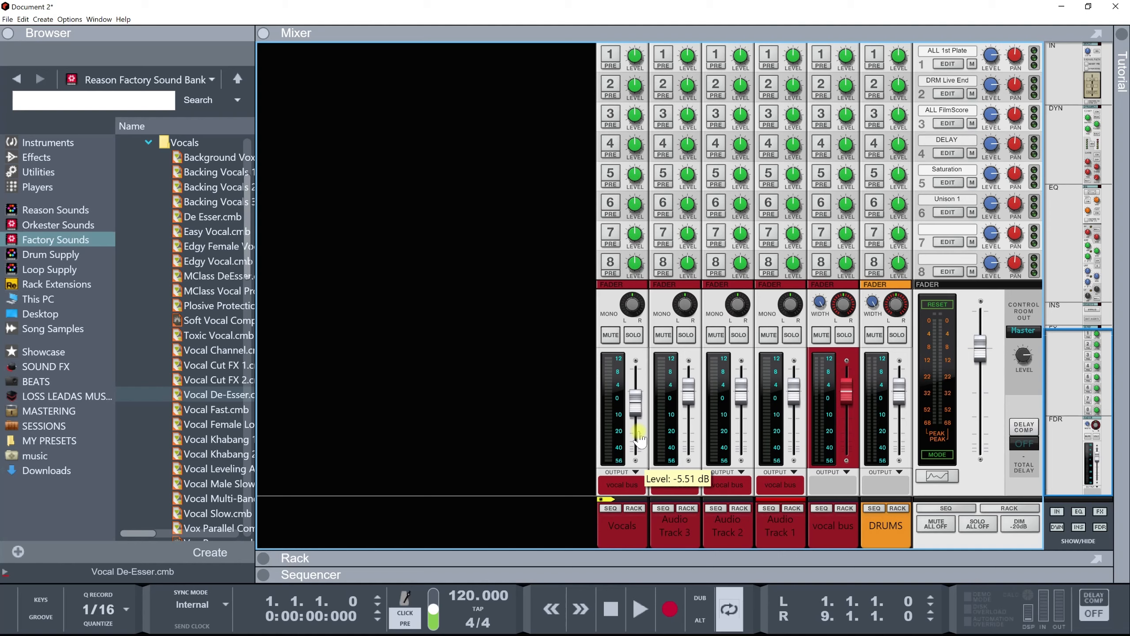
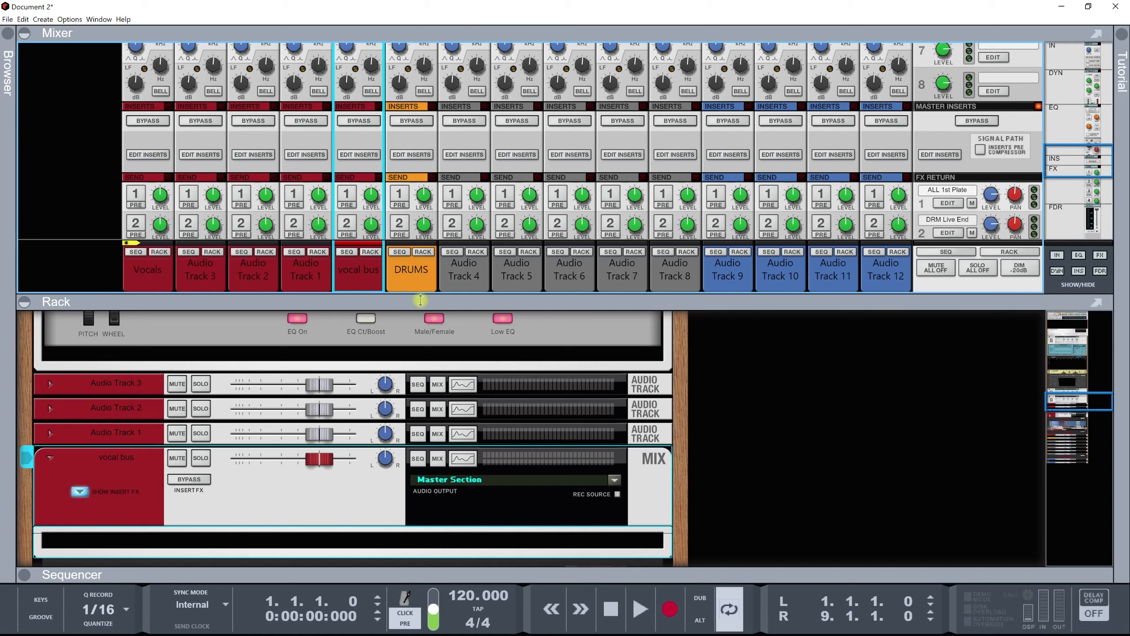
Show the sequencer at full size, look over the General preferences including the default song template, and close them.
double_click(404, 575)
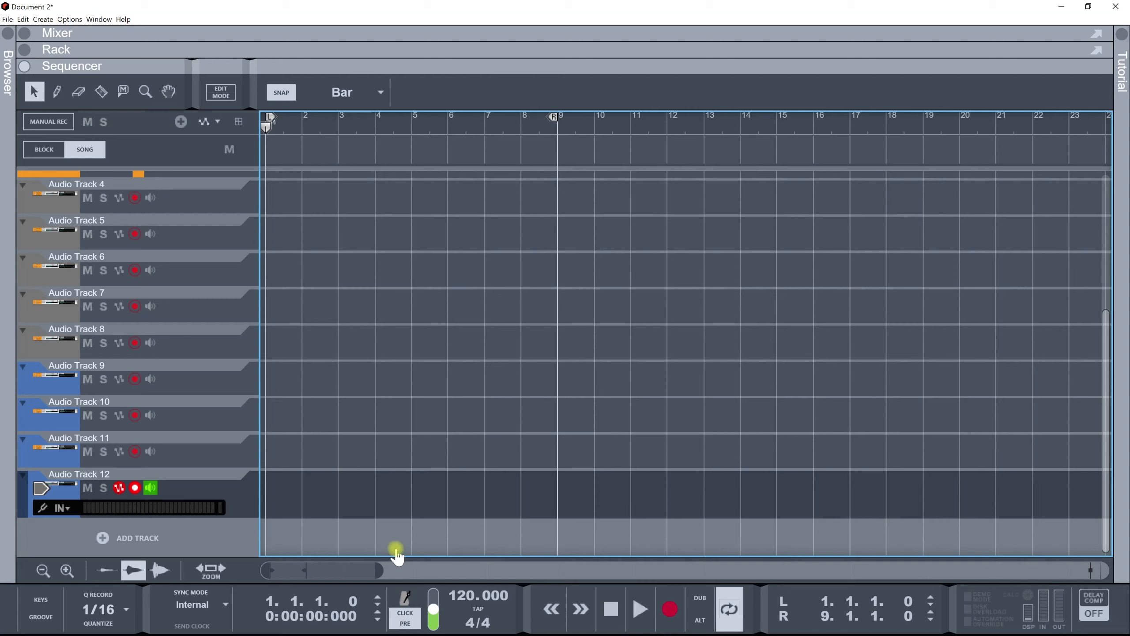
left_click(23, 20)
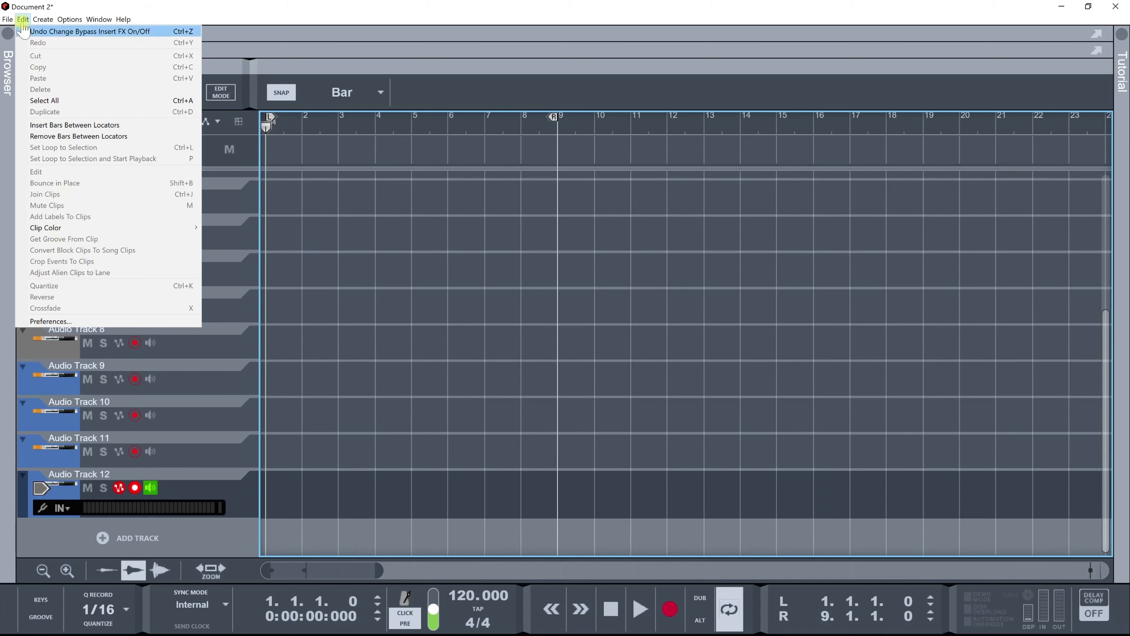
mouse_move(51, 22)
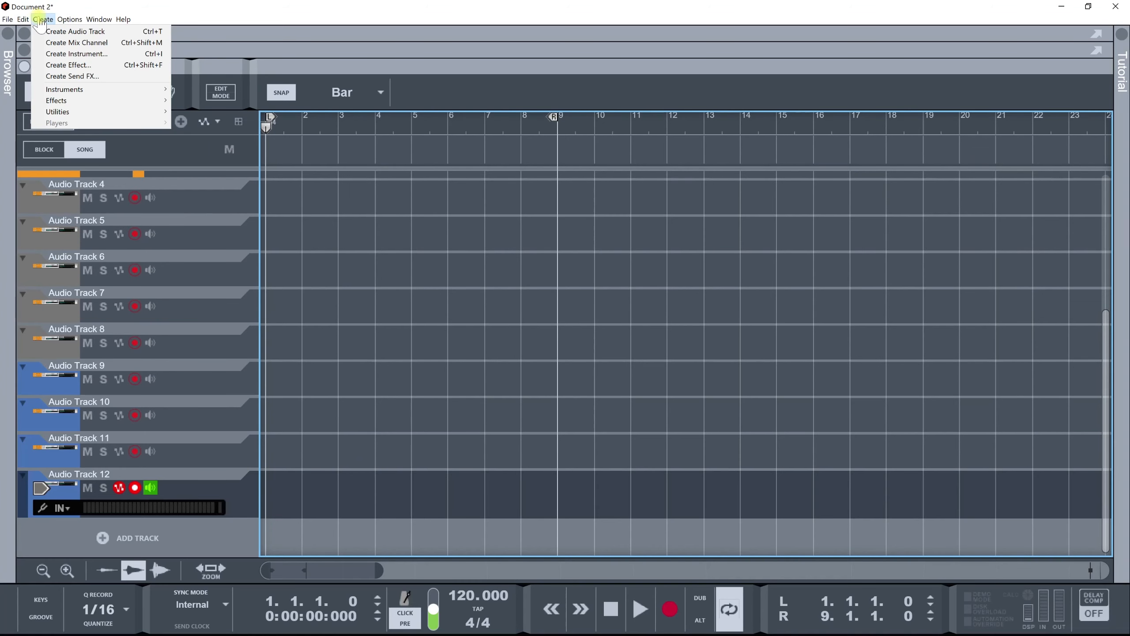
left_click(53, 328)
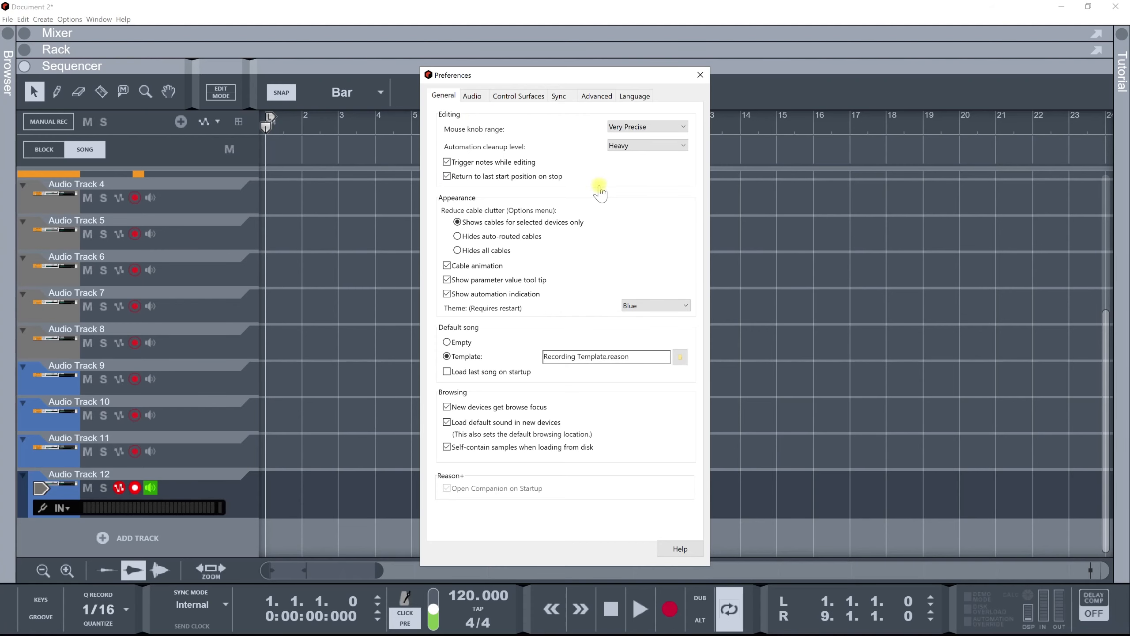
left_click(700, 74)
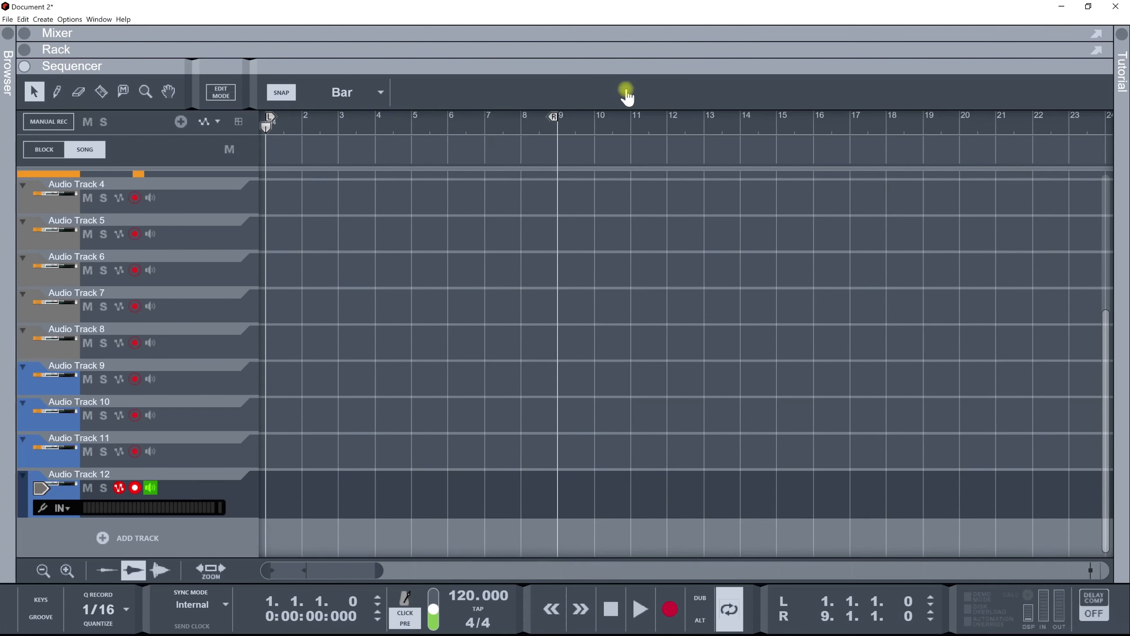
Show the rack and examine the MClass Vocal Processor's programmer mappings for the Analysis and Env Follower devices, including the target and source choices.
left_click(184, 50)
scroll(320, 287, "up", 6)
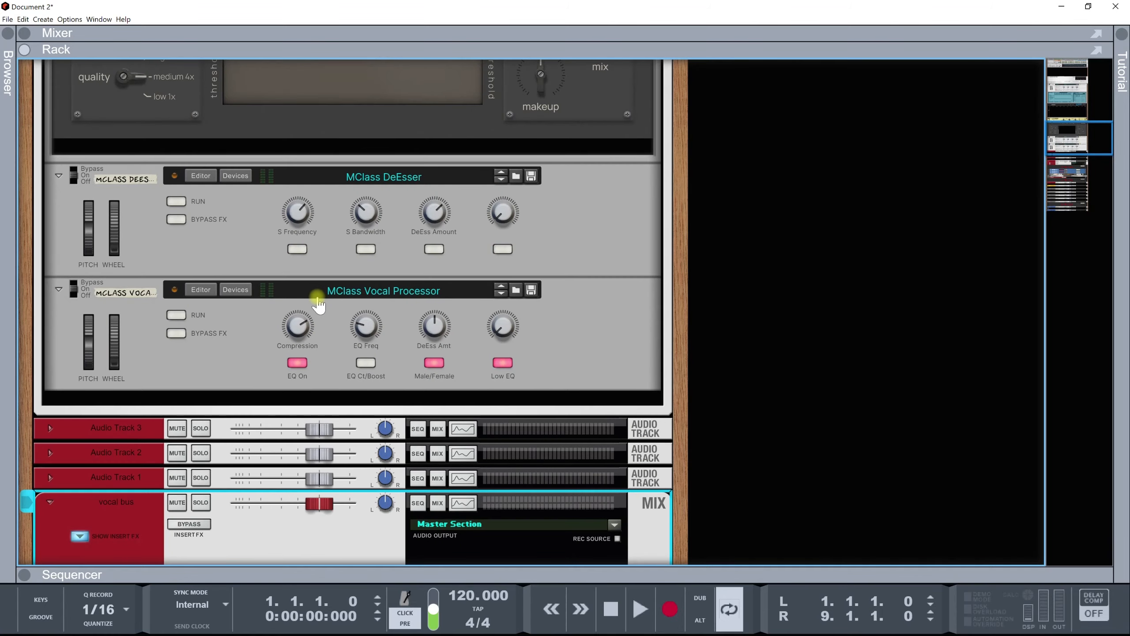
left_click(211, 290)
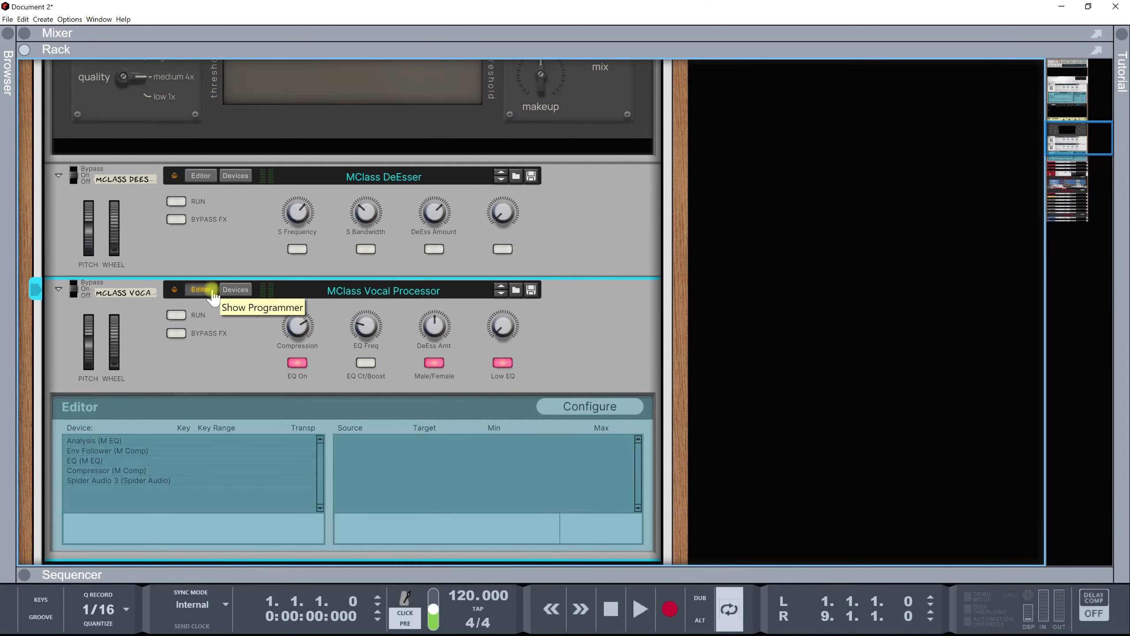
left_click(119, 441)
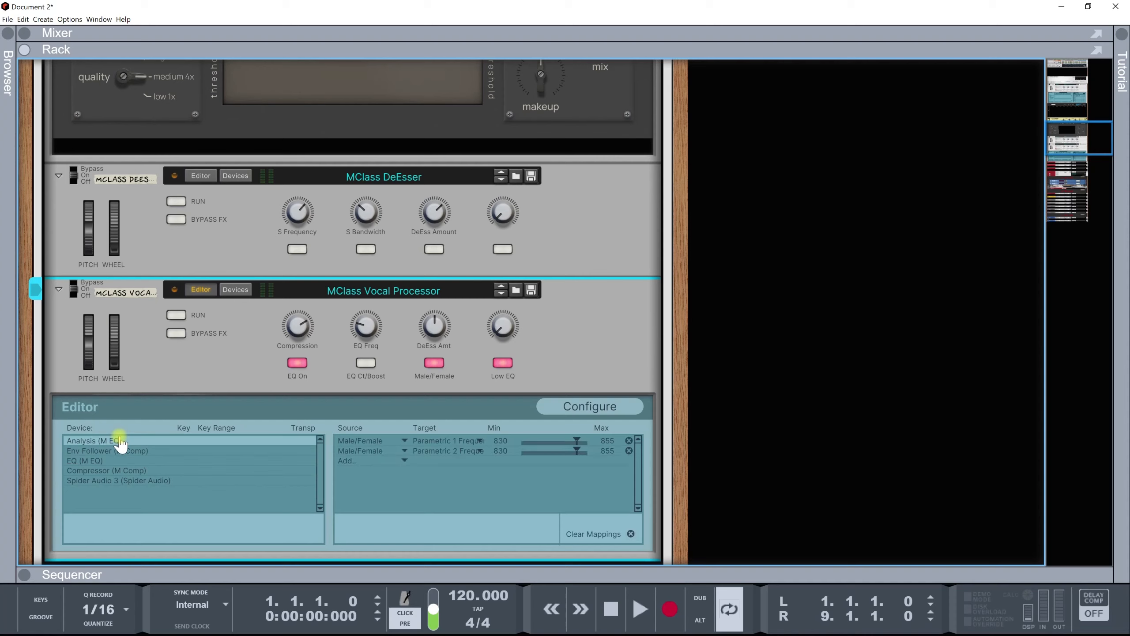
left_click(481, 440)
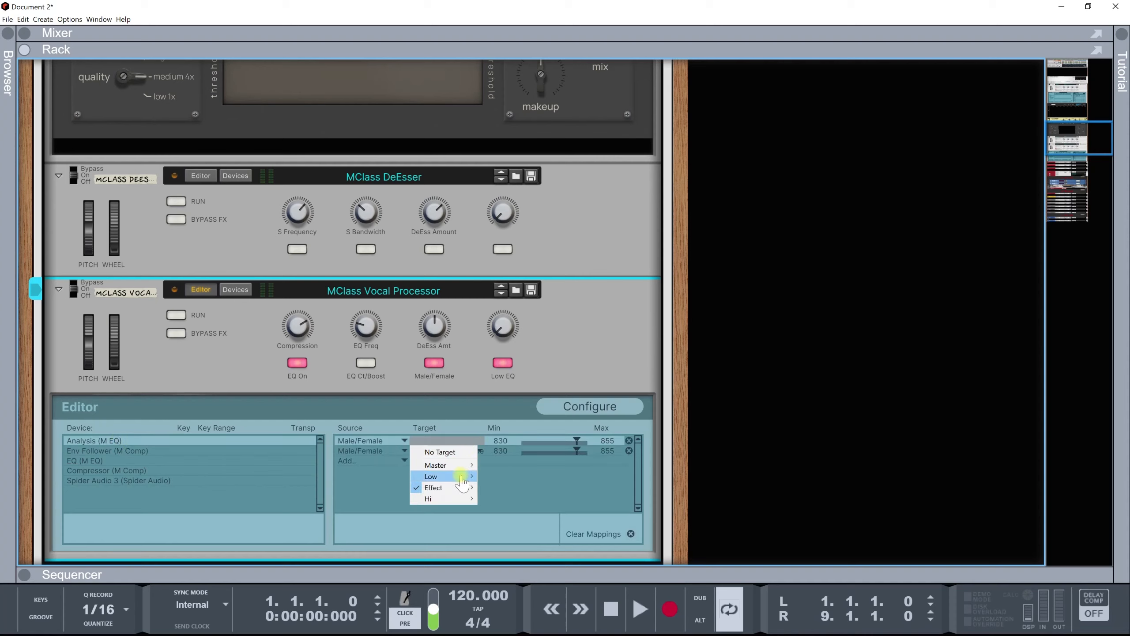
left_click(385, 486)
left_click(404, 462)
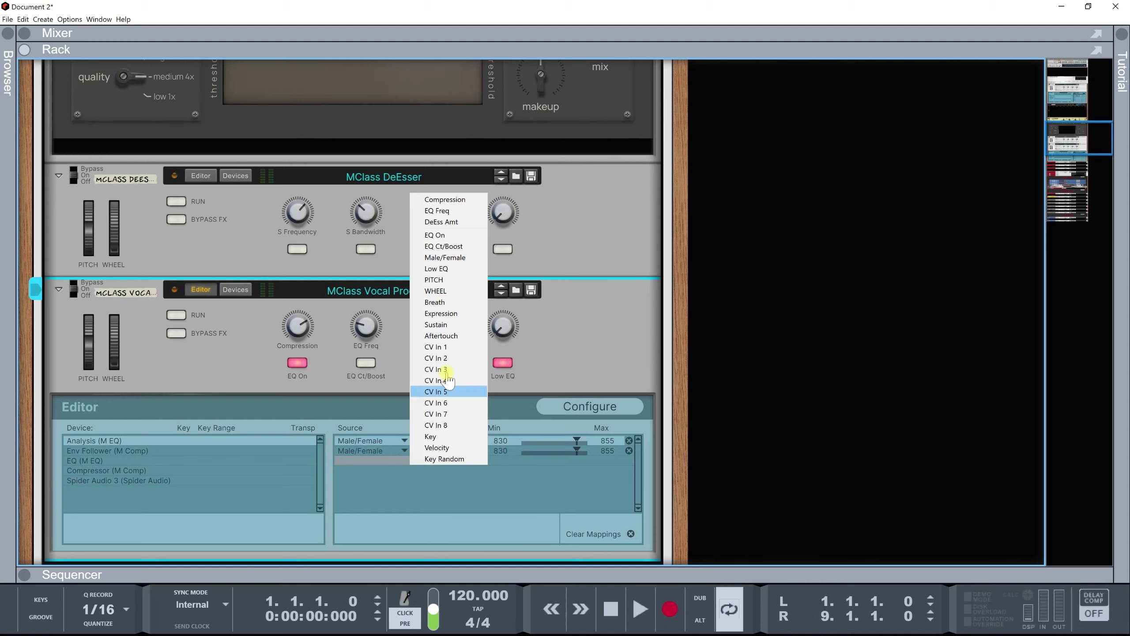
left_click(131, 452)
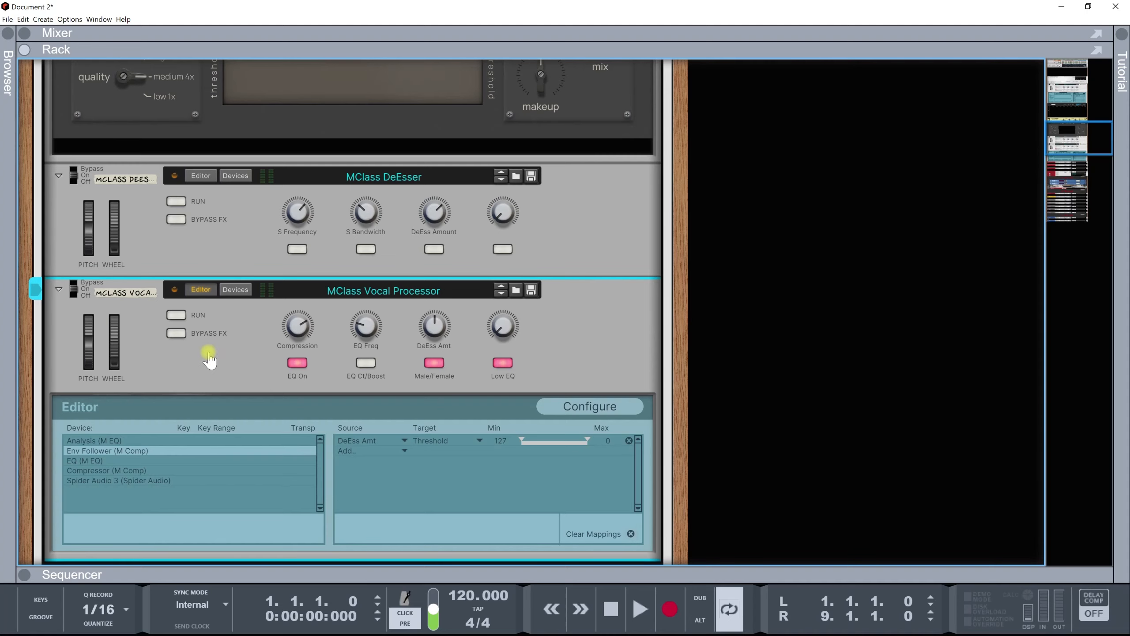
Open the Basic Master Output Combinator's configuration and move its fourth knob slightly toward the third, checking the knob's spacing and alignment options.
scroll(196, 352, "up", 4)
scroll(194, 356, "up", 20)
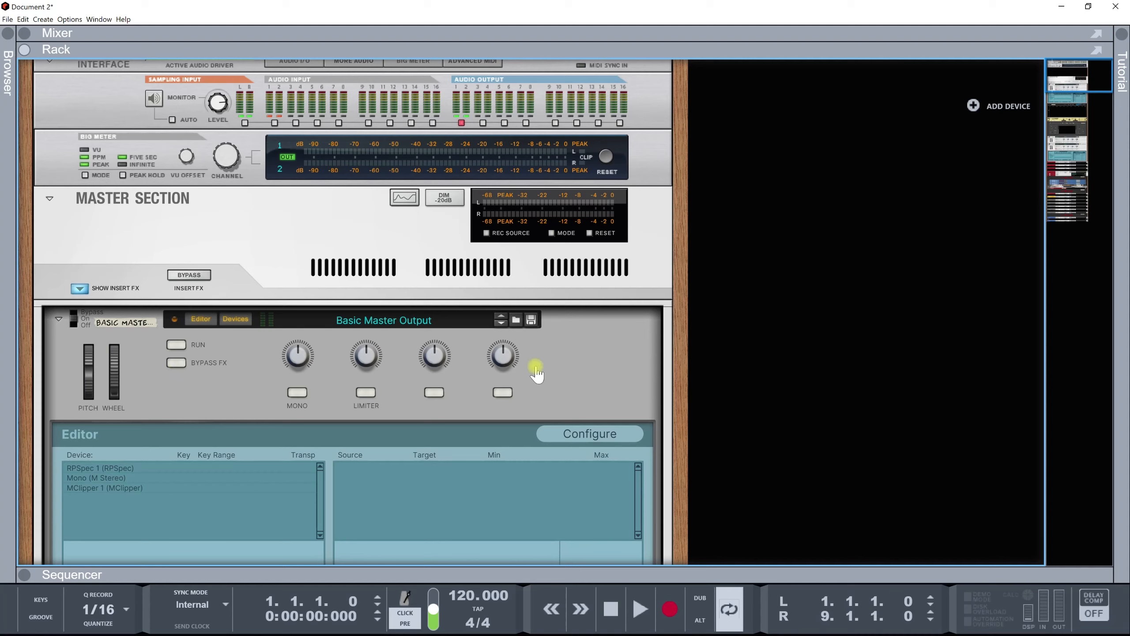
right_click(560, 357)
left_click(585, 434)
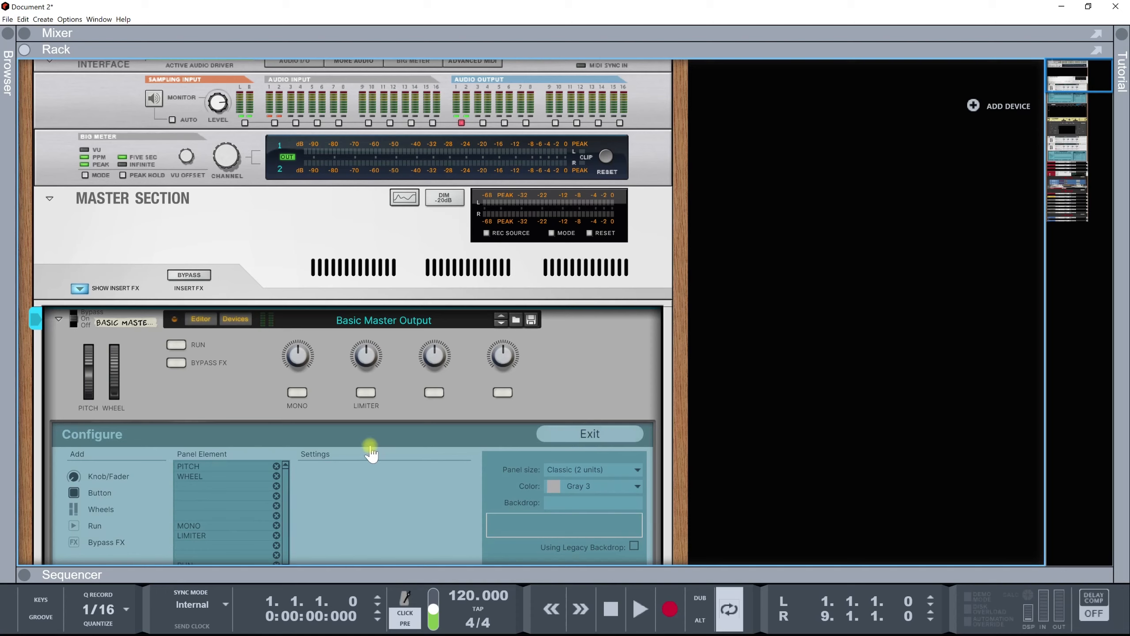
left_click(520, 361)
left_click_drag(534, 364, 499, 363)
left_click(518, 346)
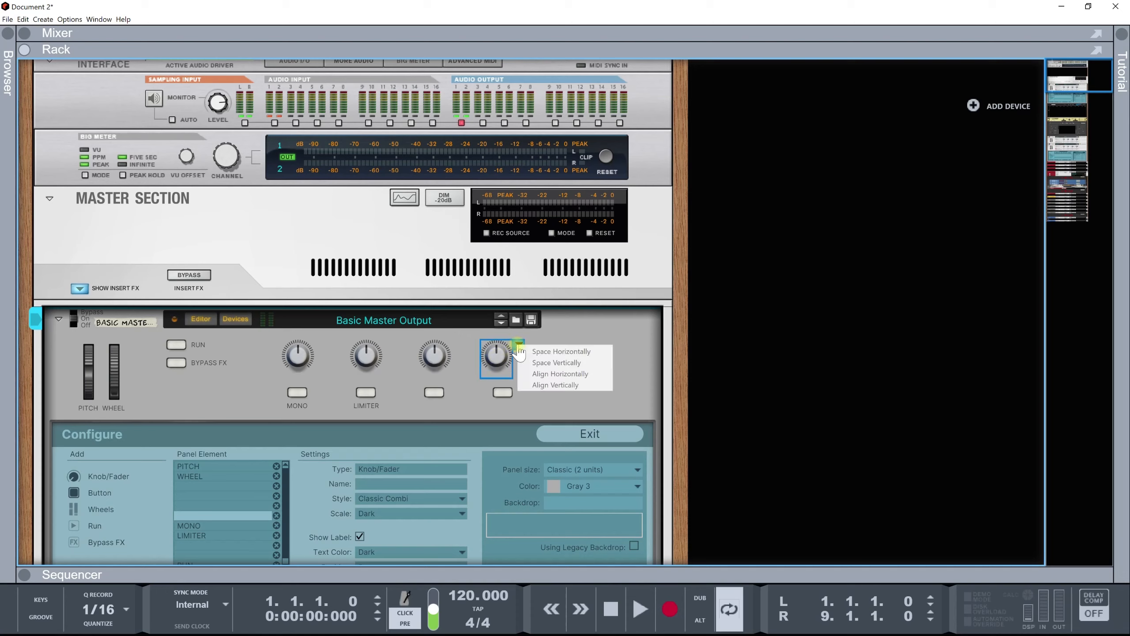
left_click(567, 334)
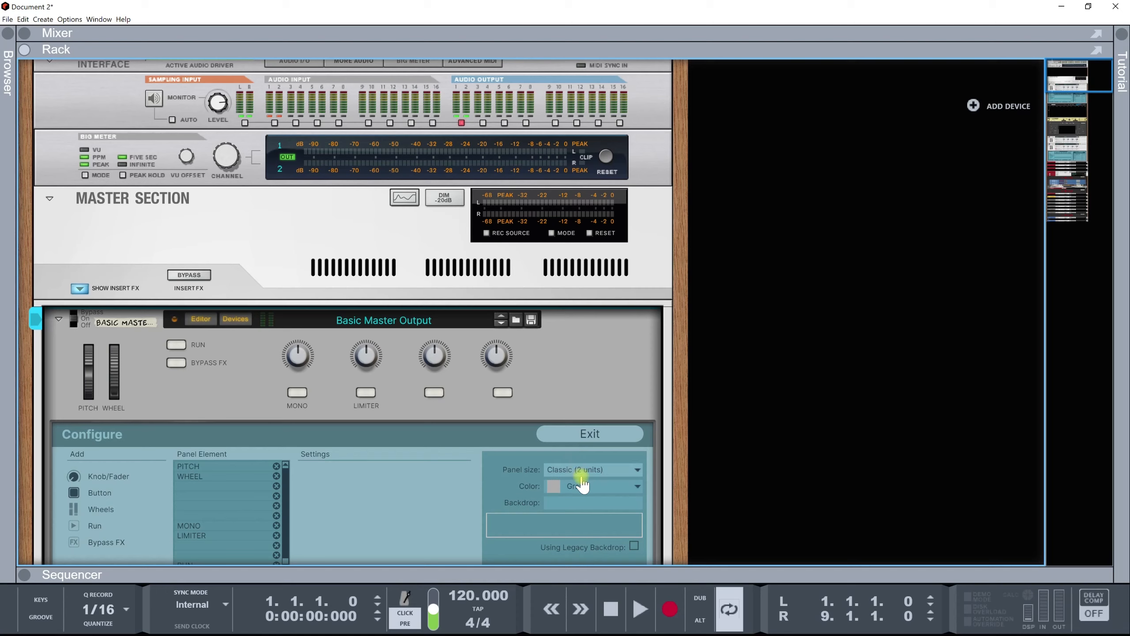
Look at the panel appearance settings and the backdrop image browser, closing the browser without choosing an image.
left_click(607, 481)
left_click(518, 428)
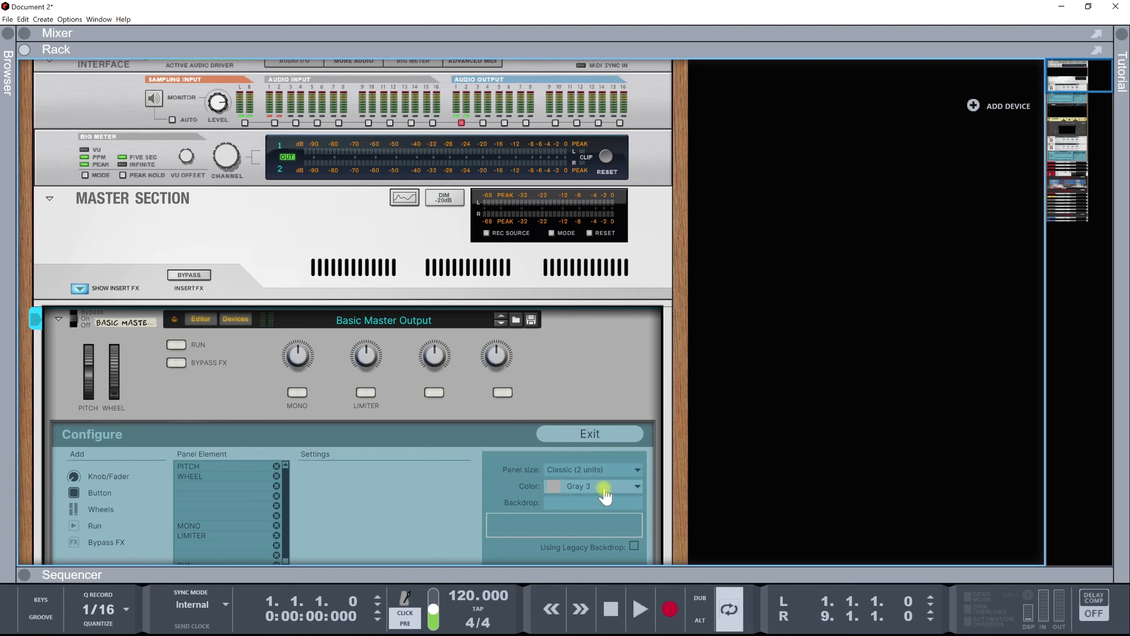
left_click(562, 506)
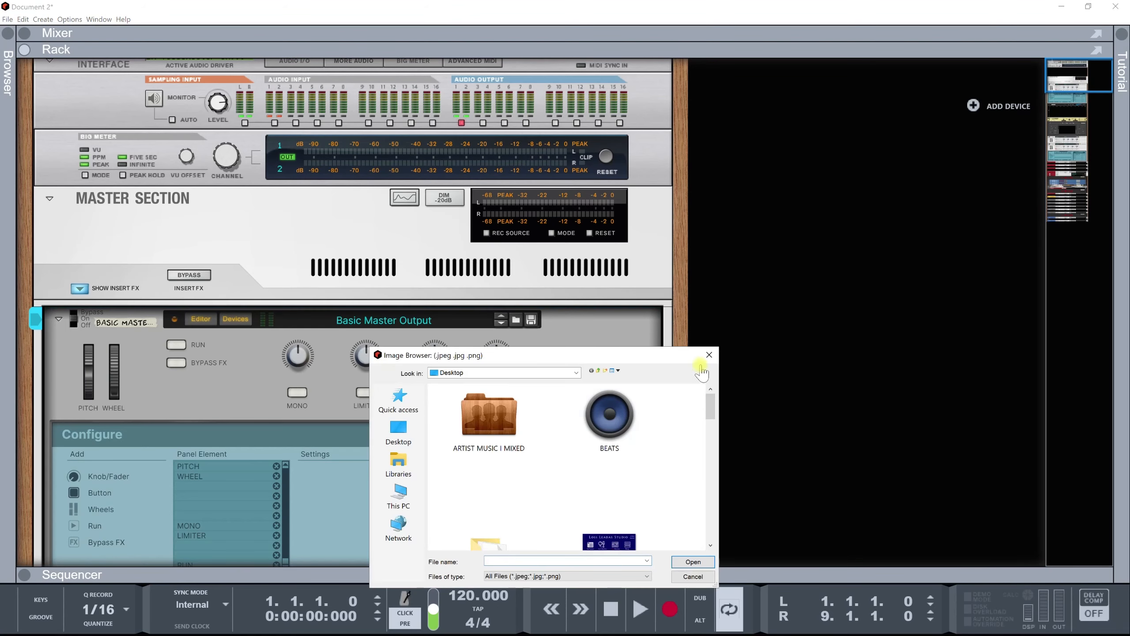
left_click(714, 353)
scroll(409, 465, "down", 3)
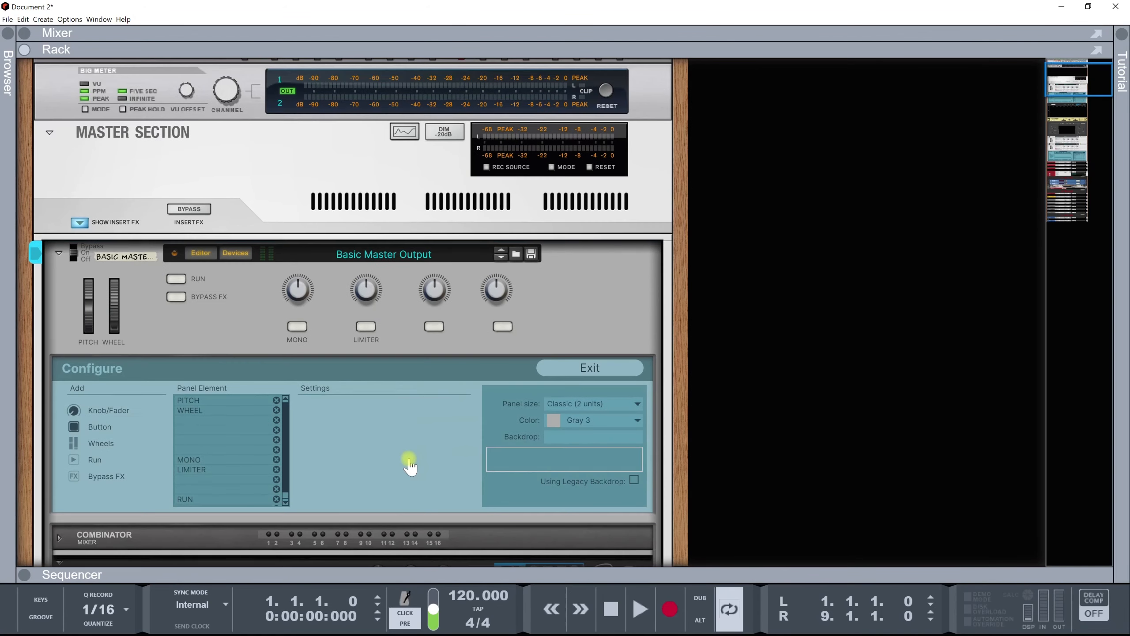
Move the Combinator's first knob slightly away from the second knob and select the other unnamed knobs one after another.
left_click(202, 419)
scroll(191, 425, "down", 1)
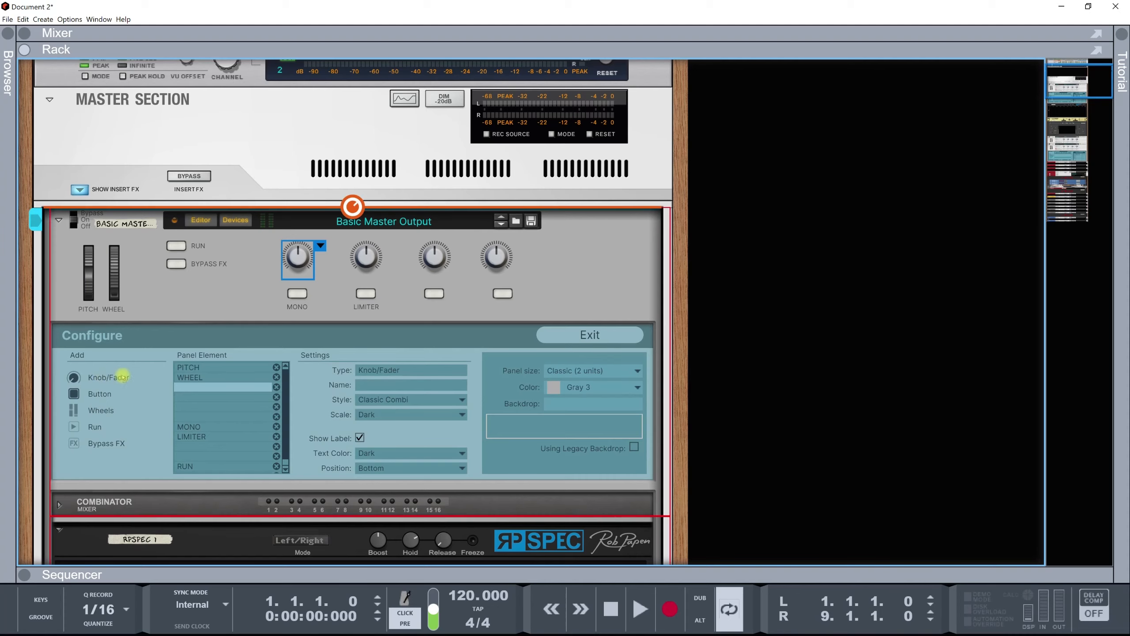
scroll(231, 384, "down", 4)
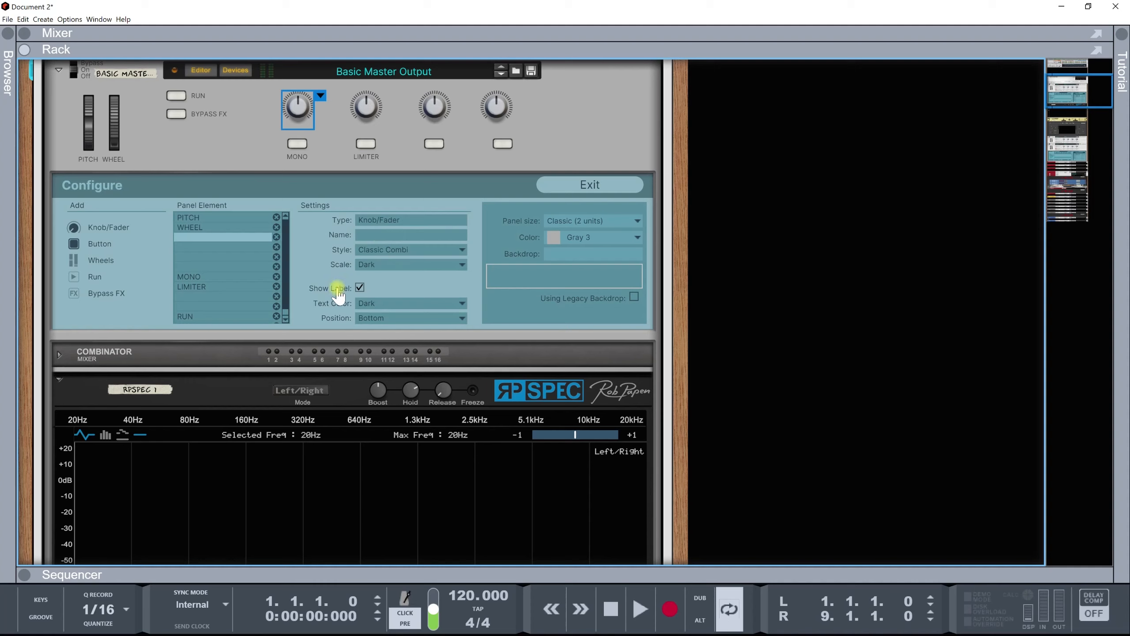
scroll(335, 294, "up", 1)
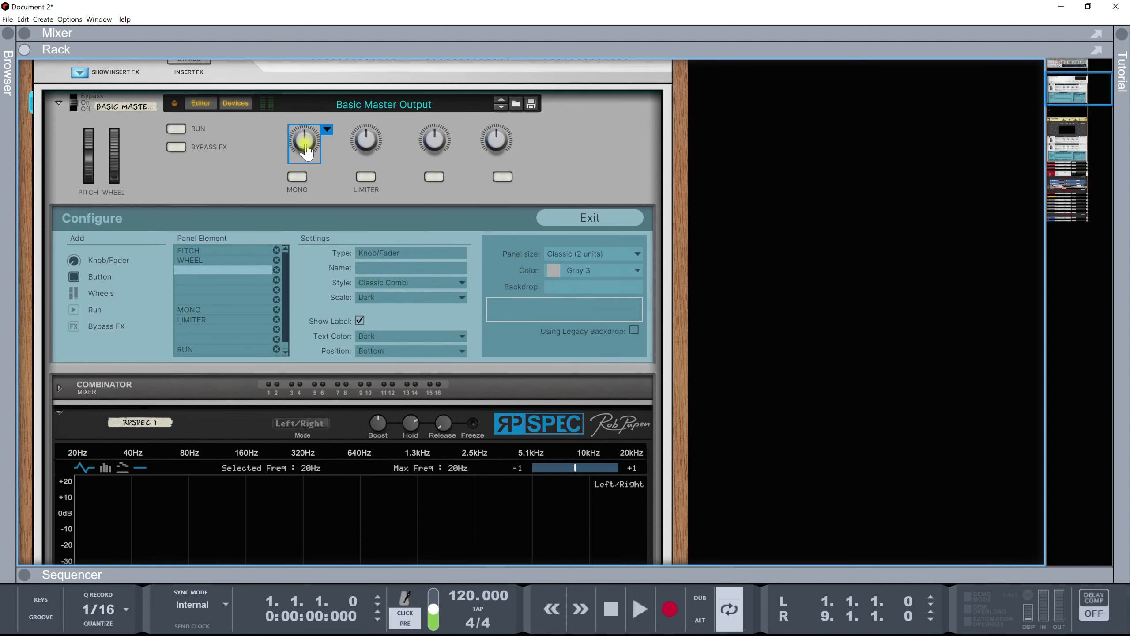
mouse_move(299, 149)
left_mouse_down()
mouse_move(435, 153)
mouse_move(297, 141)
left_mouse_up()
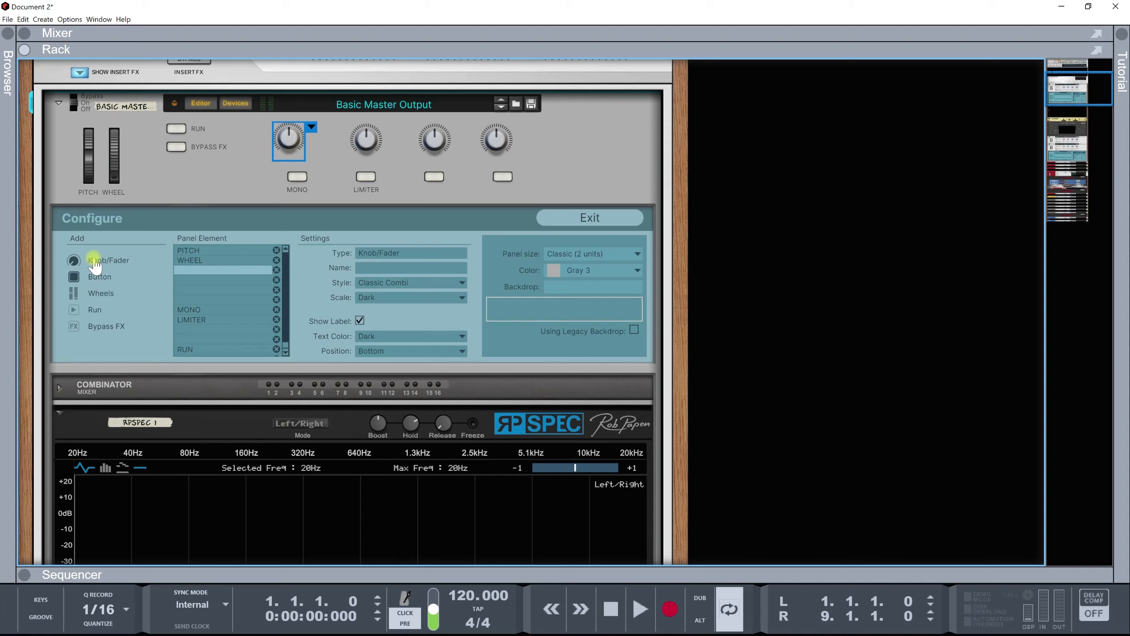
left_click(187, 280)
left_click(193, 290)
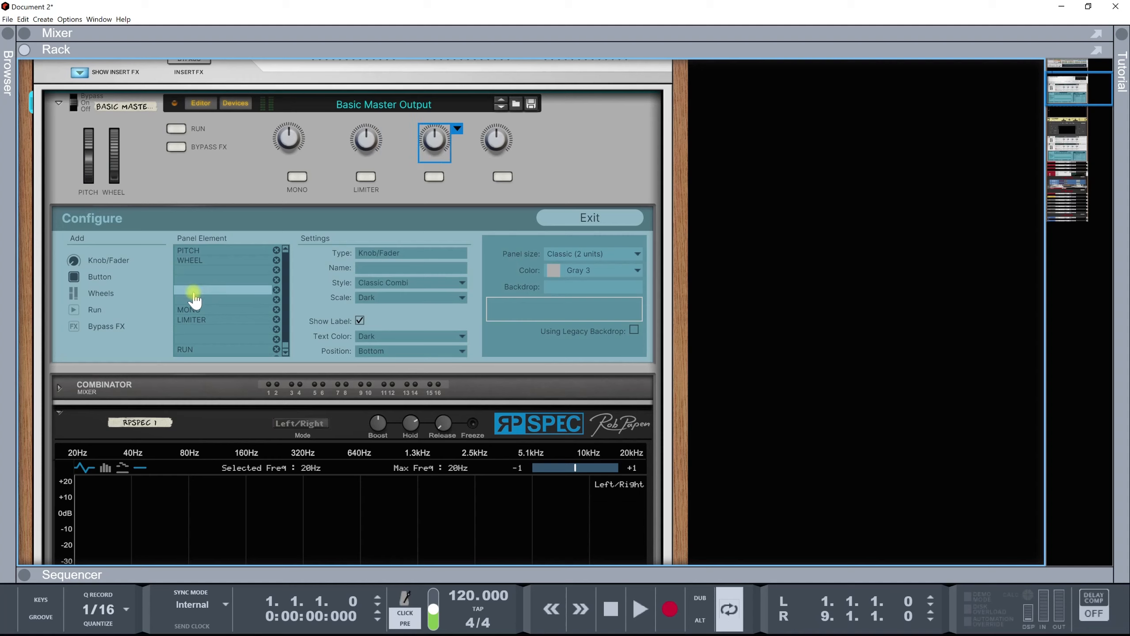
left_click(194, 300)
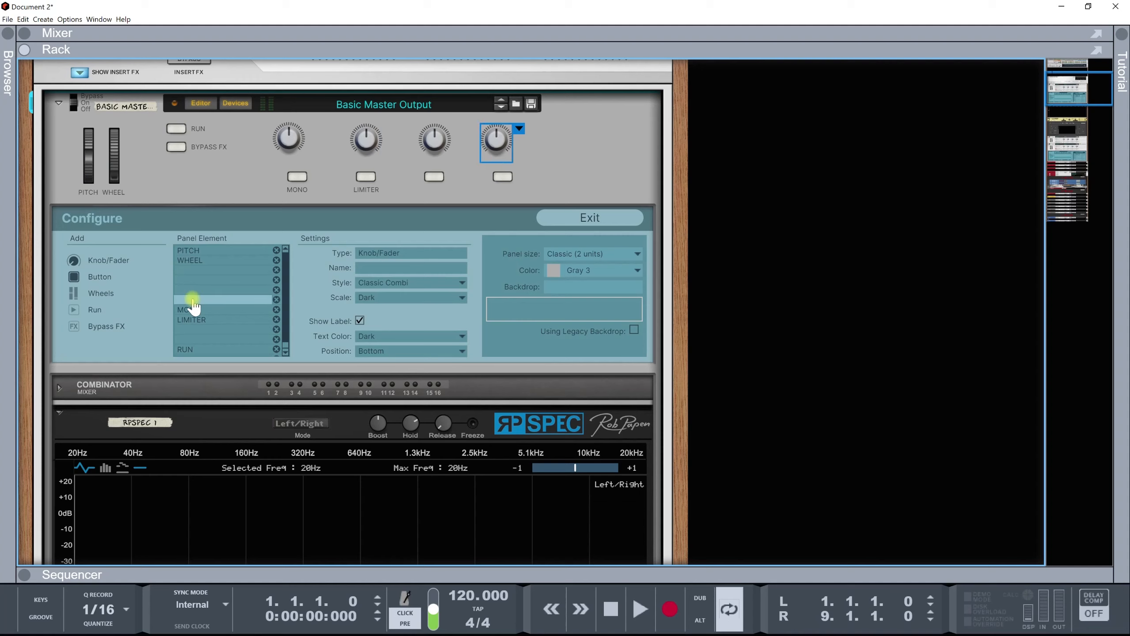
Set the first knob's style to Dark Gray Big and check its text color options without changing them.
left_click(196, 270)
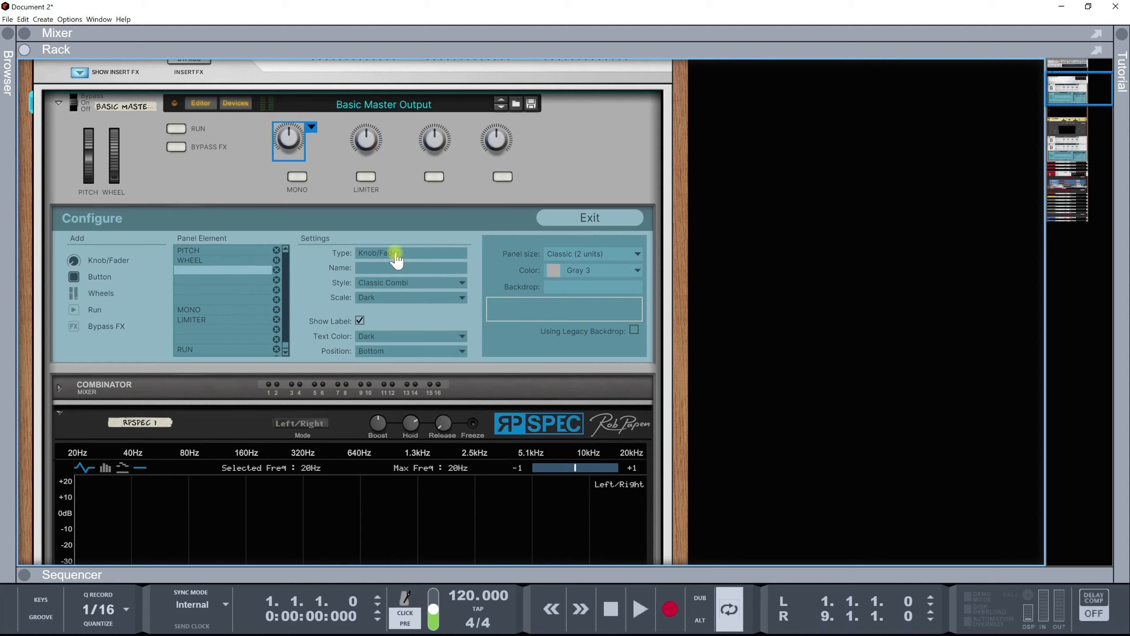
left_click(421, 283)
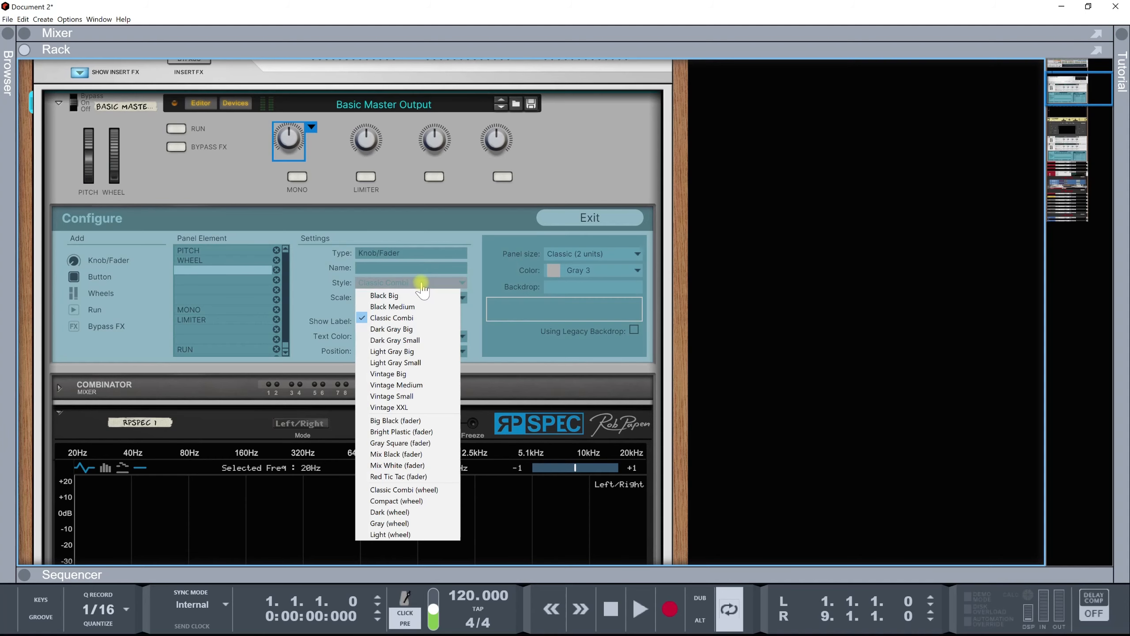
left_click(405, 328)
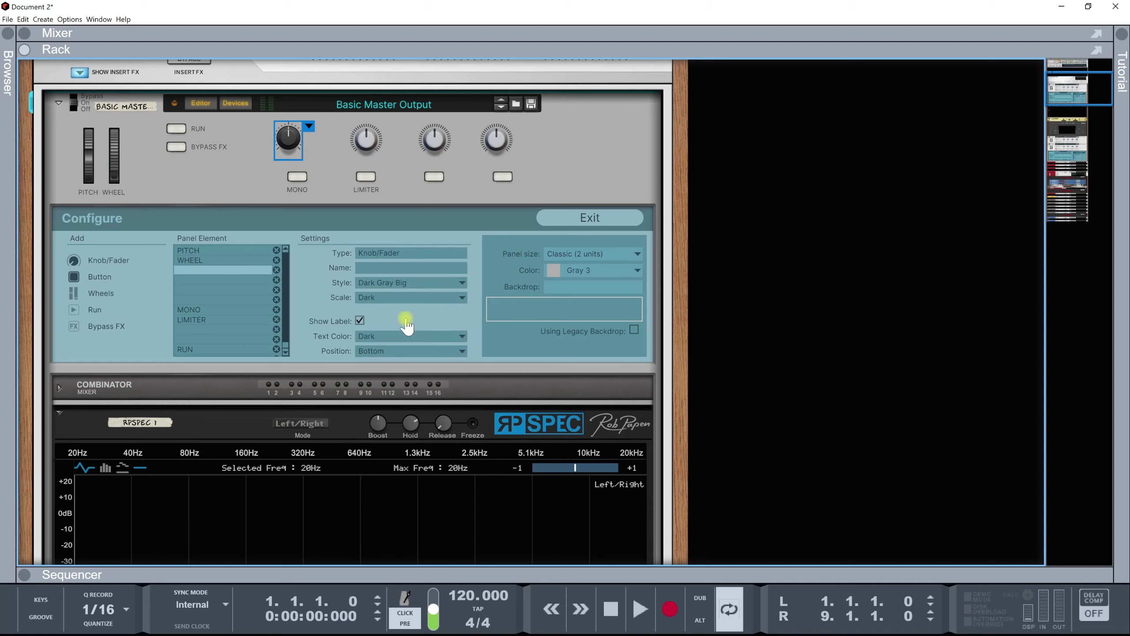
left_click(405, 337)
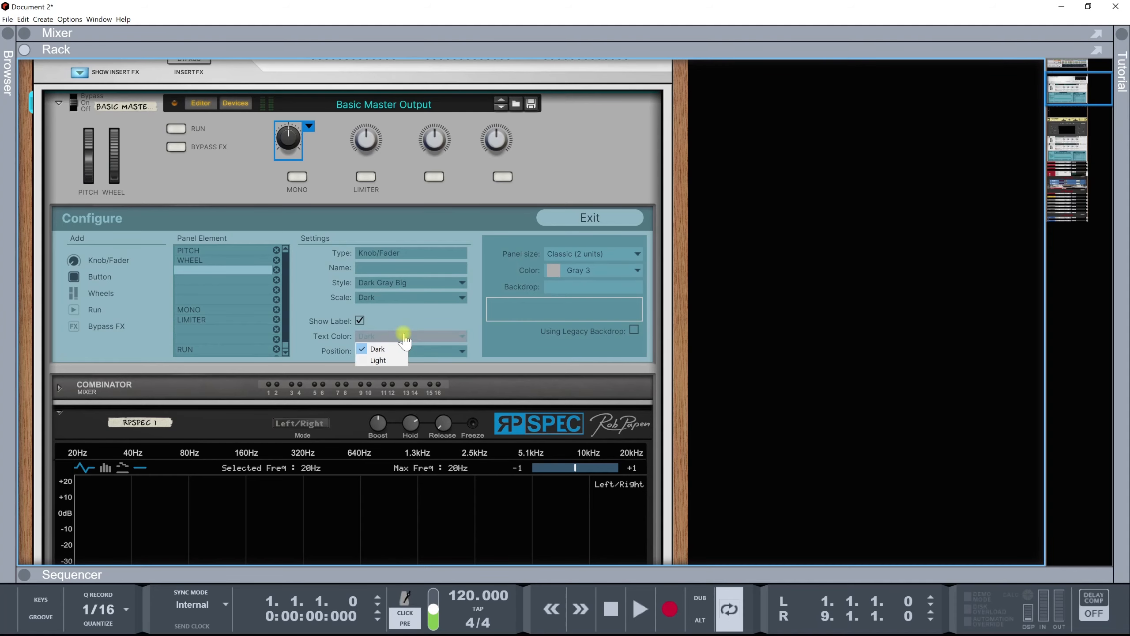
left_click(318, 298)
Try the Small, Medium, Big, Bigger and Huge panel sizes on the Combinator and return it to Classic (2 units).
left_click(618, 252)
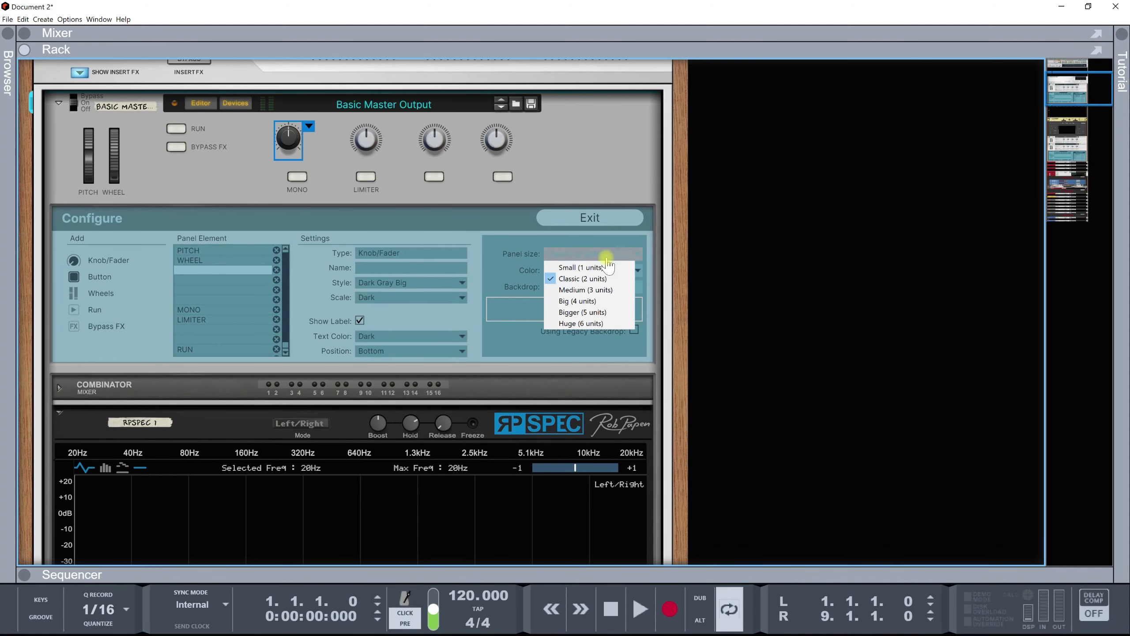
left_click(599, 267)
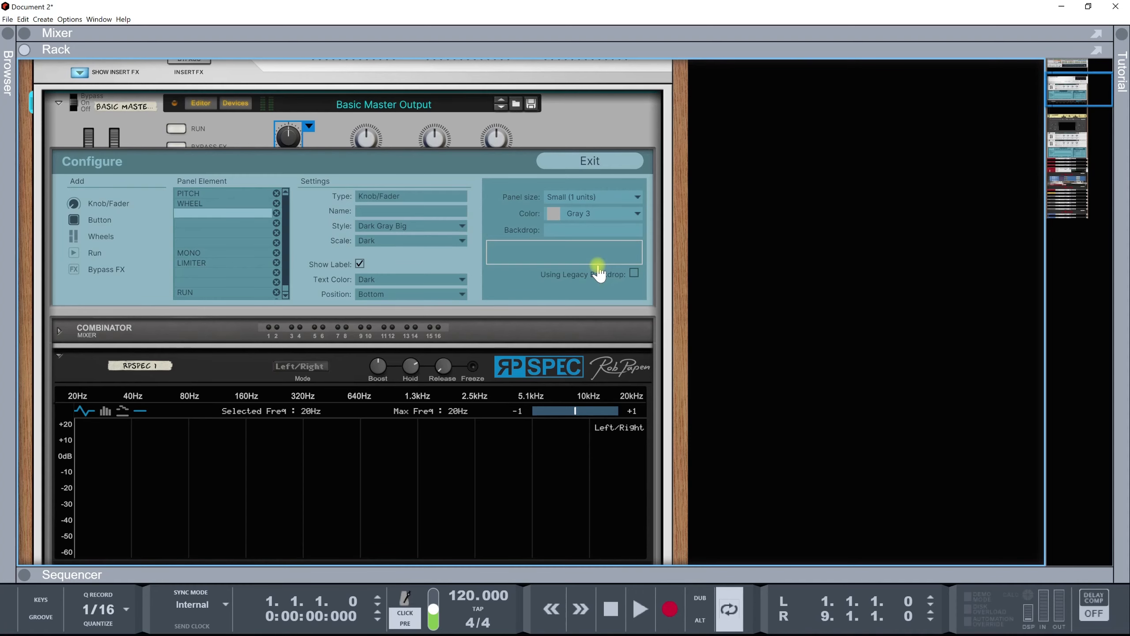
left_click(602, 199)
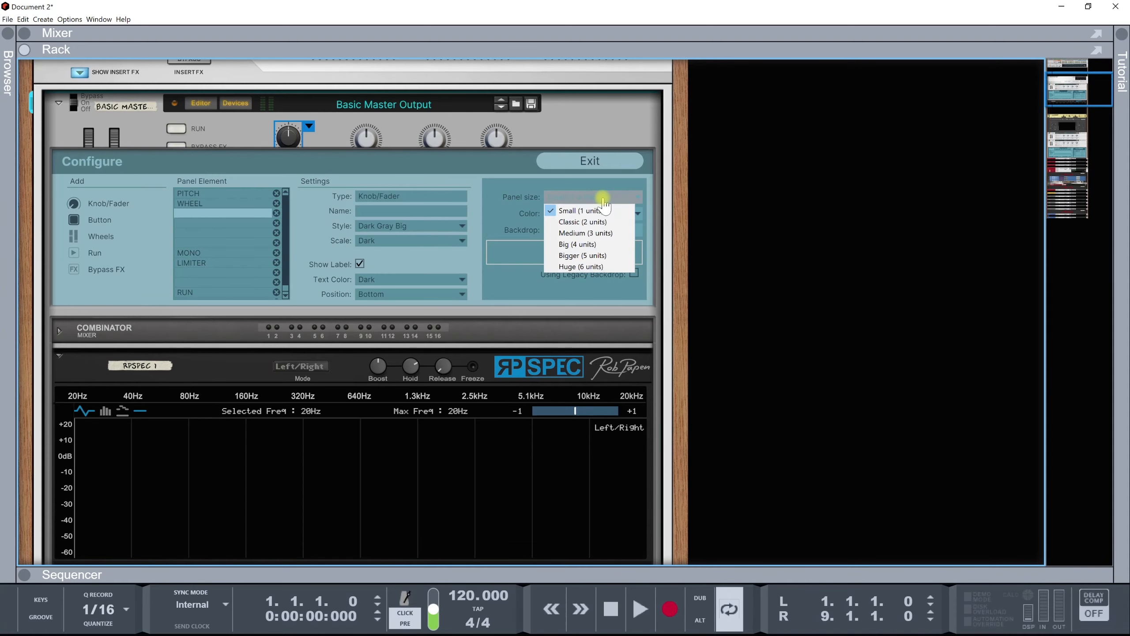
left_click(600, 232)
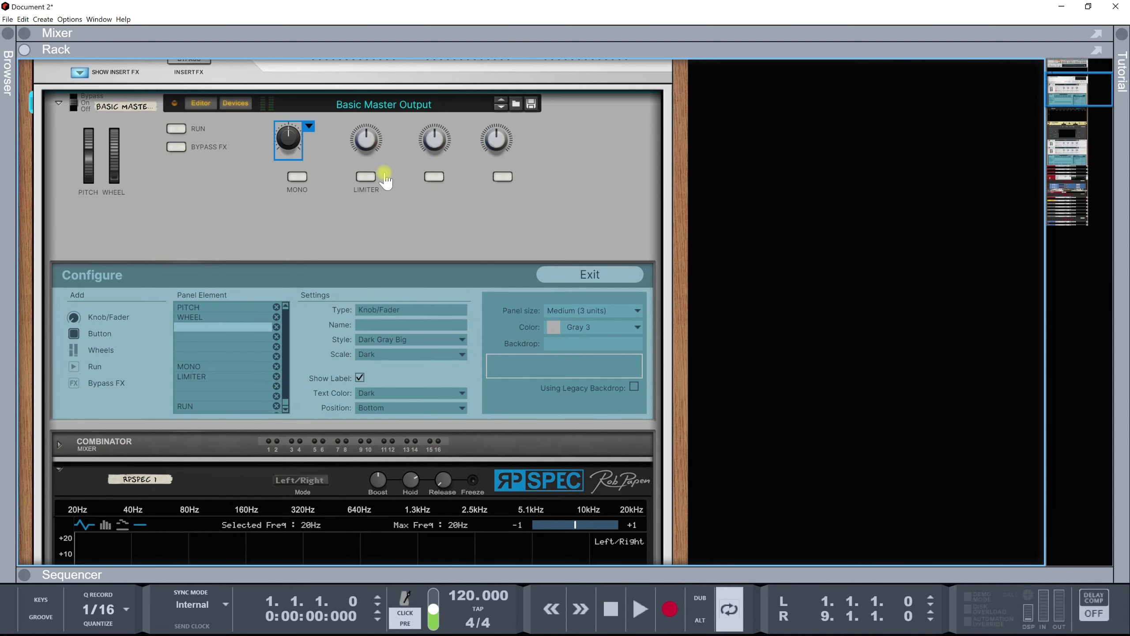
left_click(592, 311)
left_click(578, 358)
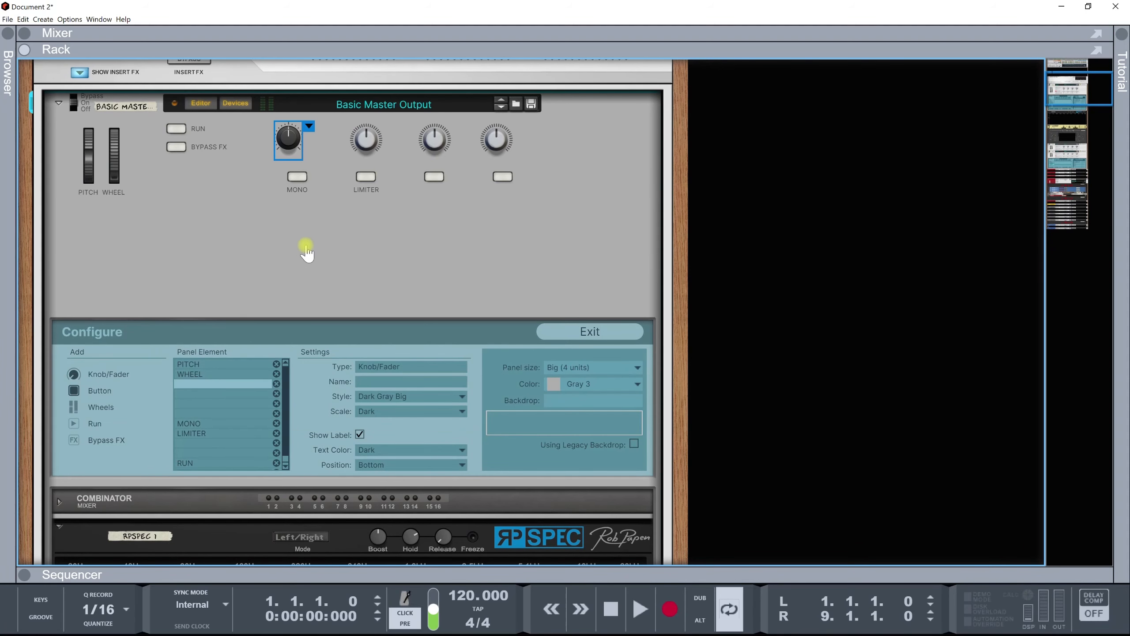
left_click(579, 367)
left_click(587, 428)
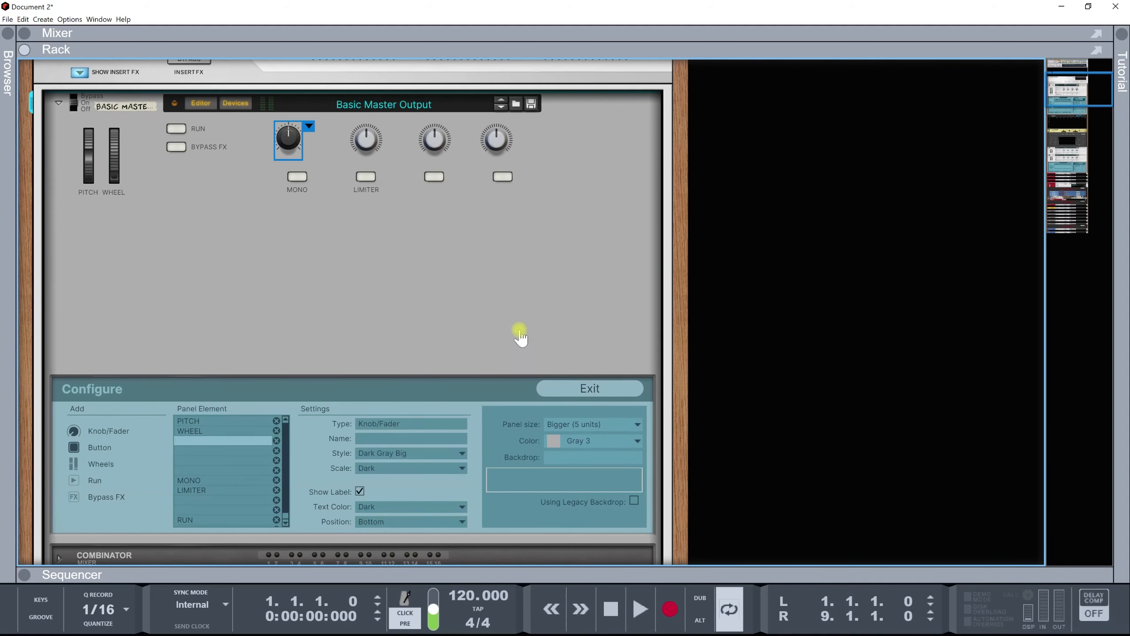
left_click(585, 424)
left_click(595, 491)
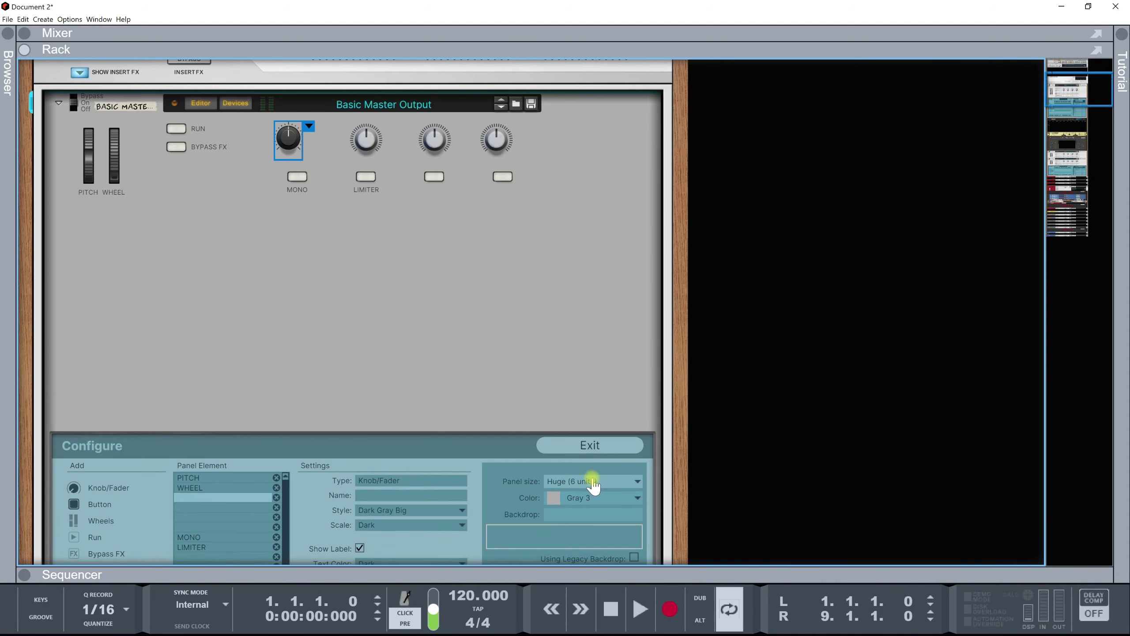
left_click(593, 484)
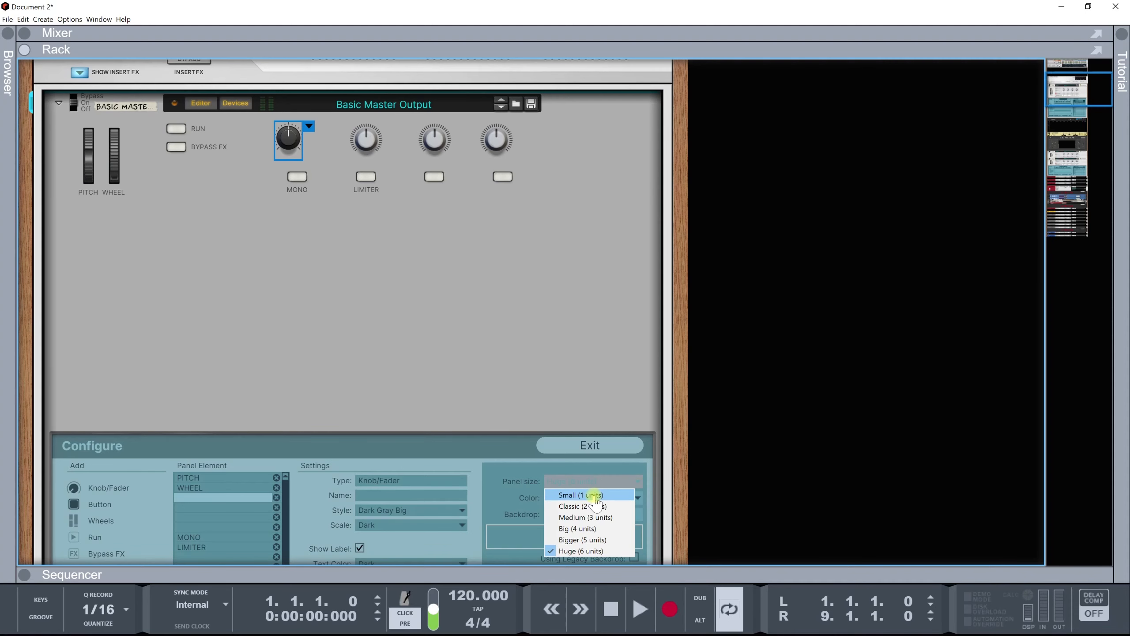
left_click(594, 496)
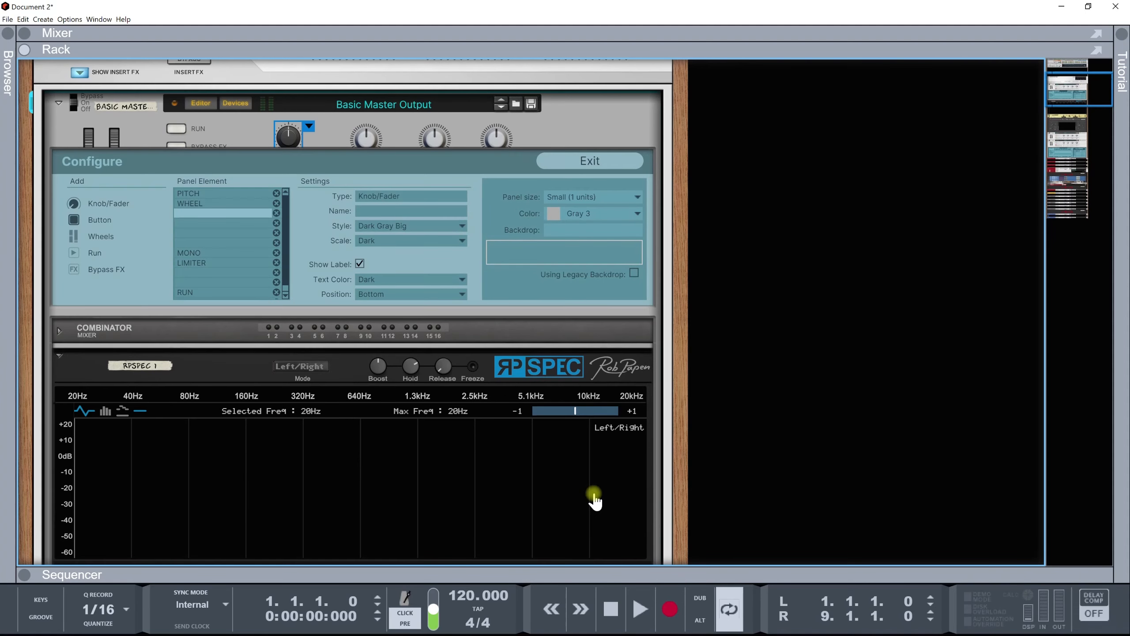
left_click(589, 198)
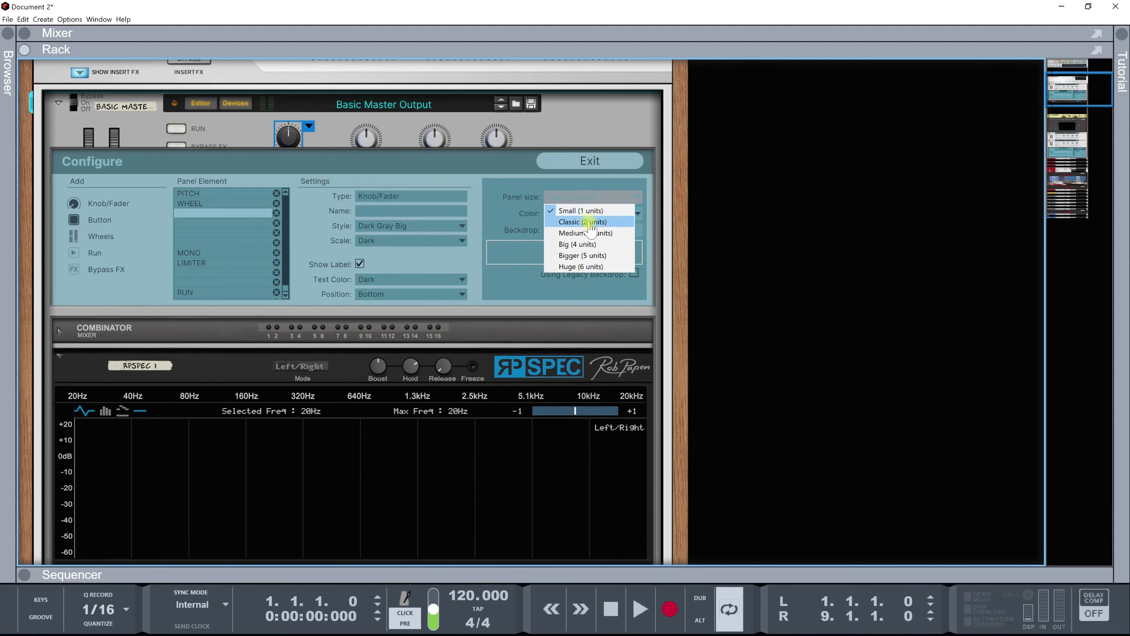
left_click(591, 222)
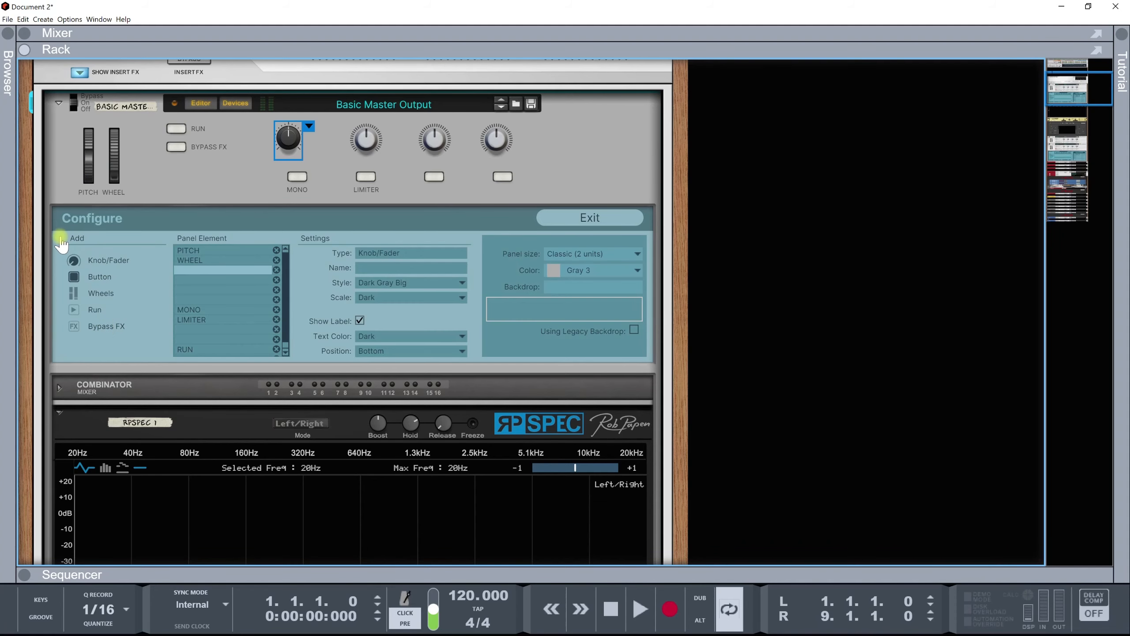
Select the fourth knob and view its spacing and alignment options without applying any.
mouse_move(73, 237)
left_mouse_down()
mouse_move(206, 179)
mouse_move(83, 221)
left_mouse_up()
right_click(515, 125)
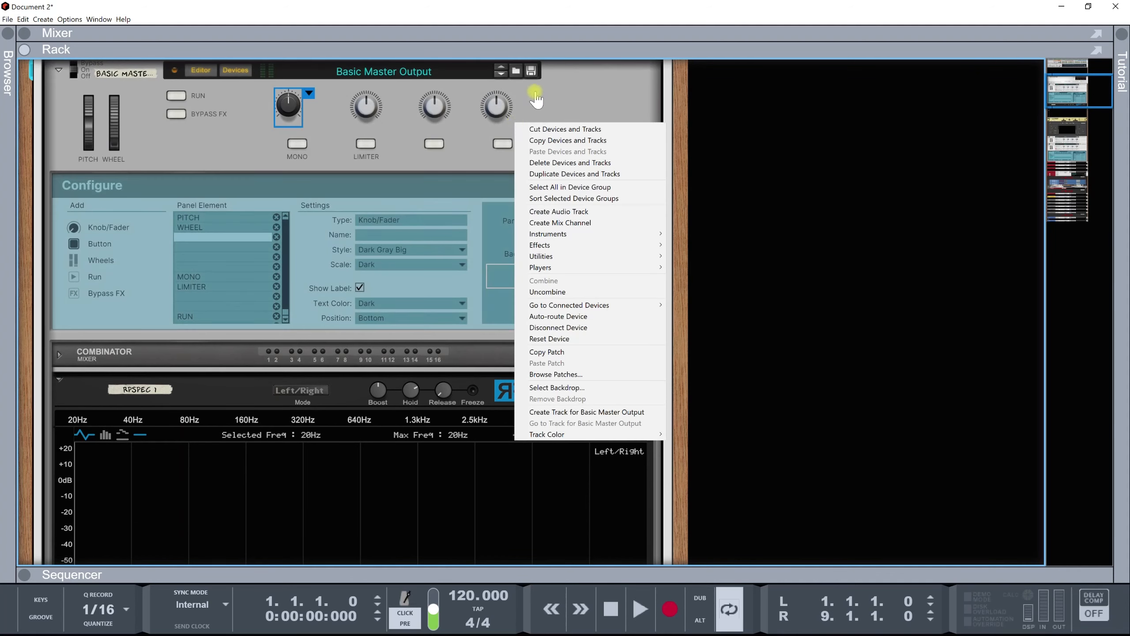
left_click(535, 98)
left_click(497, 105)
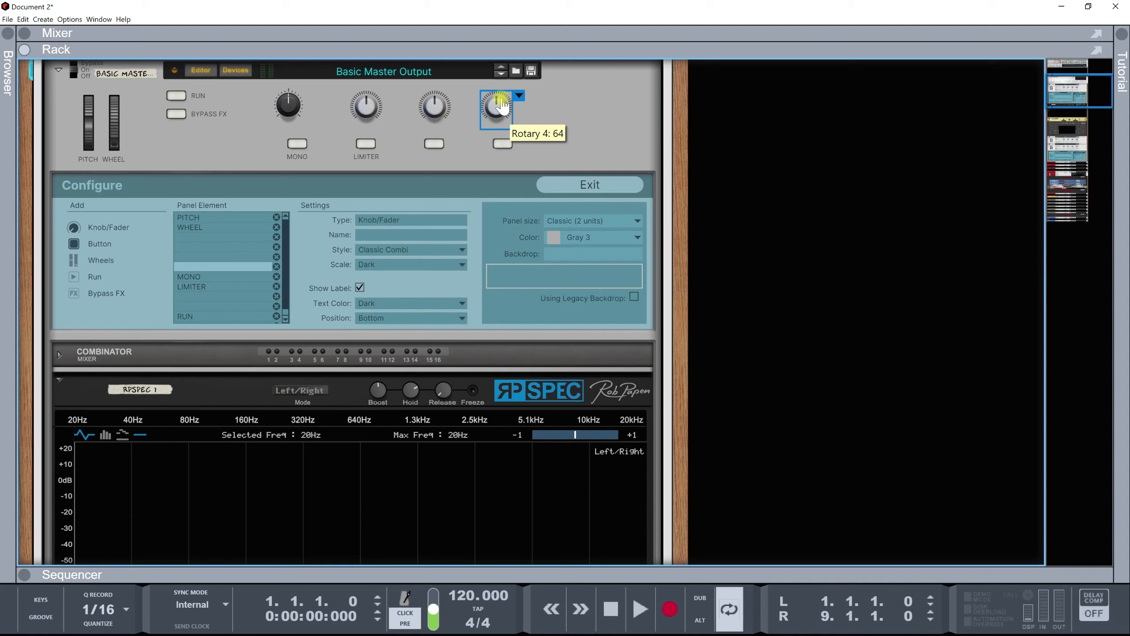
left_click(519, 96)
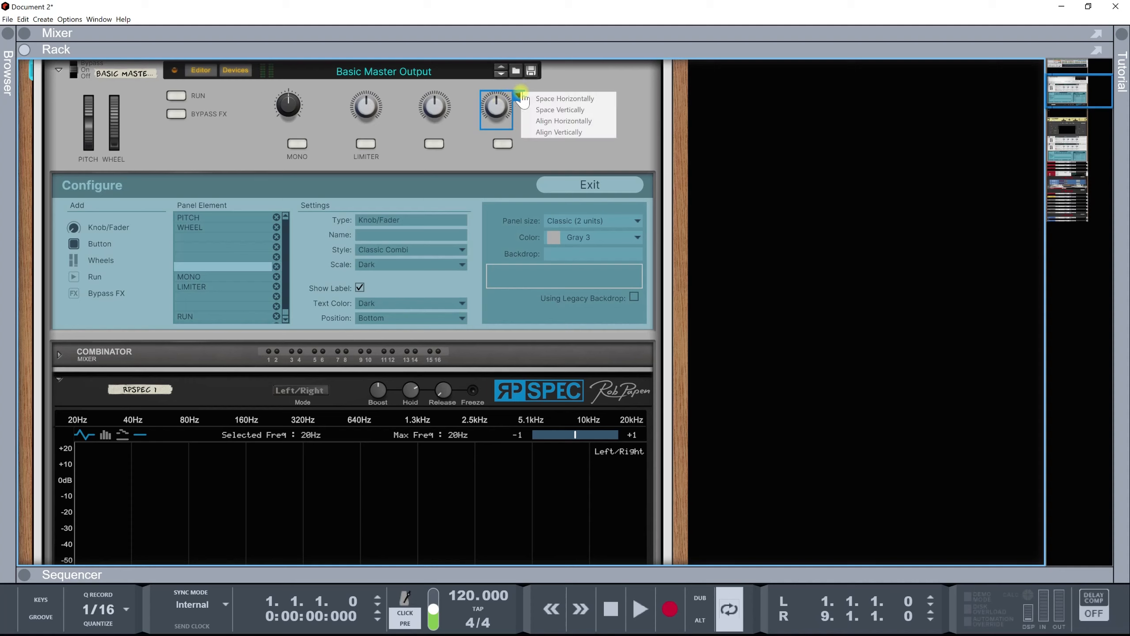
left_click(557, 156)
left_click(496, 111)
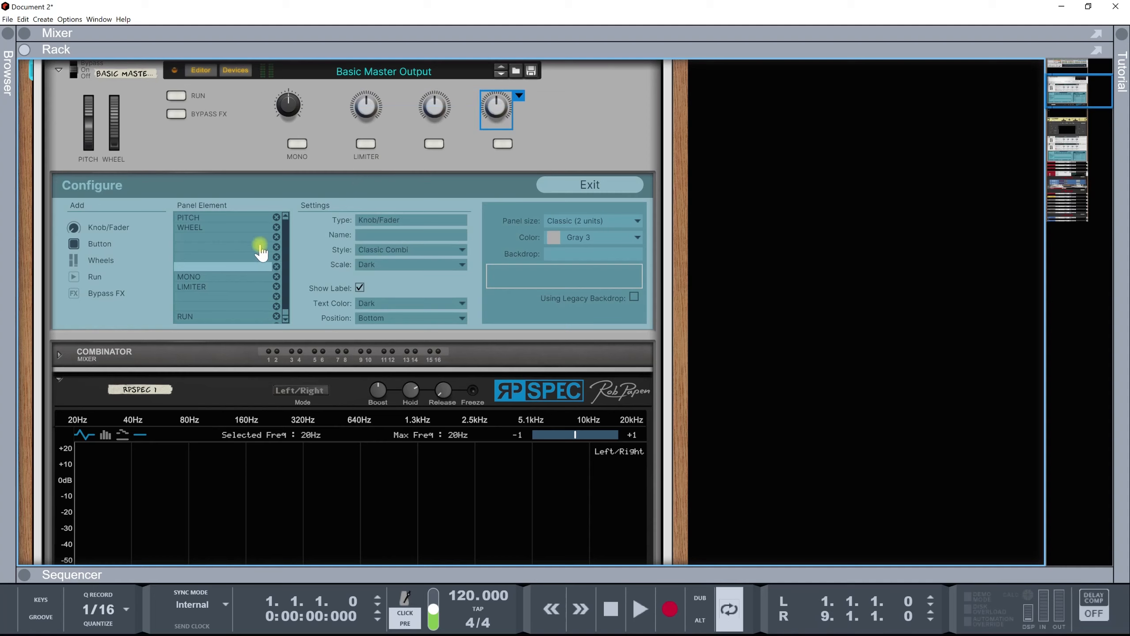